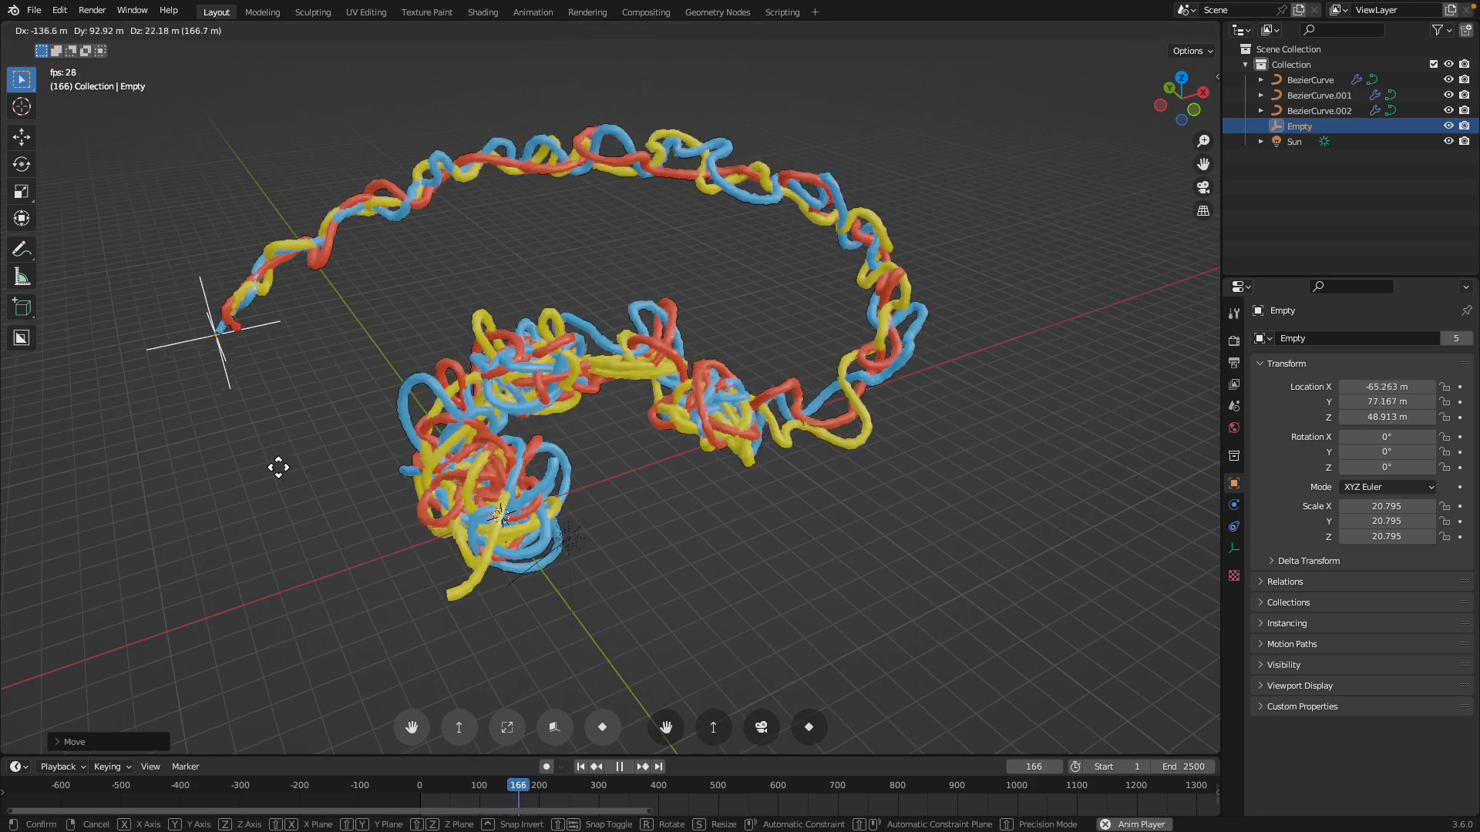
# - Sweep the Empty around the scene in a wide loop during playback, ending near X -103 m, Y -5 m, Z -15 m
pyautogui.click(319, 677)
pyautogui.moveTo(324, 676); pyautogui.dragTo(364, 686, button='middle')
pyautogui.press('g')
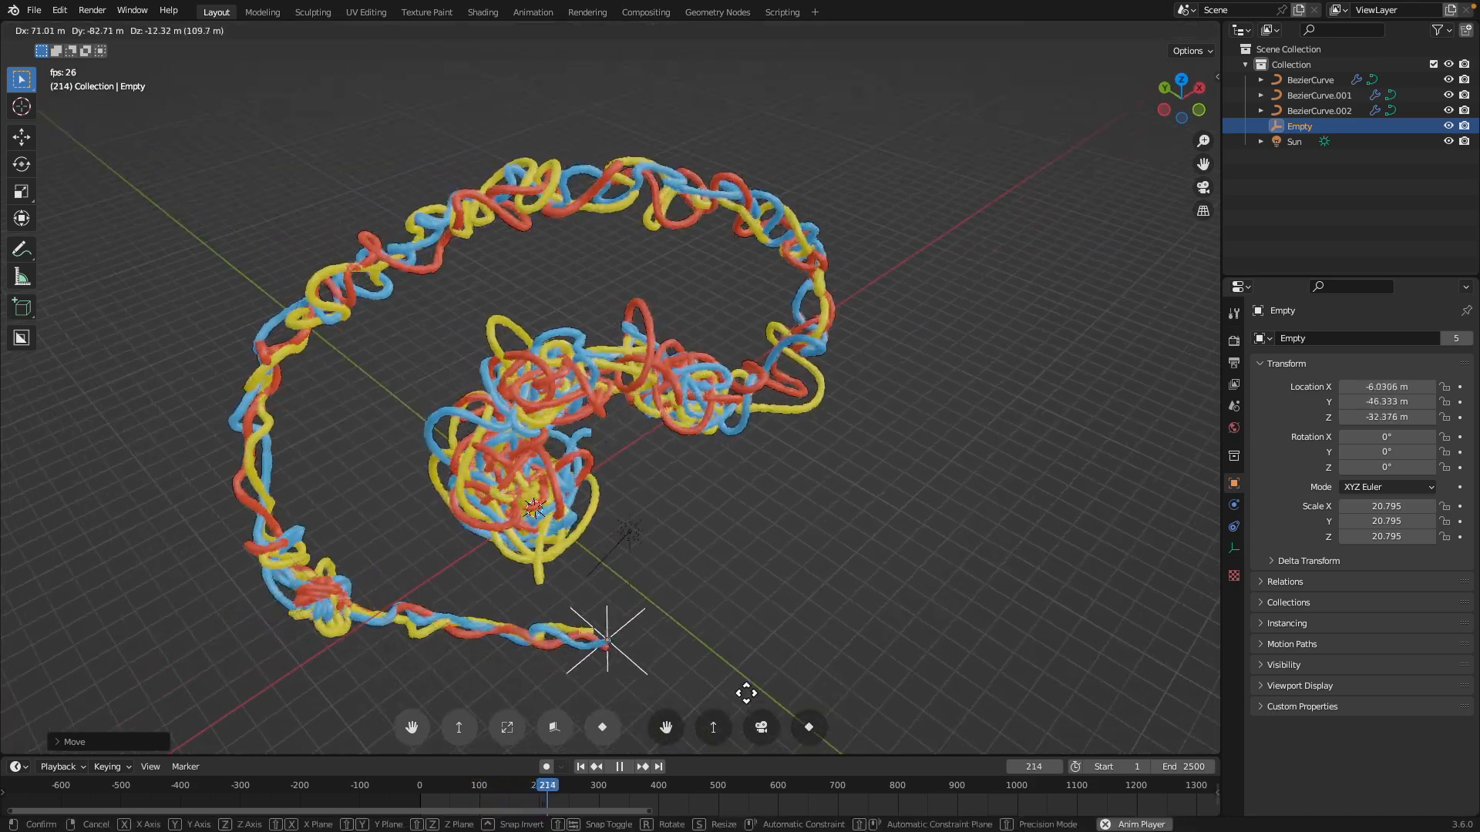
pyautogui.click(993, 423)
pyautogui.moveTo(993, 422); pyautogui.dragTo(912, 470, button='middle')
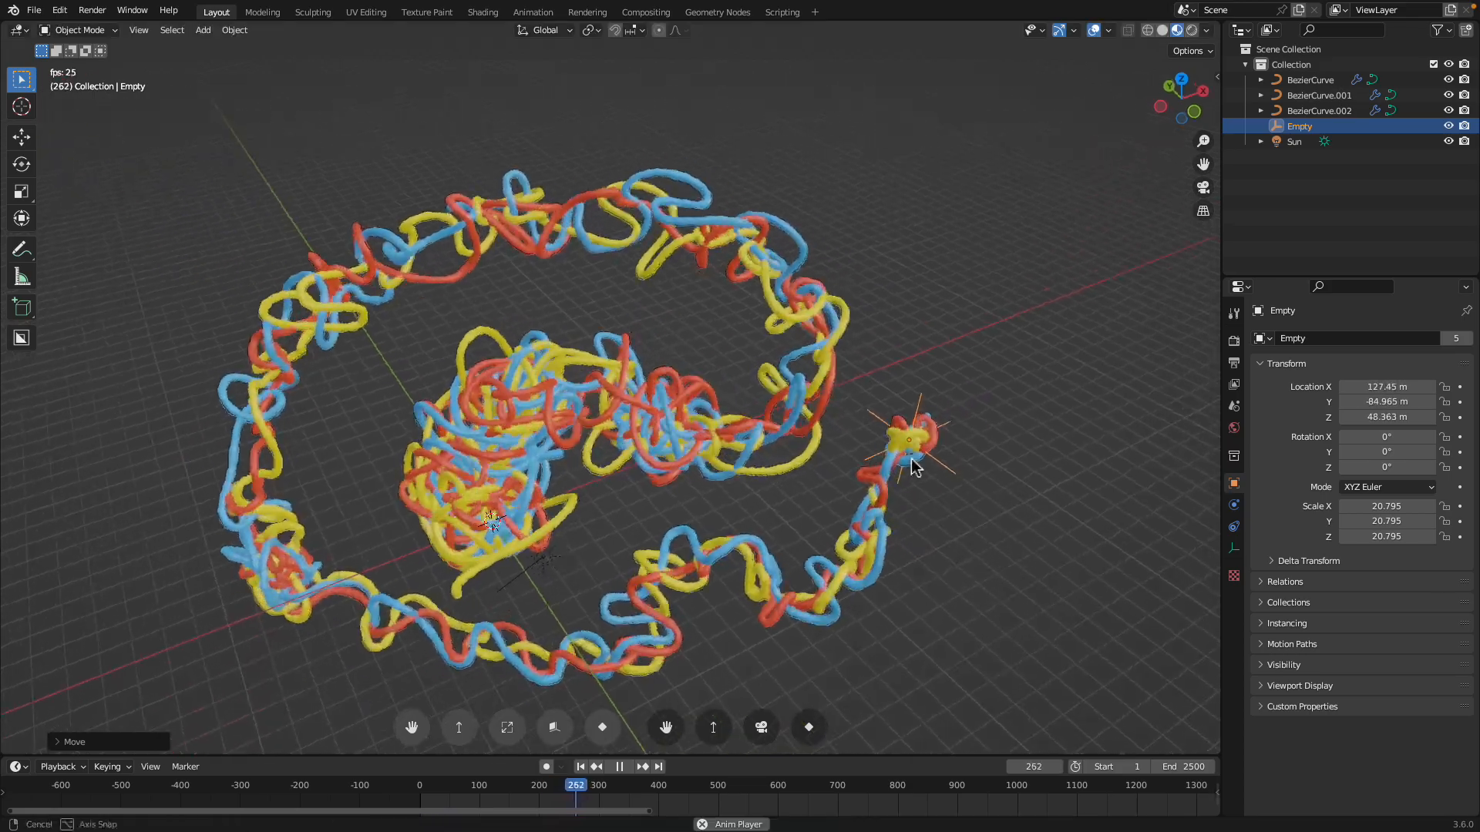
pyautogui.press('g')
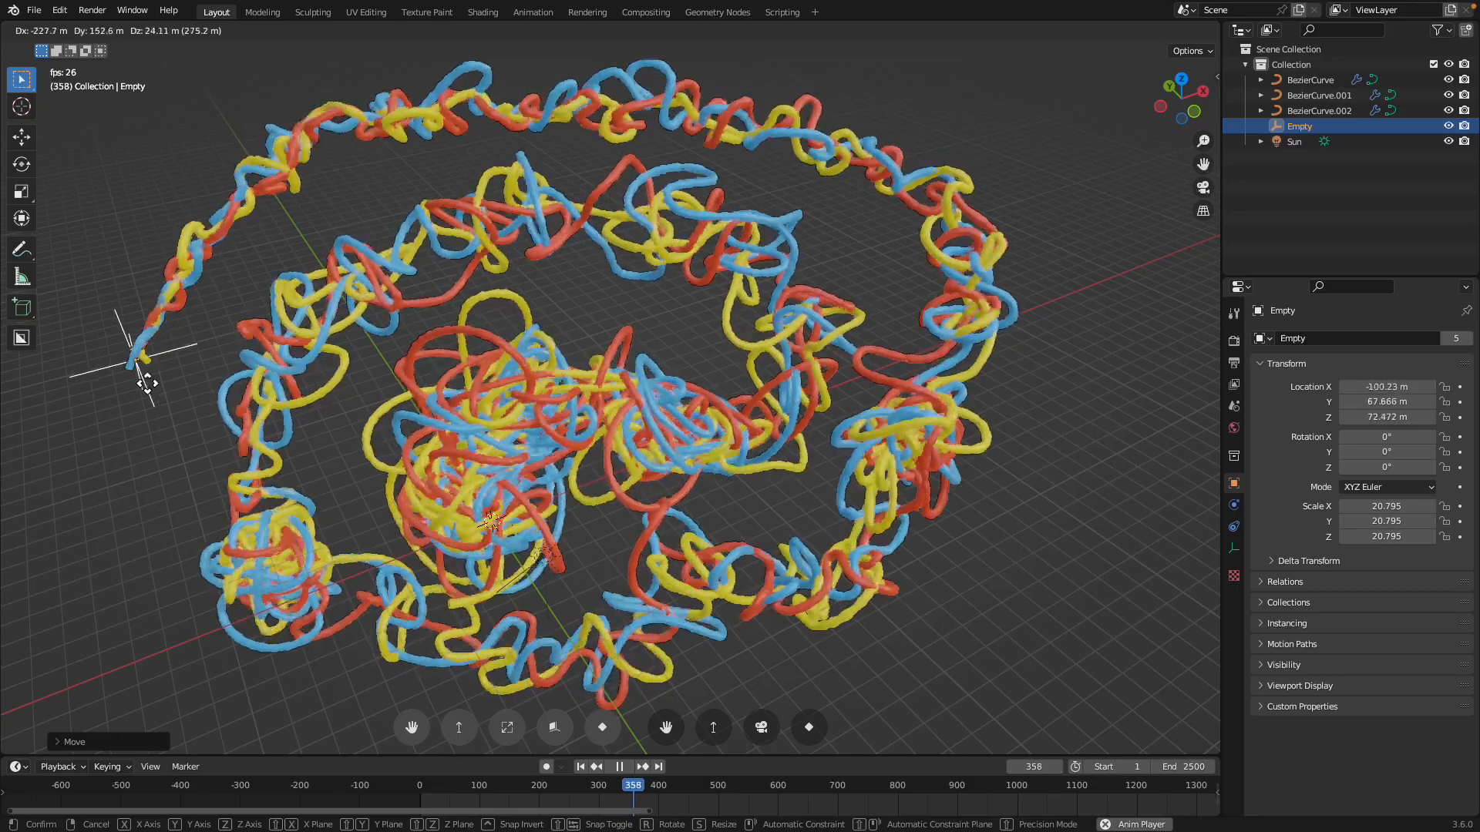
pyautogui.click(158, 540)
pyautogui.press('g')
pyautogui.click(323, 661)
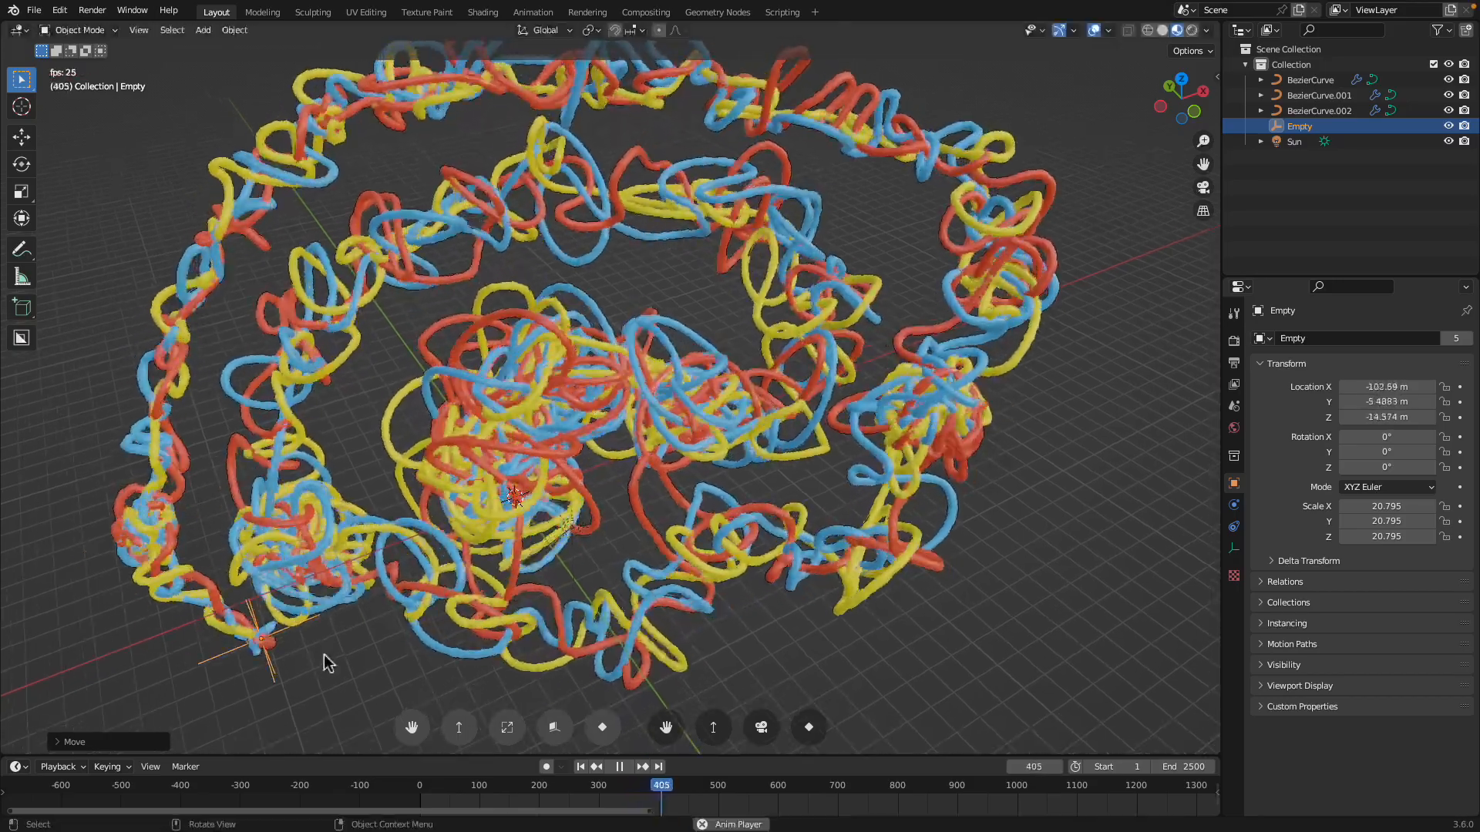
# - Extend the thread trail by moving the Empty to about X 192 m, Y -133 m, Z 124 m, and stop playback at frame 540
pyautogui.keyDown('shift'); pyautogui.moveTo(324, 660); pyautogui.dragTo(335, 540, button='middle'); pyautogui.keyUp('shift')
pyautogui.scroll(-1, 334, 539)
pyautogui.press('g')
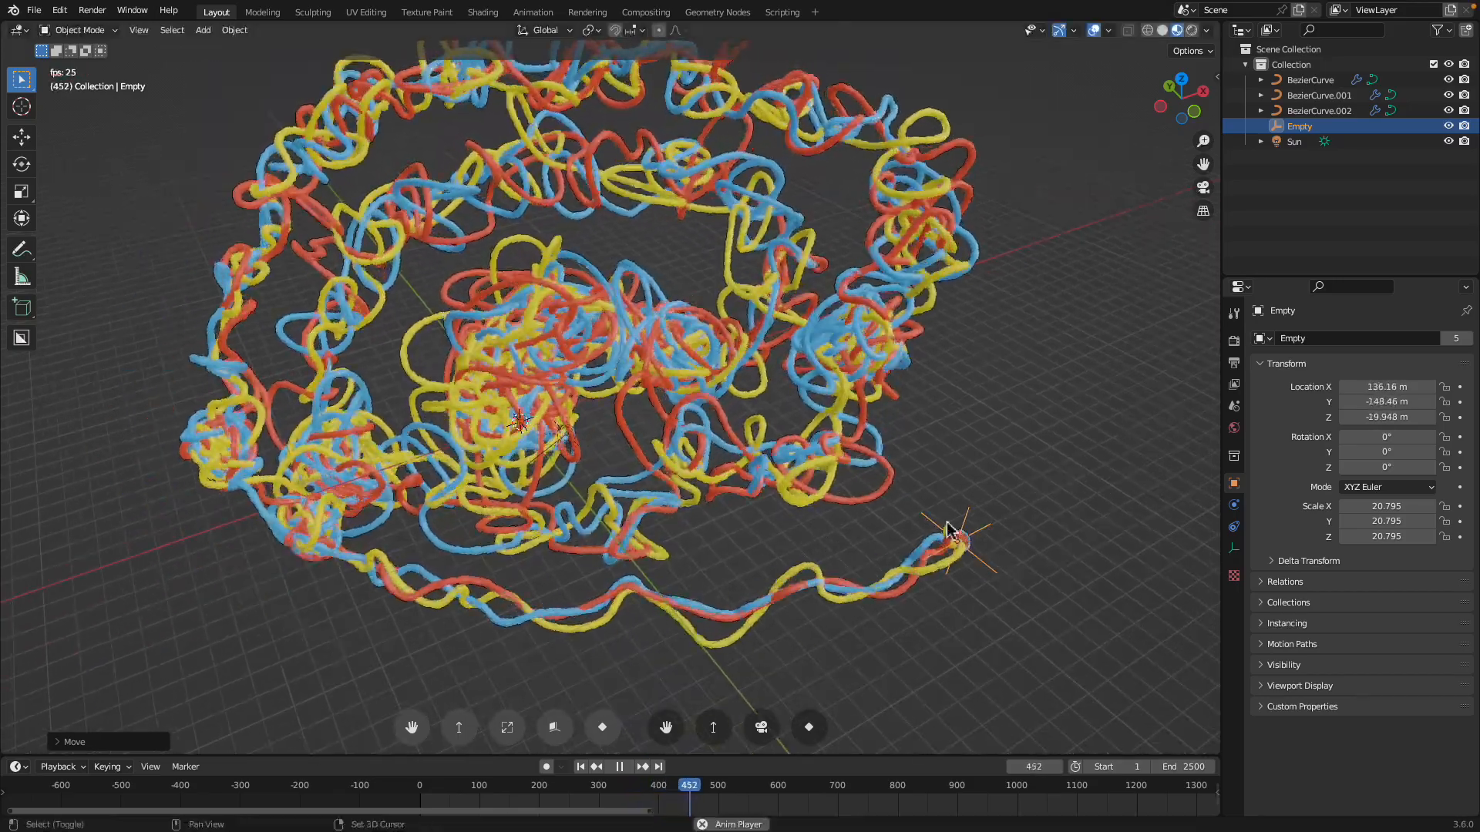
pyautogui.press('g')
pyautogui.click(1025, 337)
pyautogui.keyDown('shift'); pyautogui.moveTo(1004, 357); pyautogui.dragTo(916, 424, button='middle'); pyautogui.keyUp('shift')
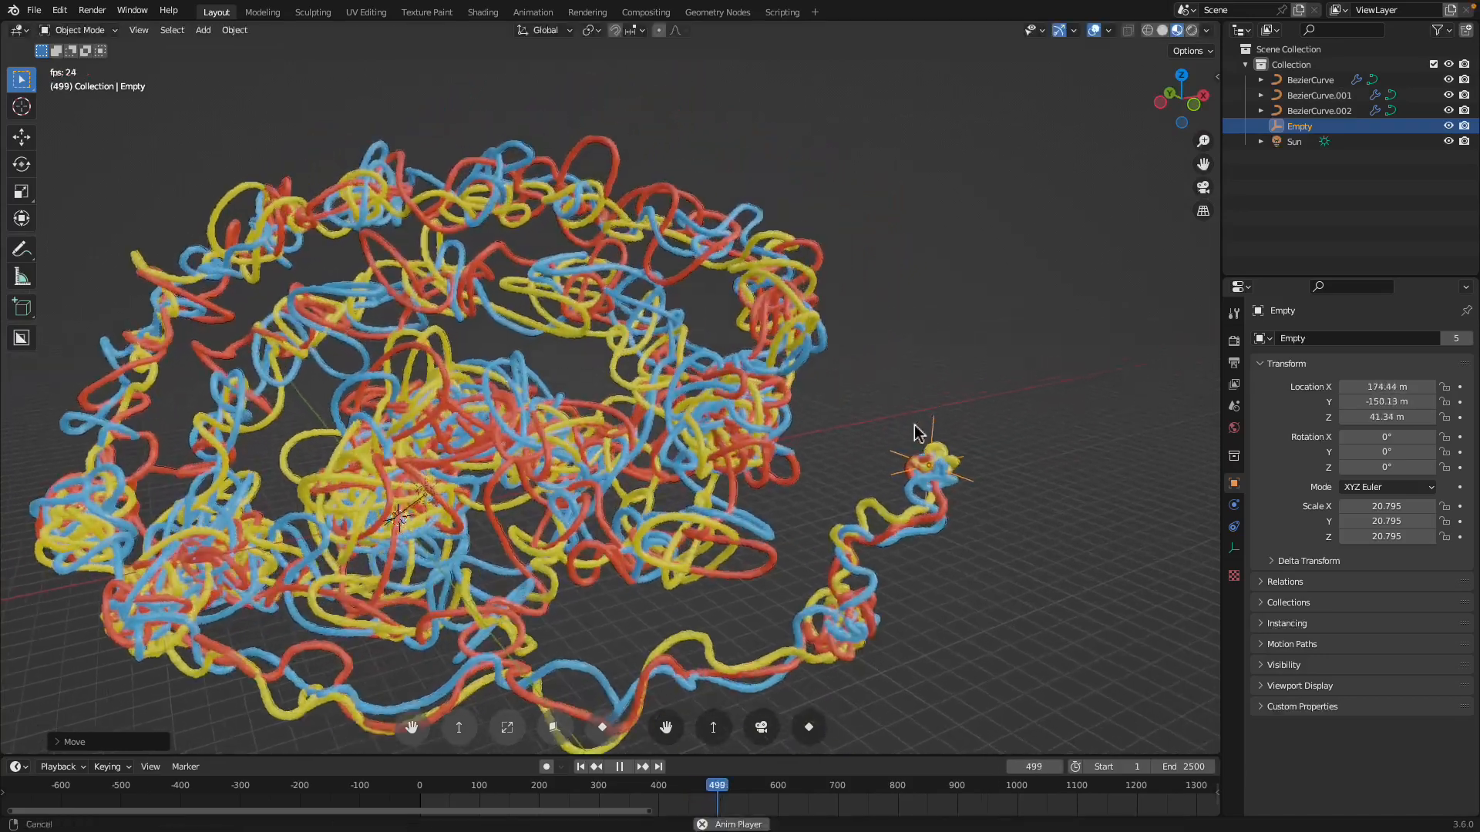
pyautogui.press('g')
pyautogui.click(936, 194)
pyautogui.moveTo(972, 255)
pyautogui.mouseDown(button='middle')
pyautogui.moveTo(942, 241)
pyautogui.moveTo(956, 266)
pyautogui.mouseUp(button='middle')
pyautogui.press('space')
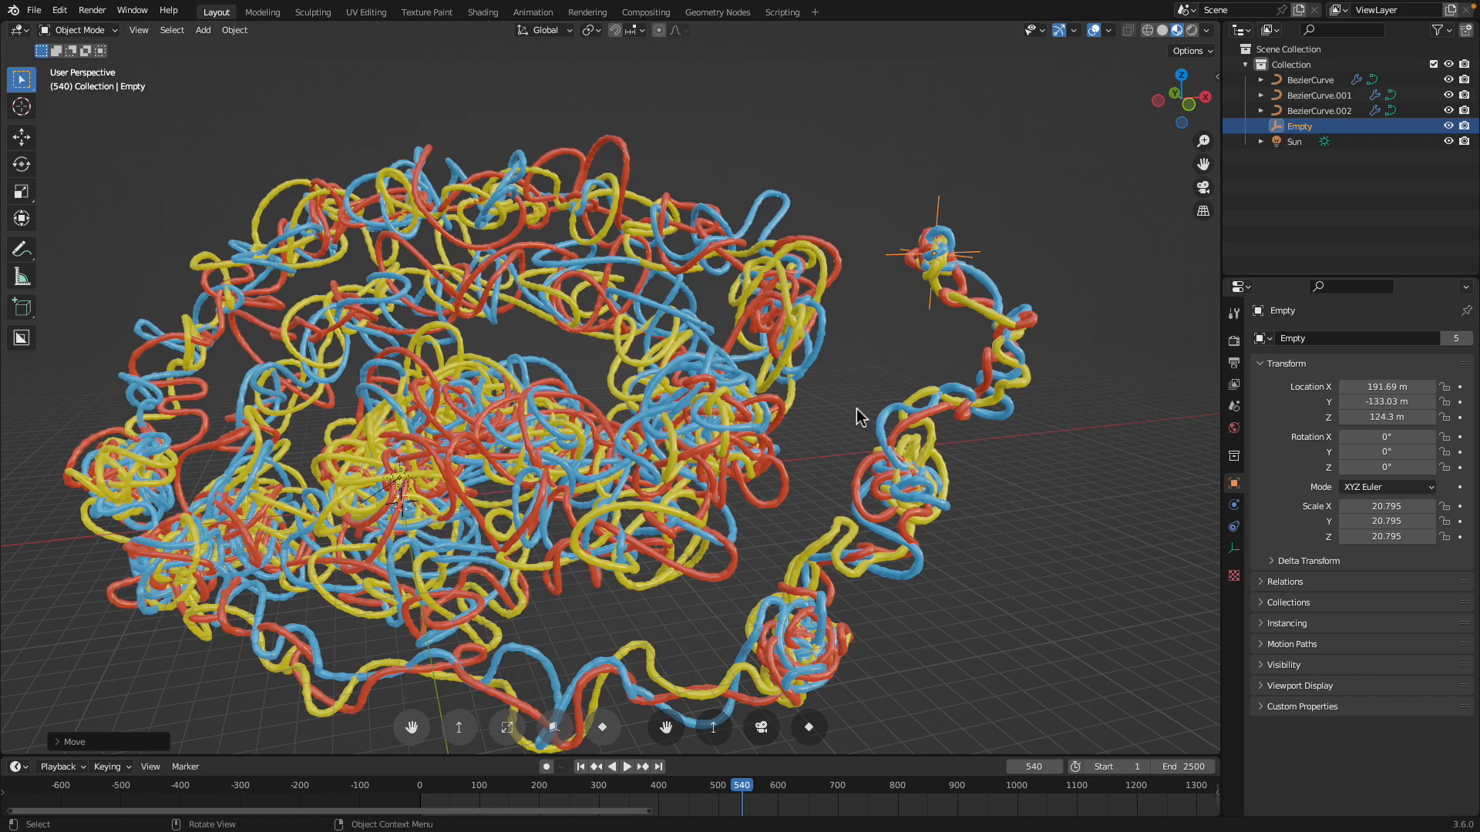
# - Resume playback and pull the Empty in an arc away from the thread pile to about X 46 m, Y -241 m, Z 57 m
pyautogui.moveTo(861, 417); pyautogui.dragTo(698, 530, button='middle')
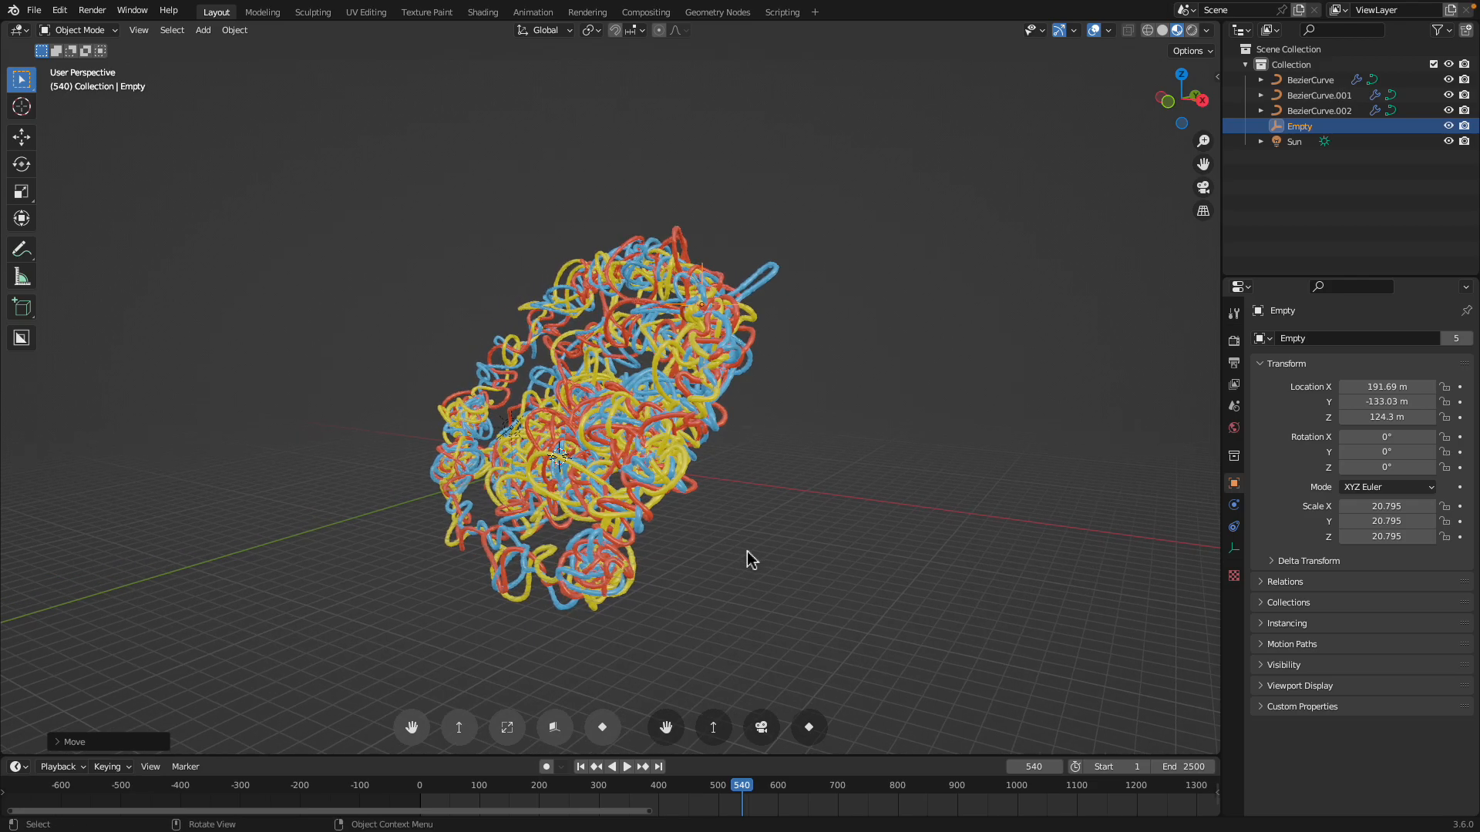
pyautogui.press('space')
pyautogui.press('g')
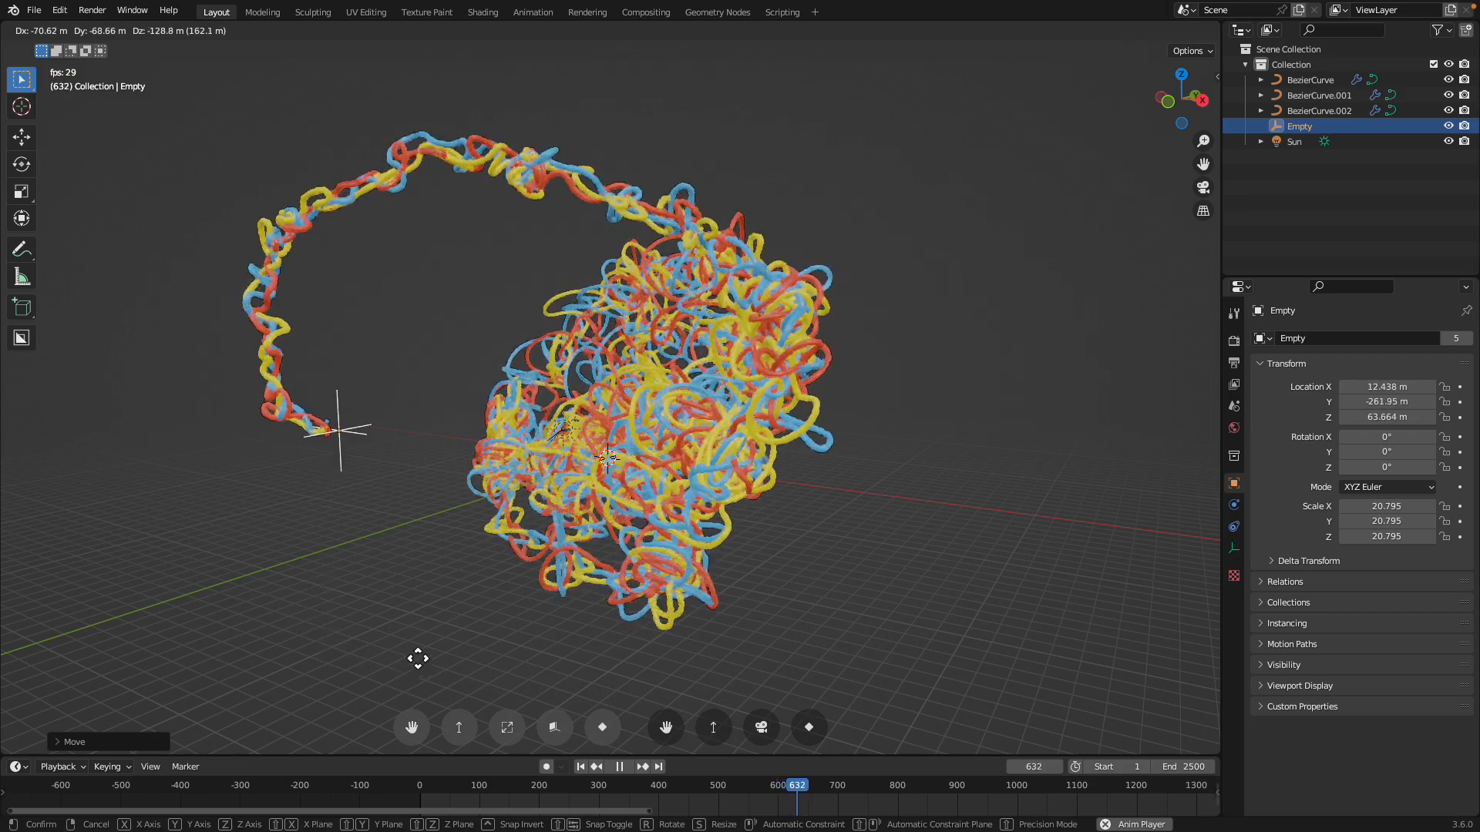
pyautogui.click(483, 482)
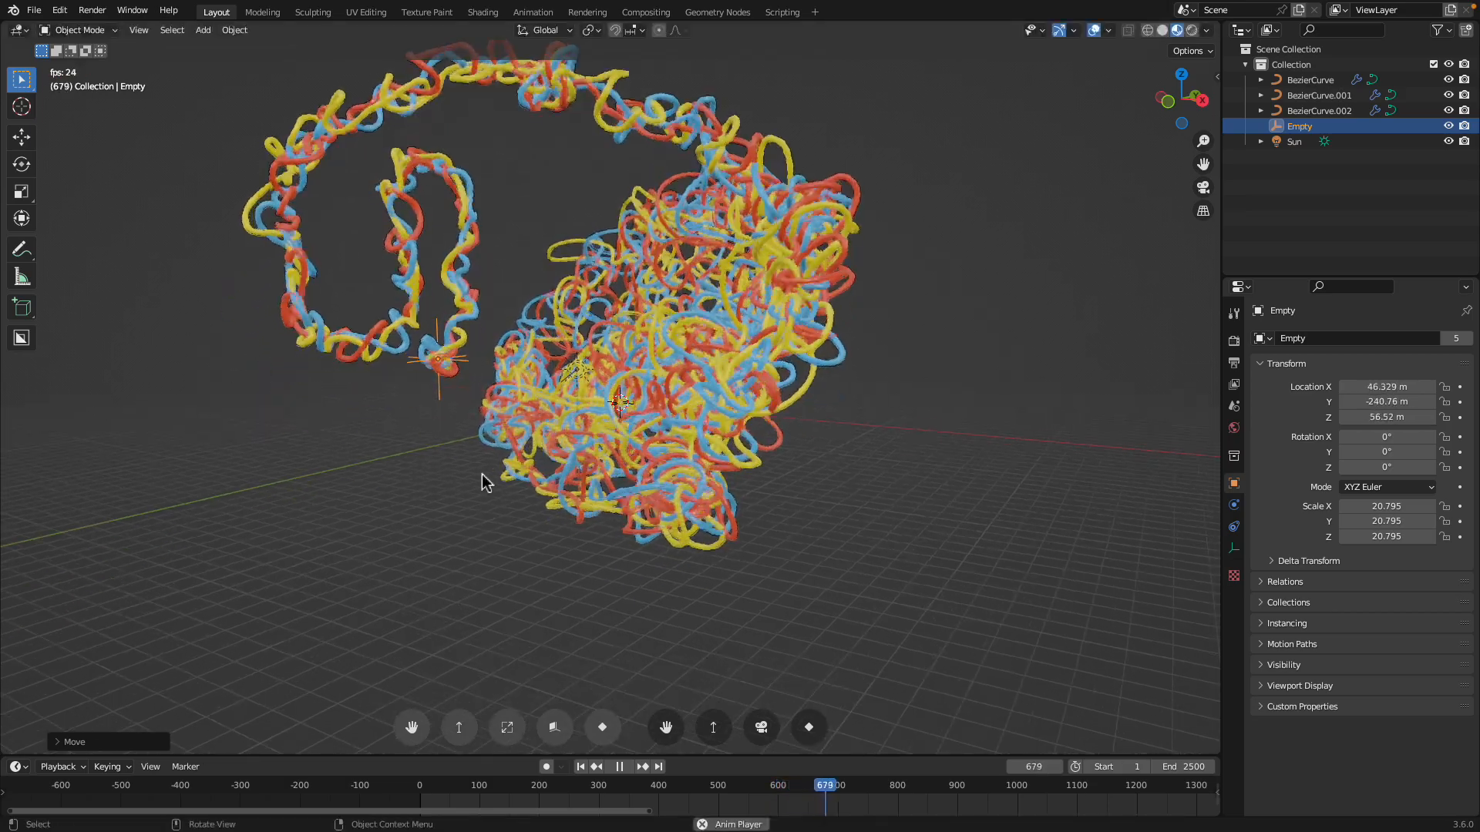
# - Keep moving the Empty in winding loops to about X -102 m, Y -319 m, Z 8 m, and stop playback at frame 893
pyautogui.press('g')
pyautogui.click(324, 584)
pyautogui.moveTo(324, 584); pyautogui.dragTo(651, 573, button='middle')
pyautogui.press('g')
pyautogui.click(348, 577)
pyautogui.press('g')
pyautogui.click(291, 545)
pyautogui.press('g')
pyautogui.click(425, 545)
pyautogui.press('g')
pyautogui.click(495, 657)
pyautogui.keyDown('shift'); pyautogui.moveTo(603, 632); pyautogui.dragTo(681, 558, button='middle'); pyautogui.keyUp('shift')
pyautogui.press('g')
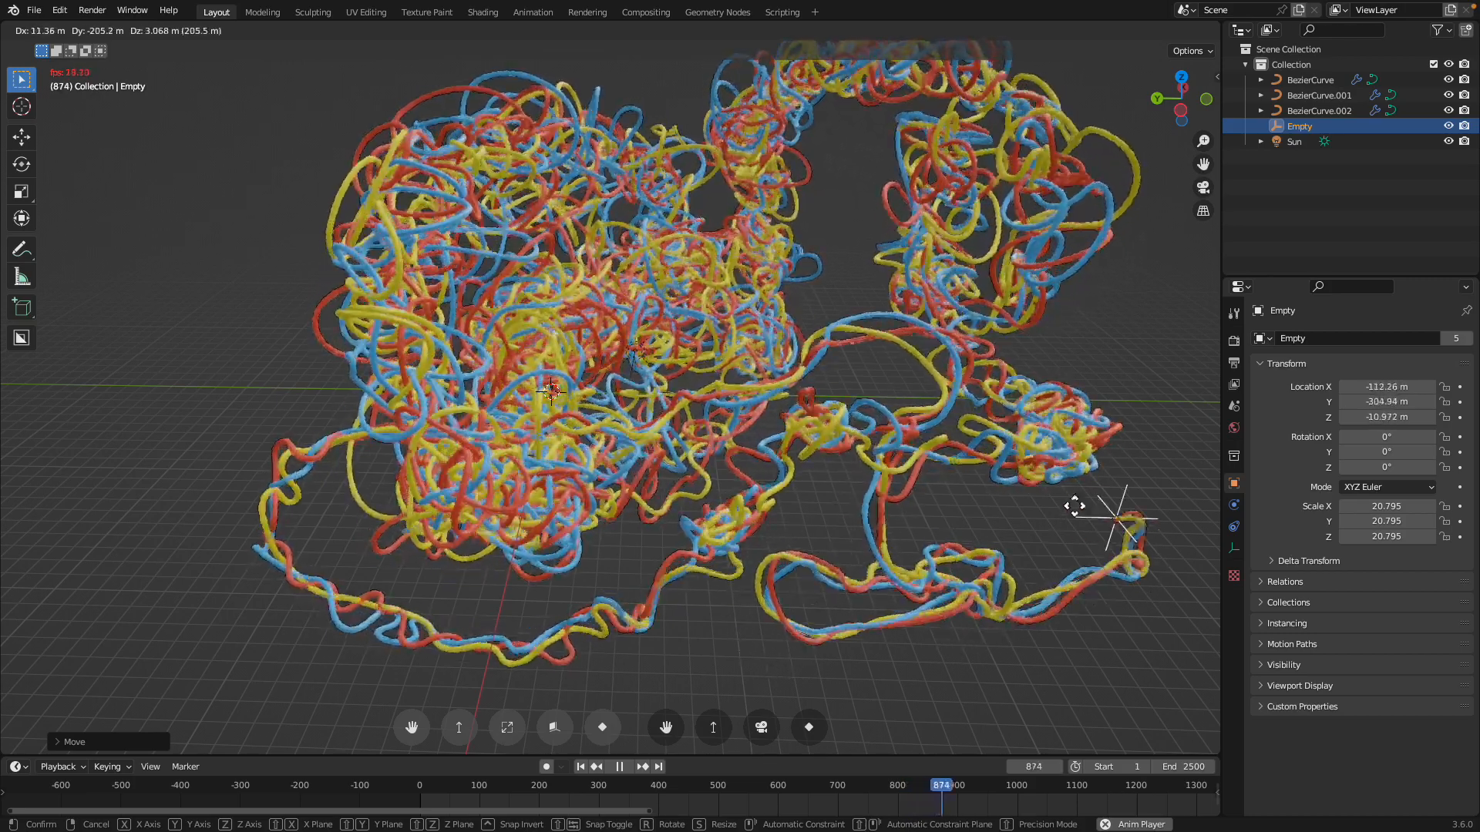
pyautogui.click(1107, 476)
pyautogui.keyDown('shift'); pyautogui.moveTo(1107, 476); pyautogui.dragTo(901, 385, button='middle'); pyautogui.keyUp('shift')
pyautogui.press('space')
# - Check the modifiers of the thread curves and split the 3D viewport into two stacked areas
pyautogui.click(803, 393)
pyautogui.click(1299, 94)
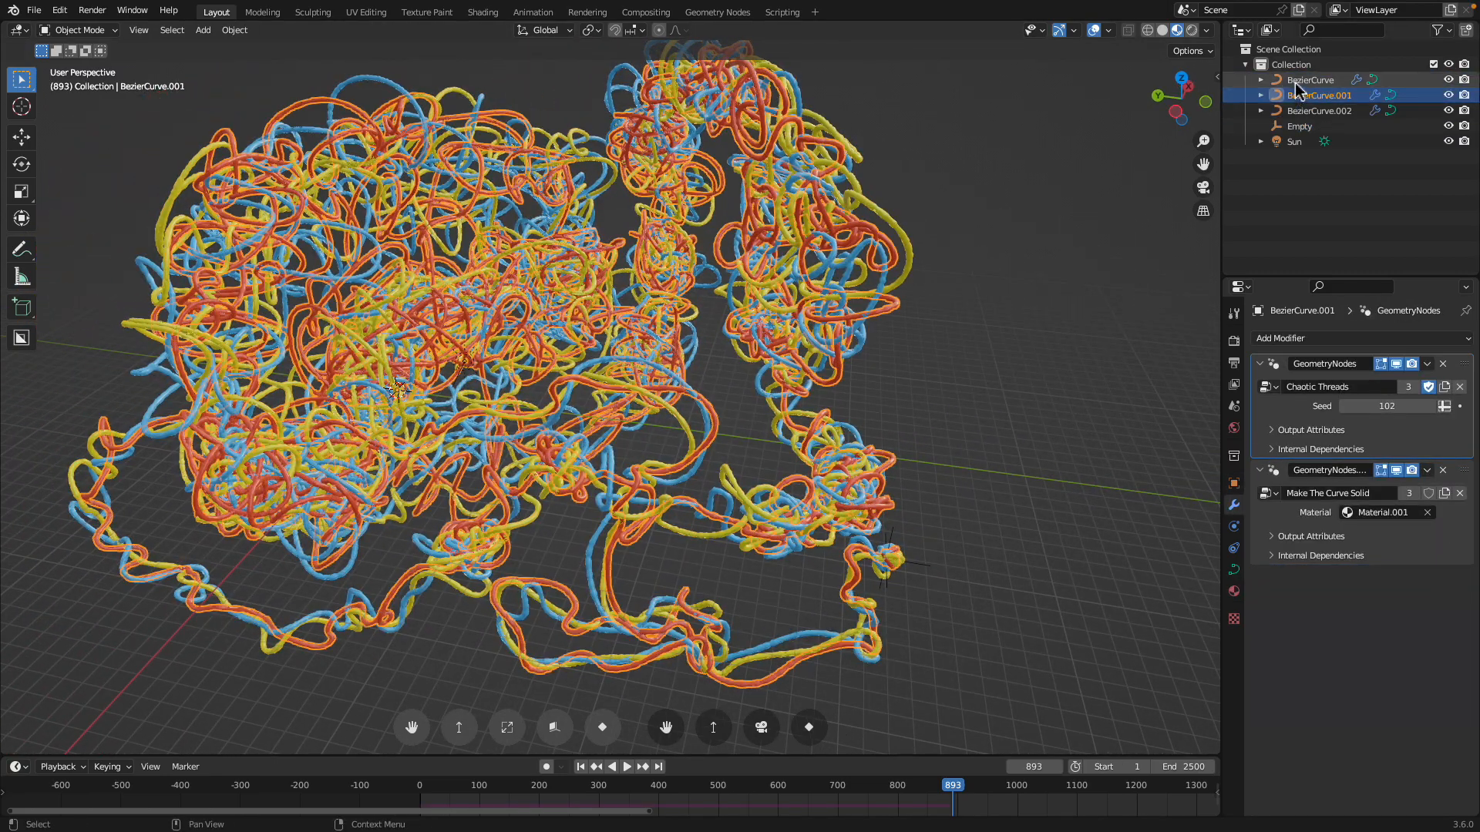
pyautogui.click(1298, 81)
pyautogui.moveTo(1216, 75); pyautogui.dragTo(1216, 429)
pyautogui.moveTo(896, 600); pyautogui.dragTo(1012, 510, button='middle')
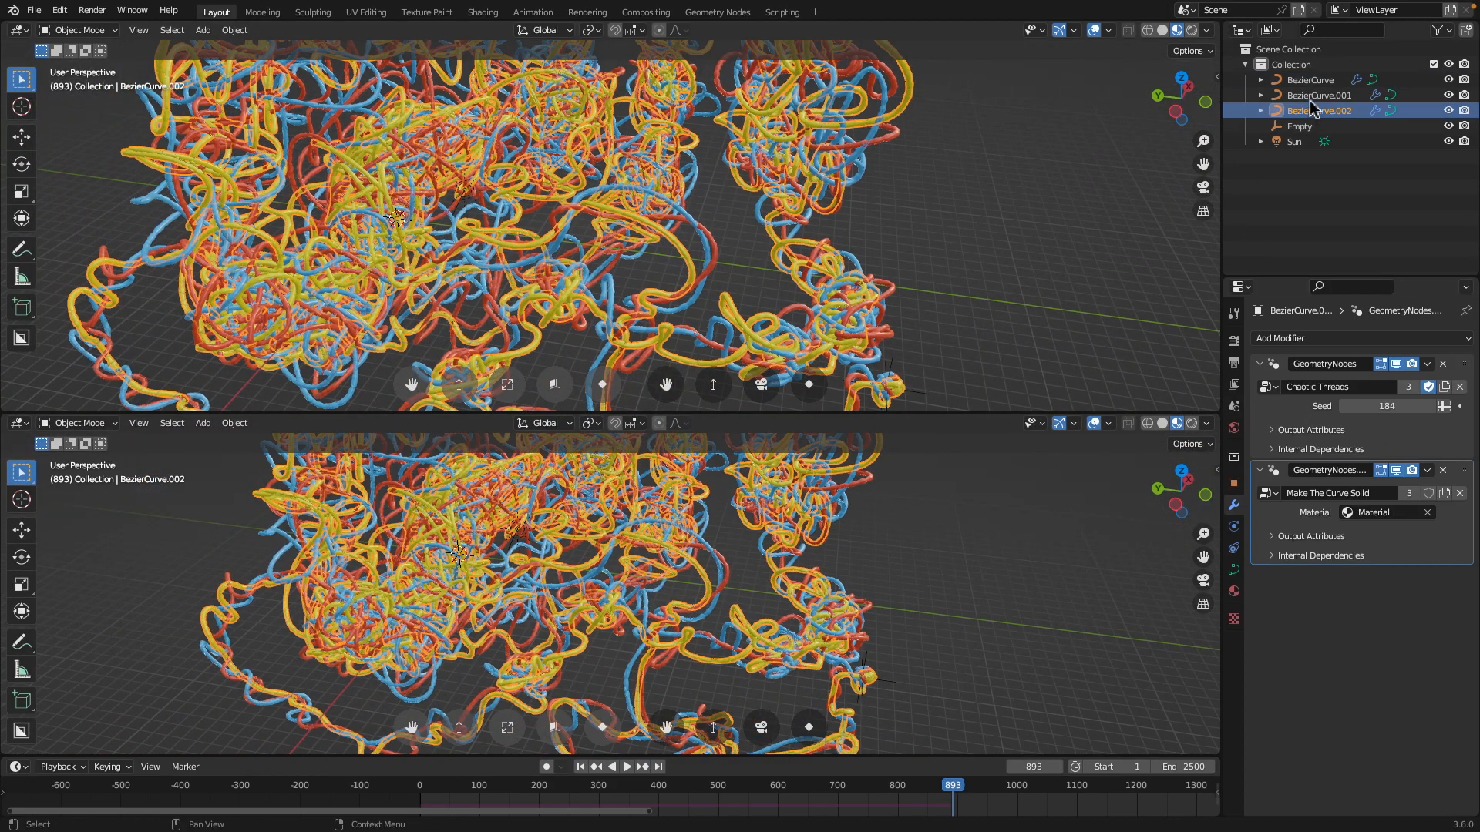
# - Delete the BezierCurve.001 and BezierCurve.002 objects so that only the blue thread curve remains
pyautogui.click(1309, 96)
pyautogui.keyDown('ctrl'); pyautogui.click(1309, 111); pyautogui.keyUp('ctrl')
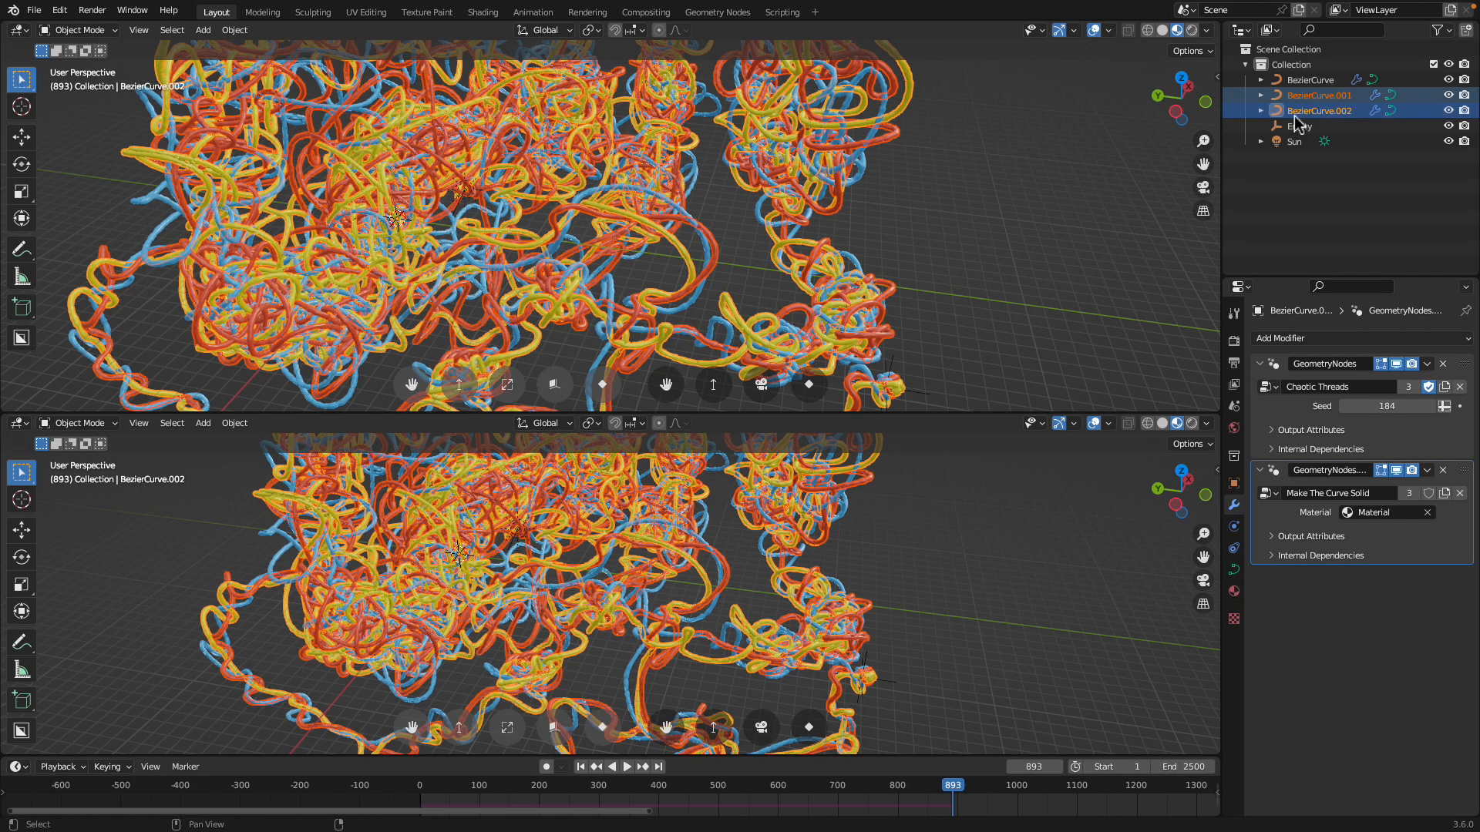
pyautogui.press('x')
pyautogui.click(910, 544)
pyautogui.moveTo(871, 532); pyautogui.dragTo(848, 496, button='middle')
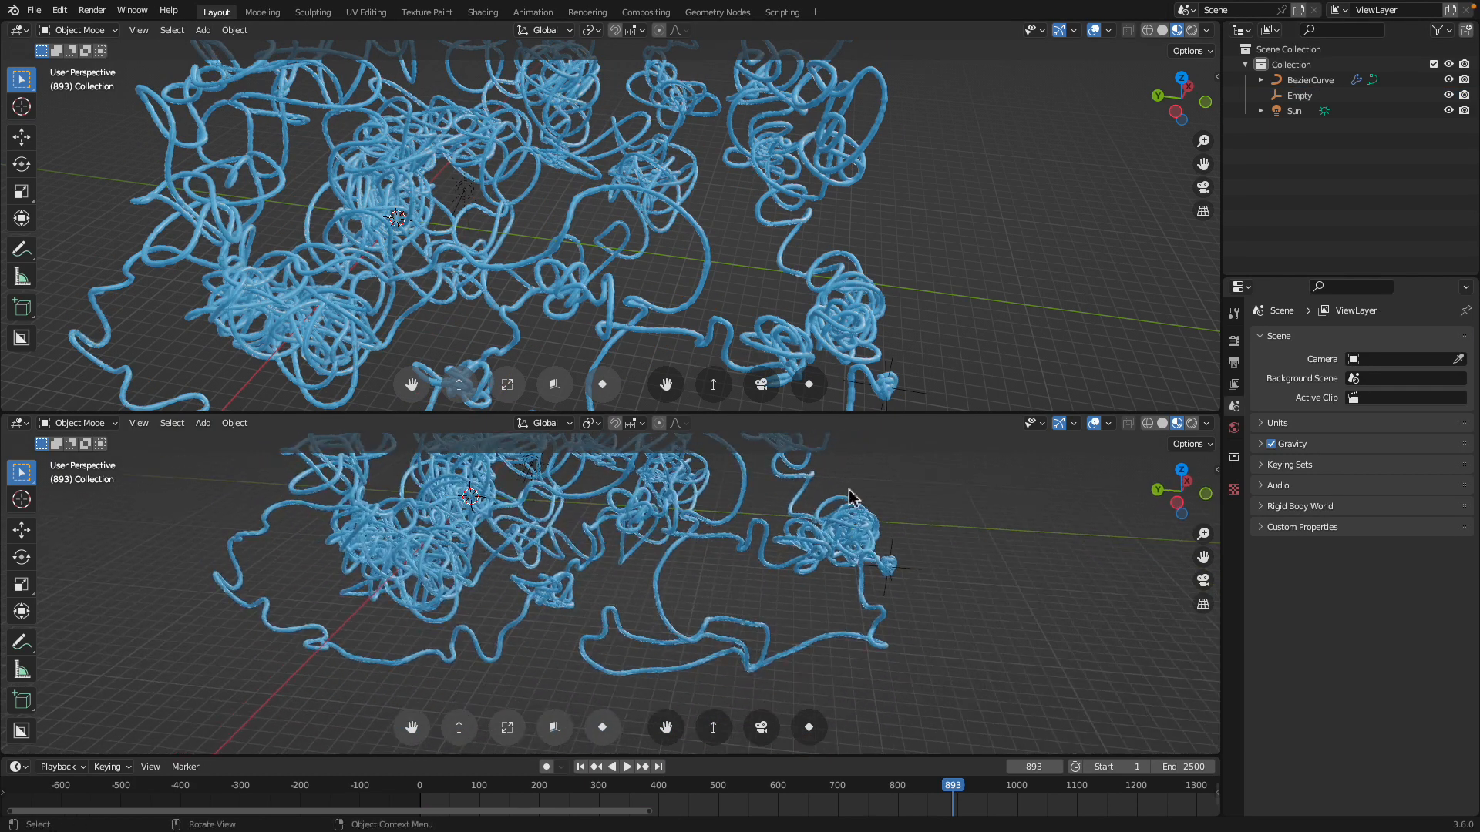
pyautogui.scroll(-1, 817, 501)
# - Turn the upper area into a Geometry Node Editor showing BezierCurve's Chaotic Threads node tree and enlarge it
pyautogui.click(813, 512)
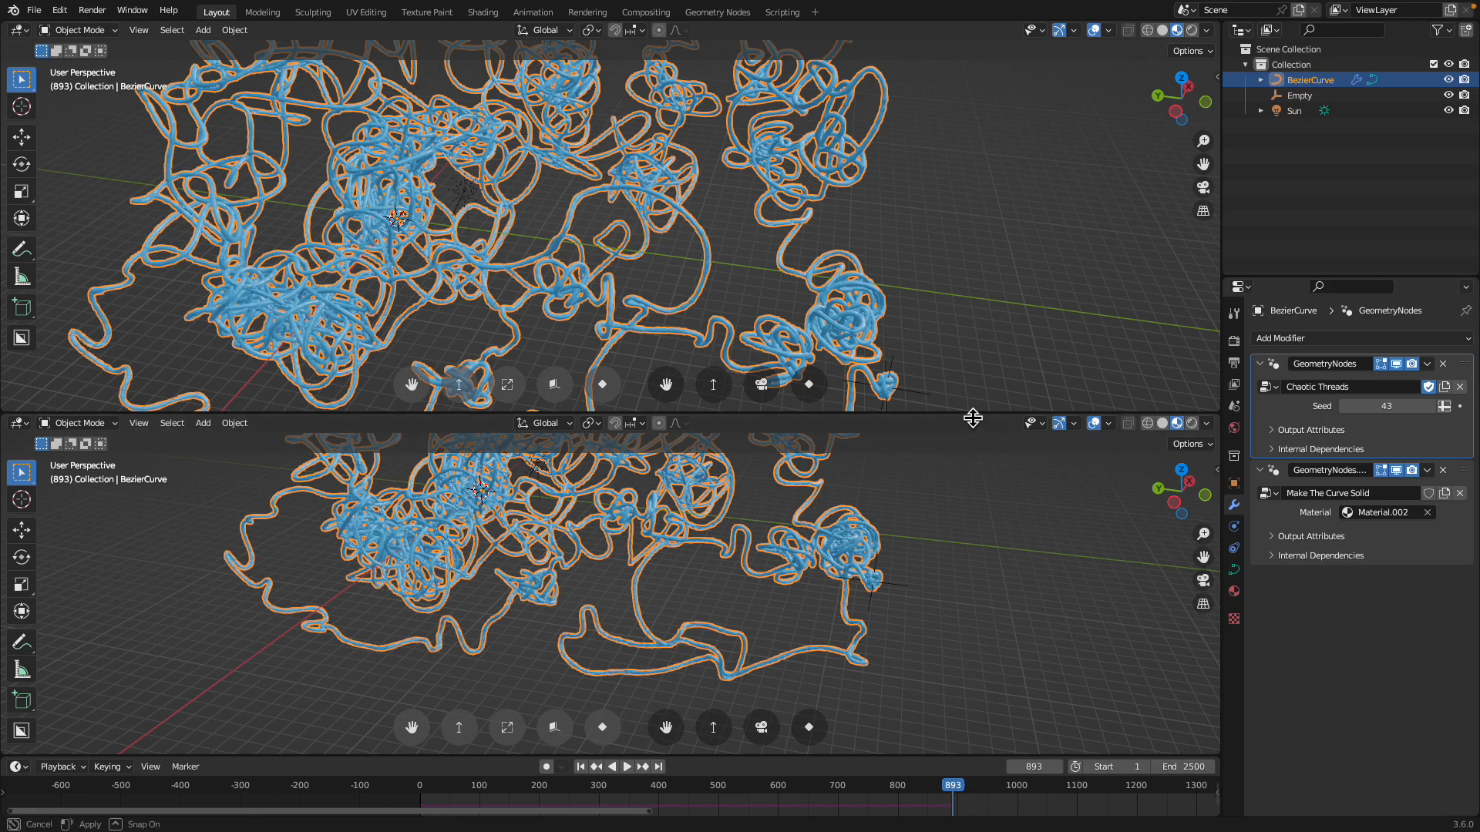
pyautogui.moveTo(973, 417); pyautogui.dragTo(973, 372)
pyautogui.click(20, 30)
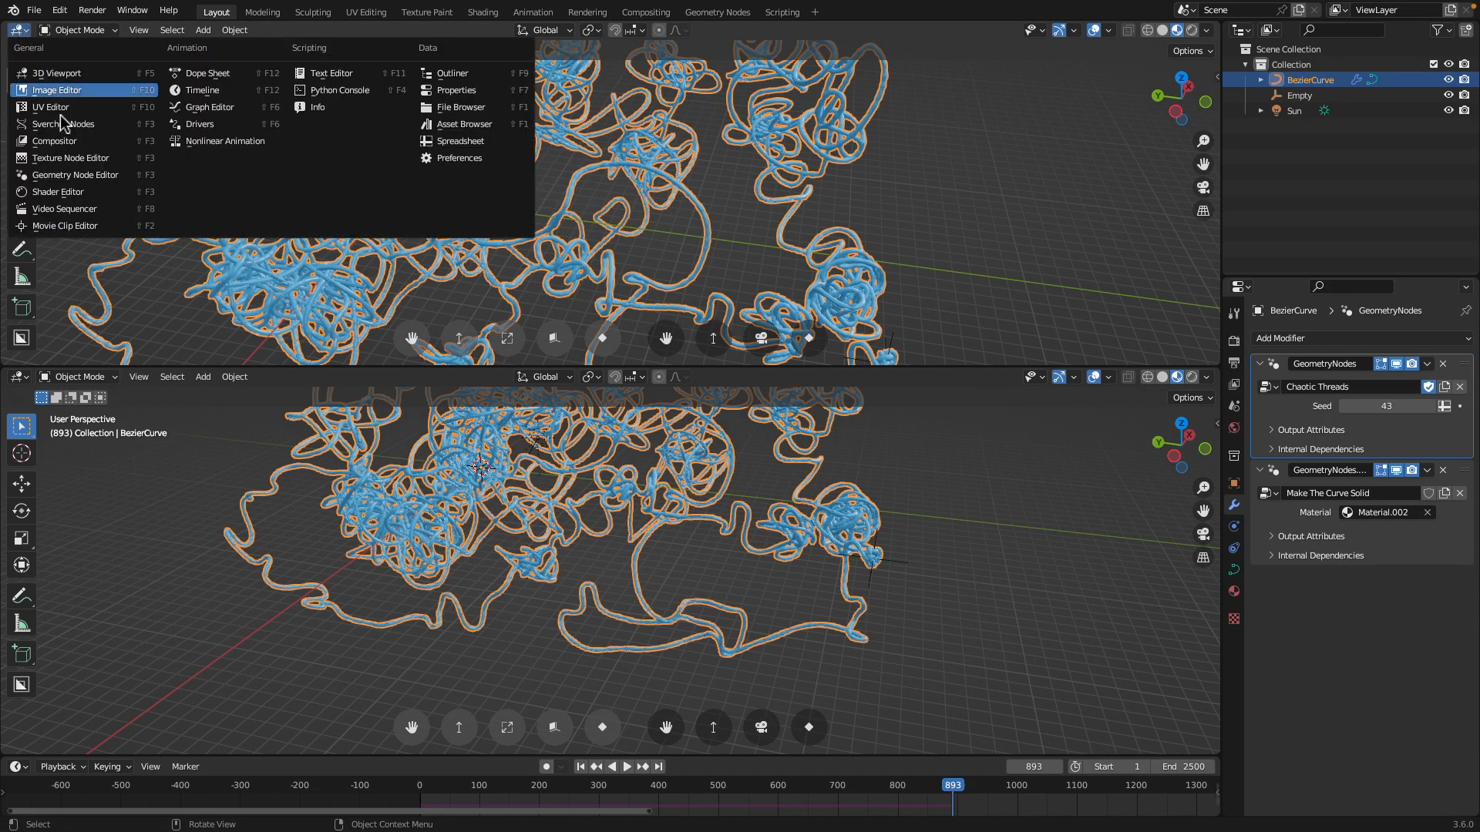
pyautogui.click(71, 176)
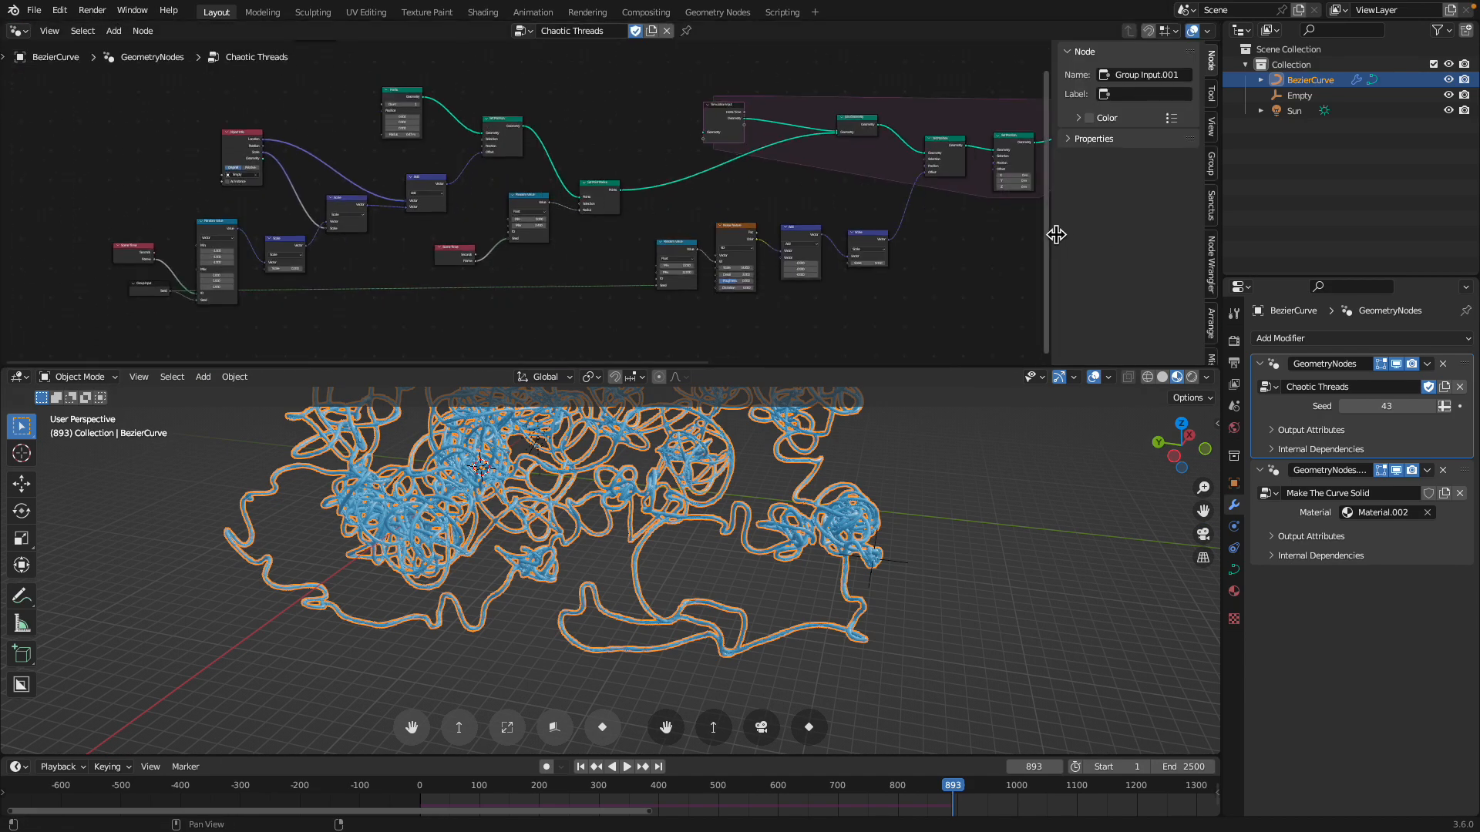
pyautogui.moveTo(1056, 235); pyautogui.dragTo(1179, 235)
pyautogui.moveTo(911, 235)
pyautogui.mouseDown(button='middle')
pyautogui.moveTo(780, 277)
pyautogui.moveTo(913, 255)
pyautogui.mouseUp(button='middle')
pyautogui.moveTo(483, 246); pyautogui.dragTo(644, 241, button='middle')
pyautogui.scroll(5, 747, 228)
pyautogui.moveTo(754, 372); pyautogui.dragTo(753, 453)
# - Examine the Empty and the Chaotic Threads node tree, including its Object Info, Random Value, Scale and simulation nodes
pyautogui.click(1297, 97)
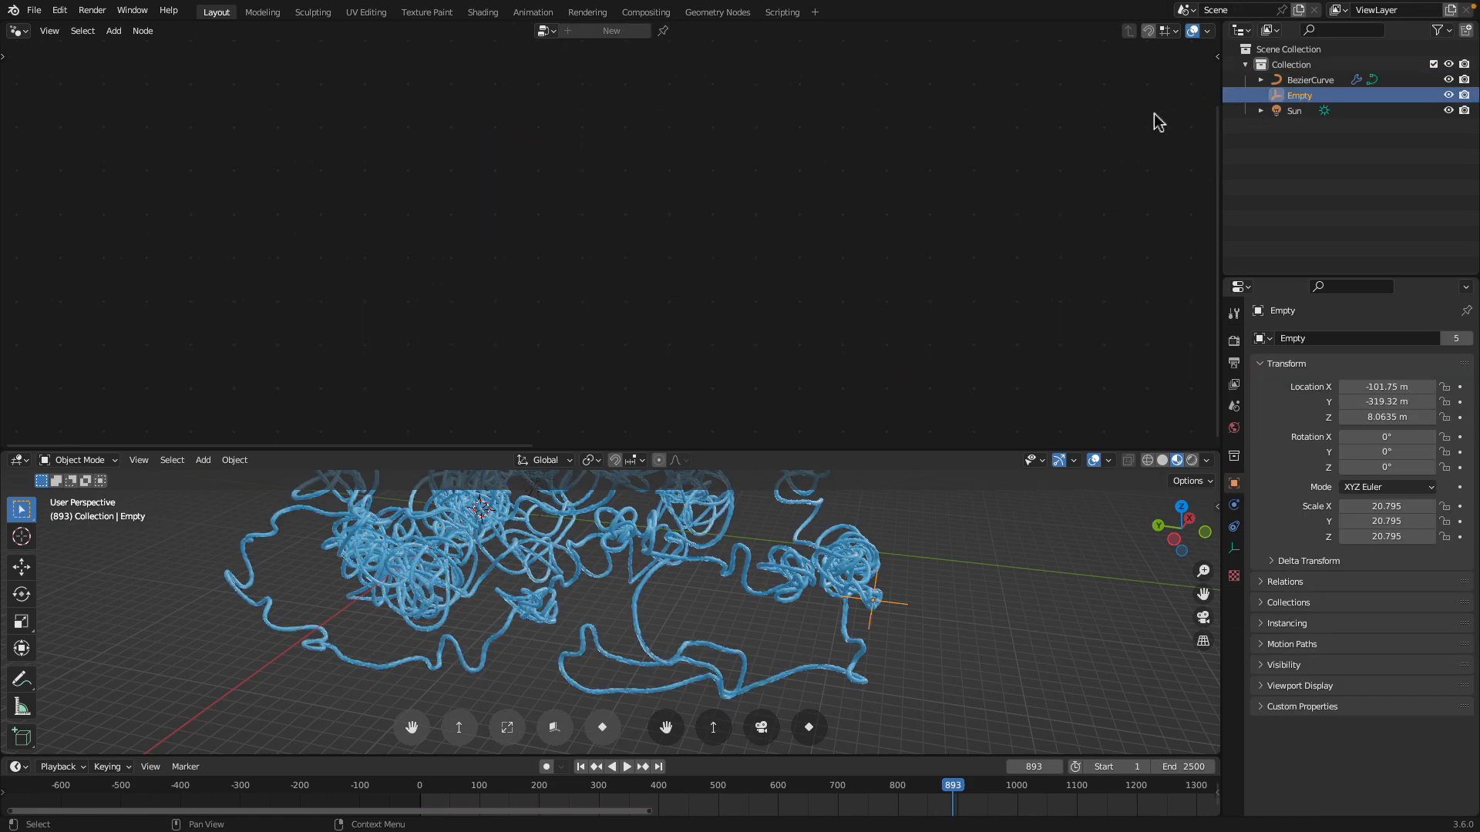
pyautogui.click(825, 542)
pyautogui.moveTo(722, 349); pyautogui.dragTo(616, 328, button='middle')
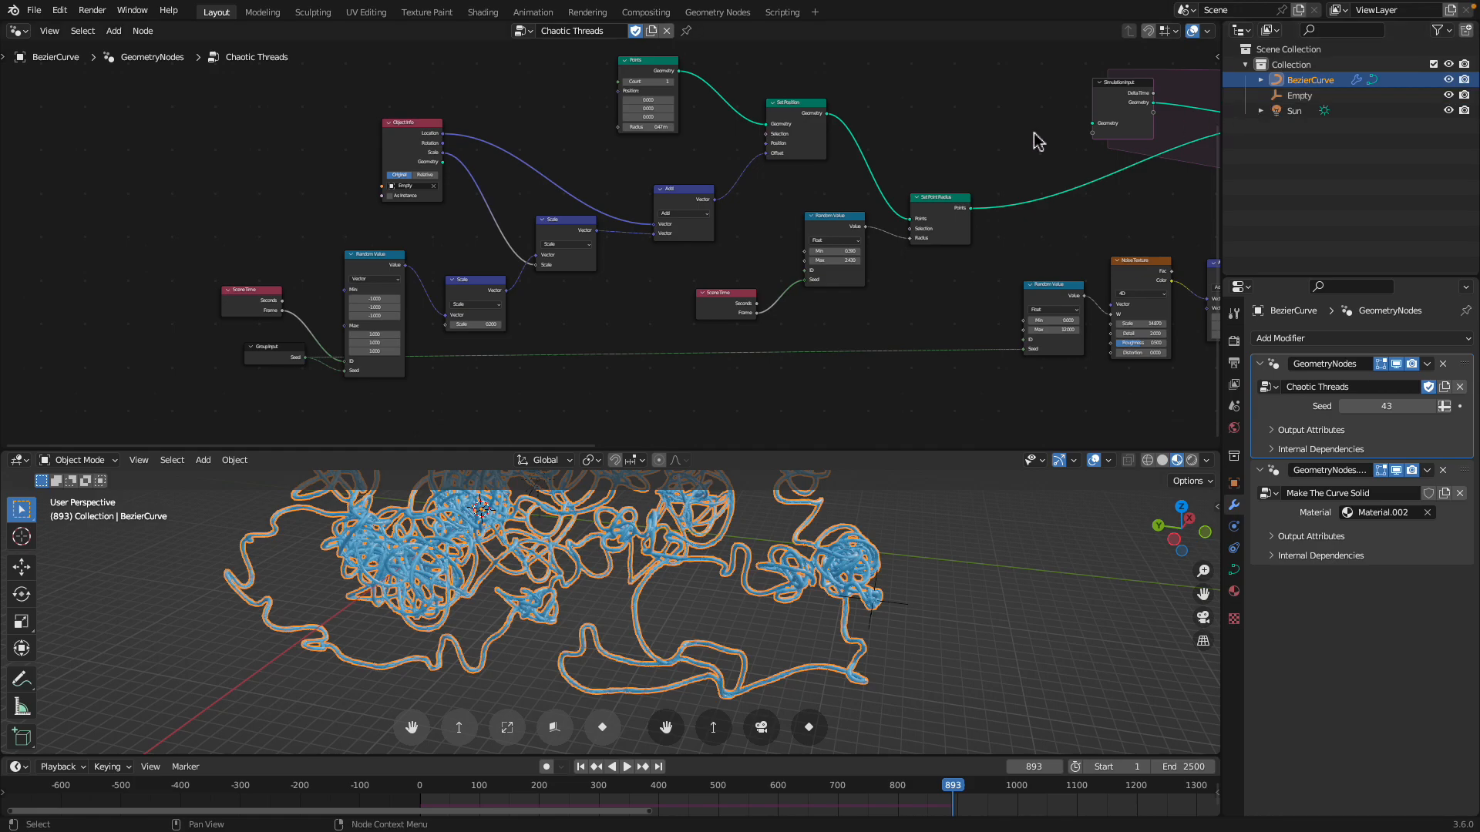
pyautogui.scroll(-1, 729, 240)
pyautogui.moveTo(704, 247); pyautogui.dragTo(619, 251, button='middle')
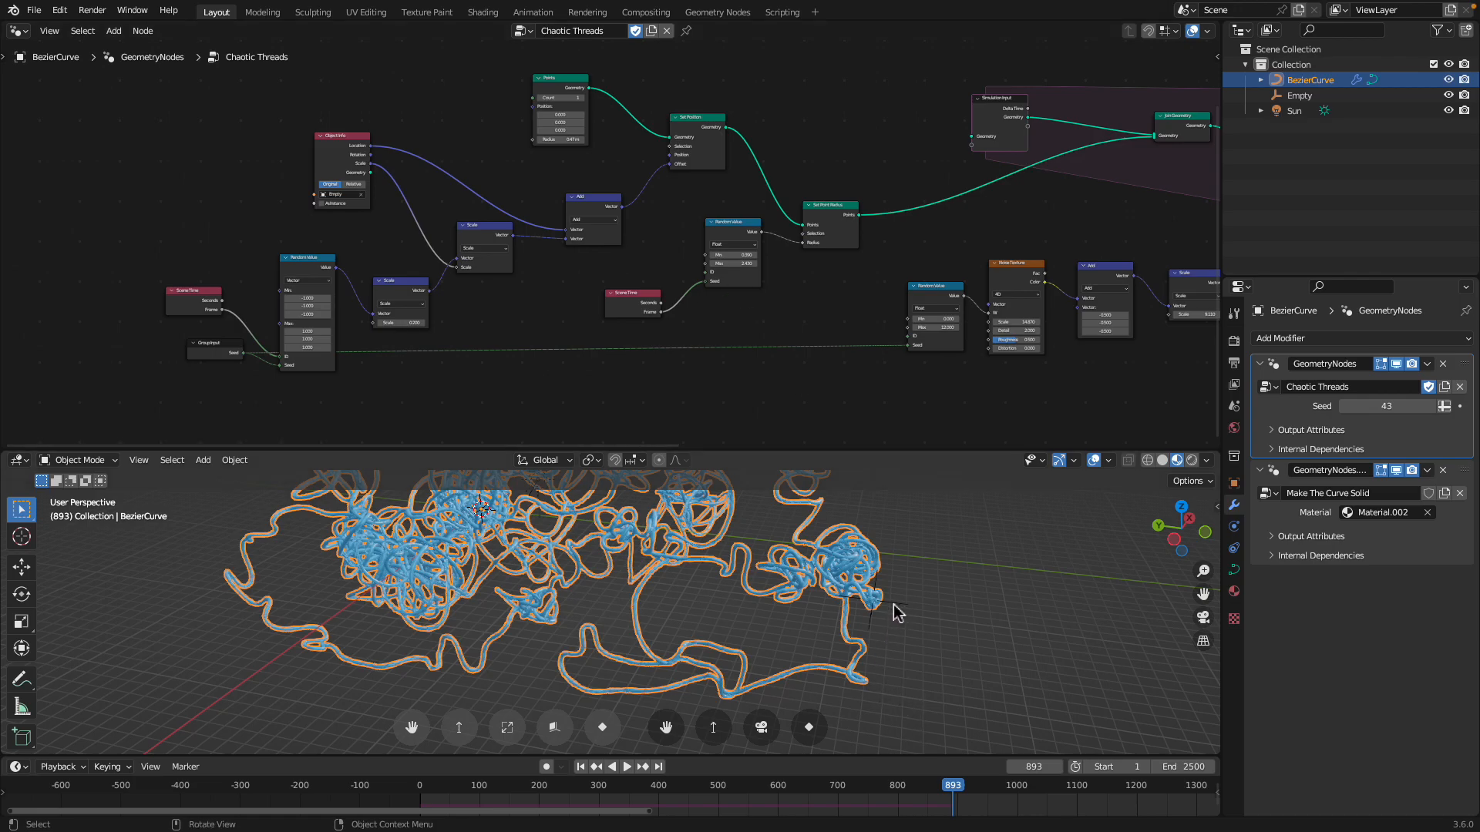
pyautogui.moveTo(753, 289); pyautogui.dragTo(596, 284, button='middle')
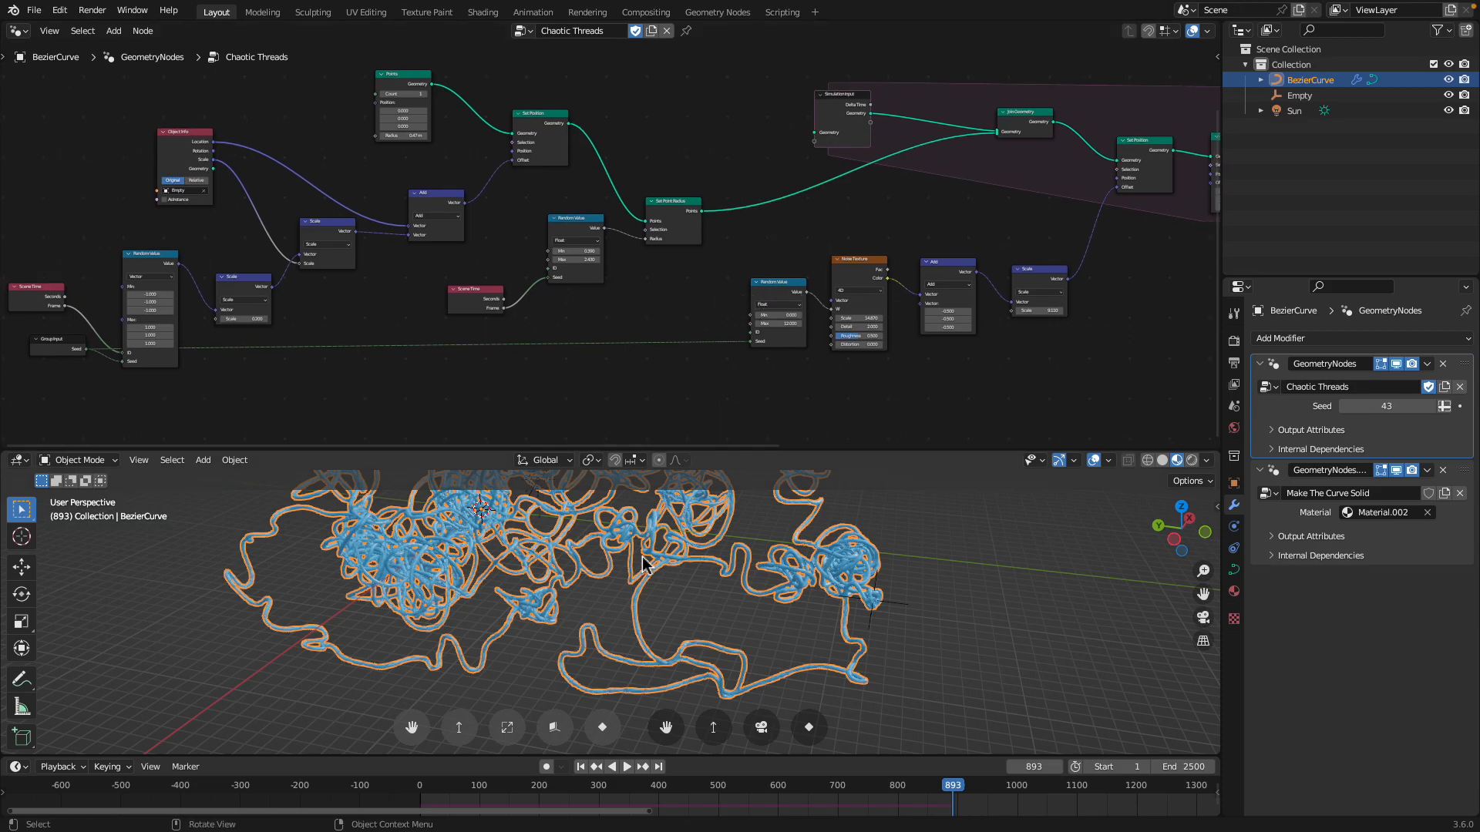
pyautogui.moveTo(760, 451); pyautogui.dragTo(760, 426)
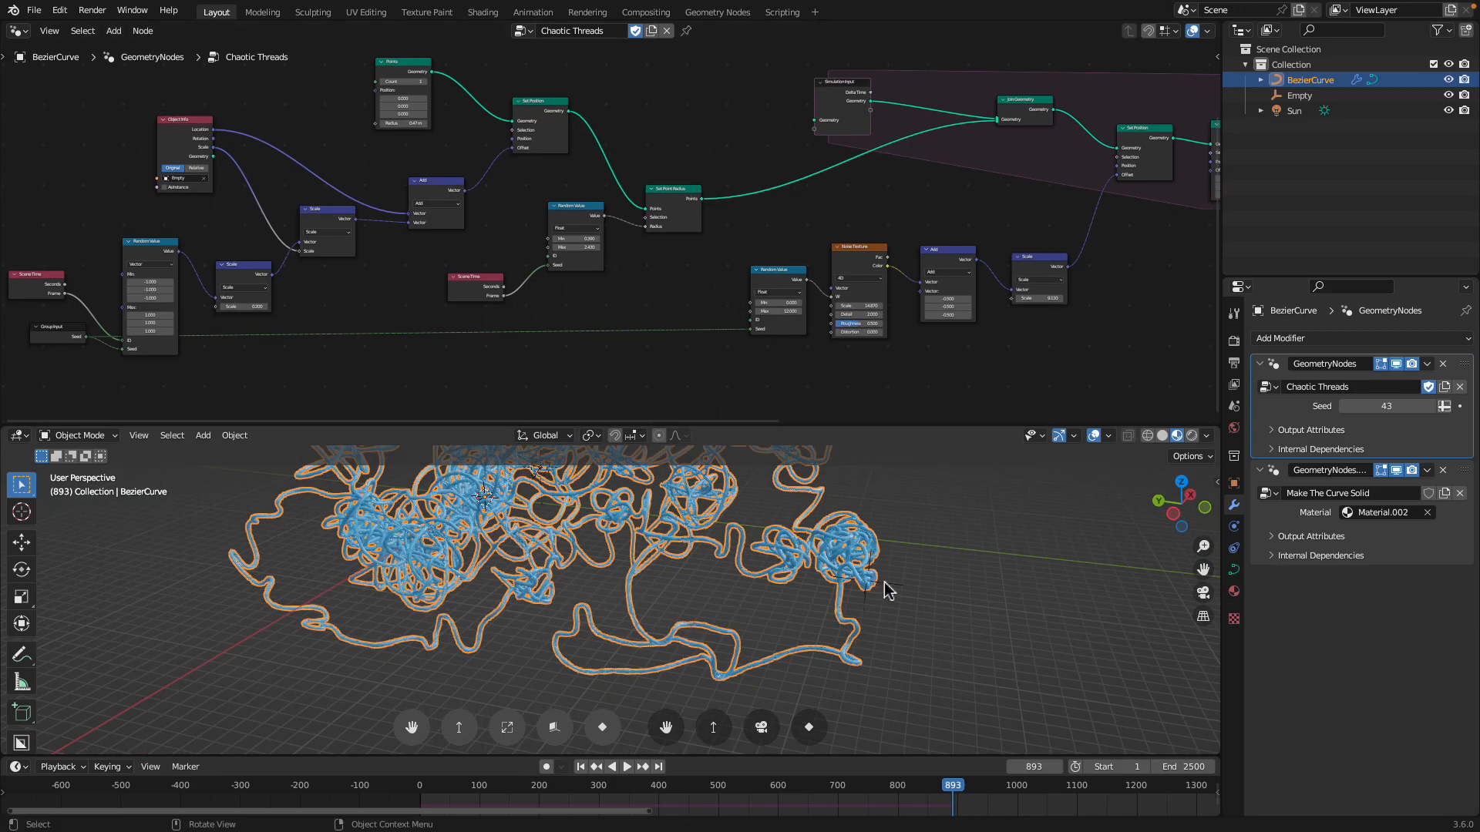
pyautogui.scroll(5, 226, 261)
pyautogui.moveTo(227, 261); pyautogui.dragTo(497, 202, button='middle')
pyautogui.scroll(2, 417, 224)
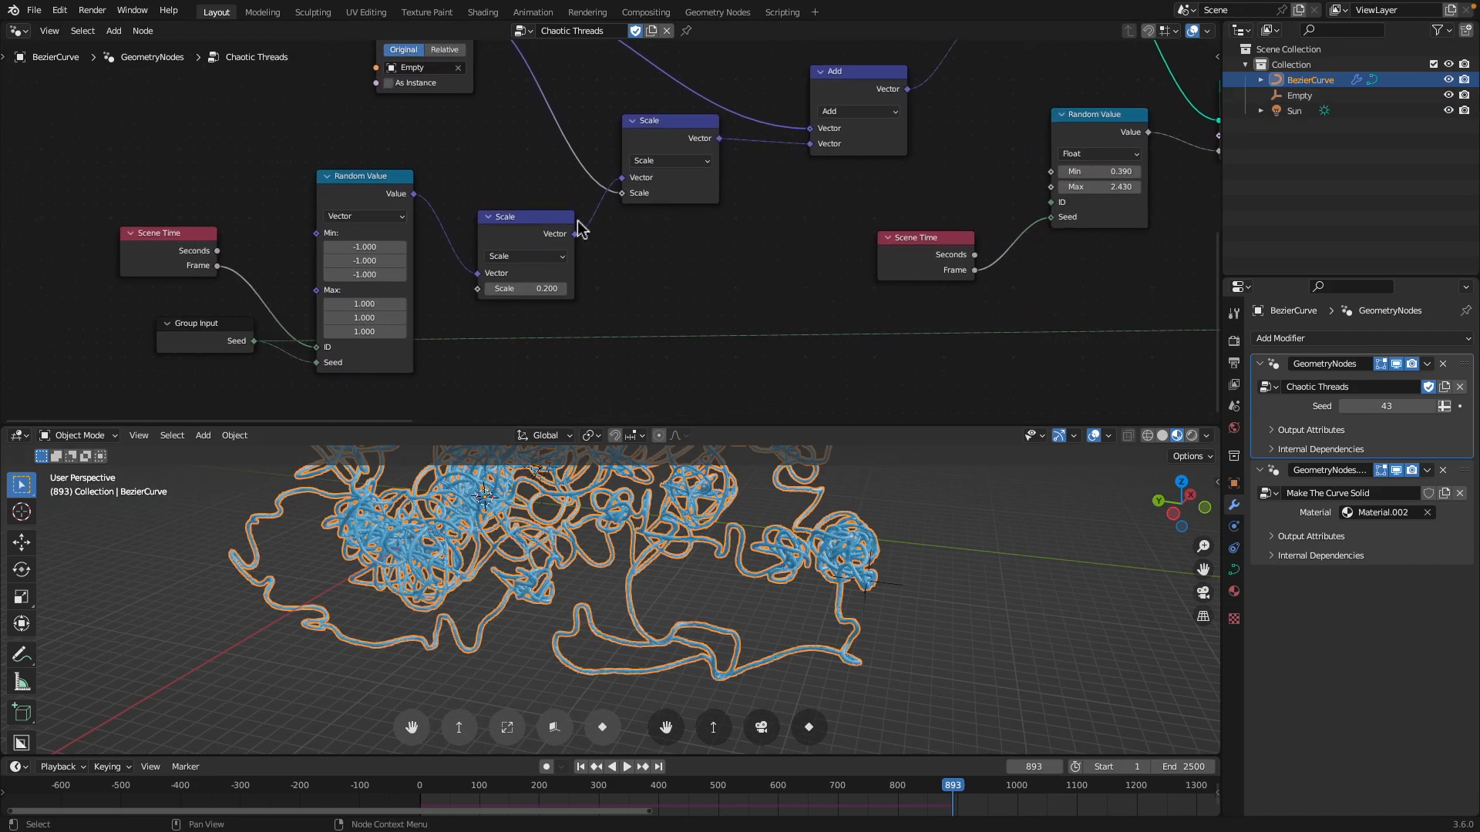
# - Move the Group Input node with the Seed output clear of the other nodes, below the first Scene Time node
pyautogui.moveTo(198, 340); pyautogui.dragTo(212, 377)
pyautogui.moveTo(257, 309); pyautogui.dragTo(257, 275, button='middle')
pyautogui.moveTo(235, 351); pyautogui.dragTo(213, 385)
pyautogui.scroll(-1, 289, 345)
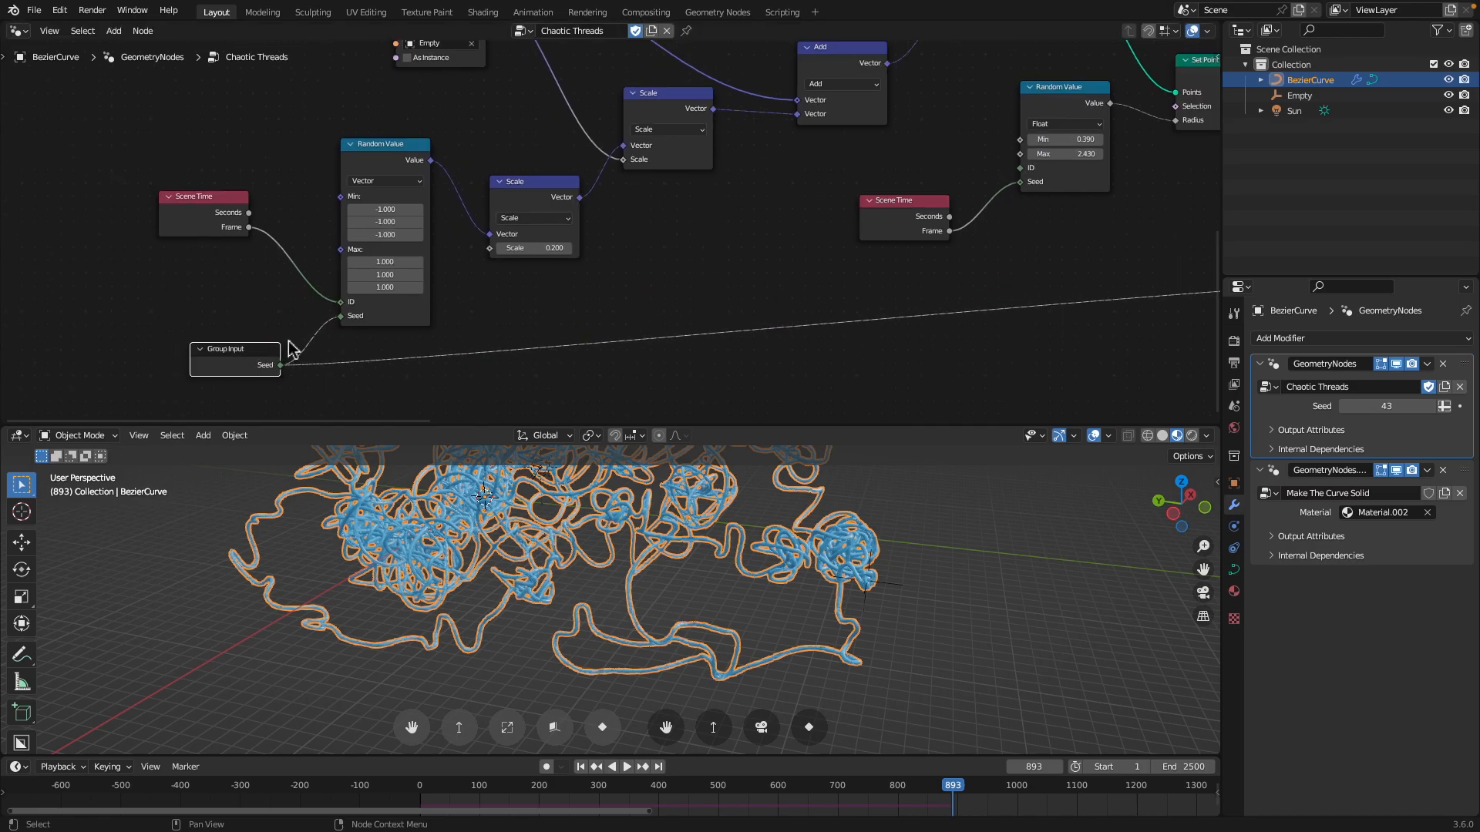
pyautogui.moveTo(296, 342); pyautogui.dragTo(285, 336, button='middle')
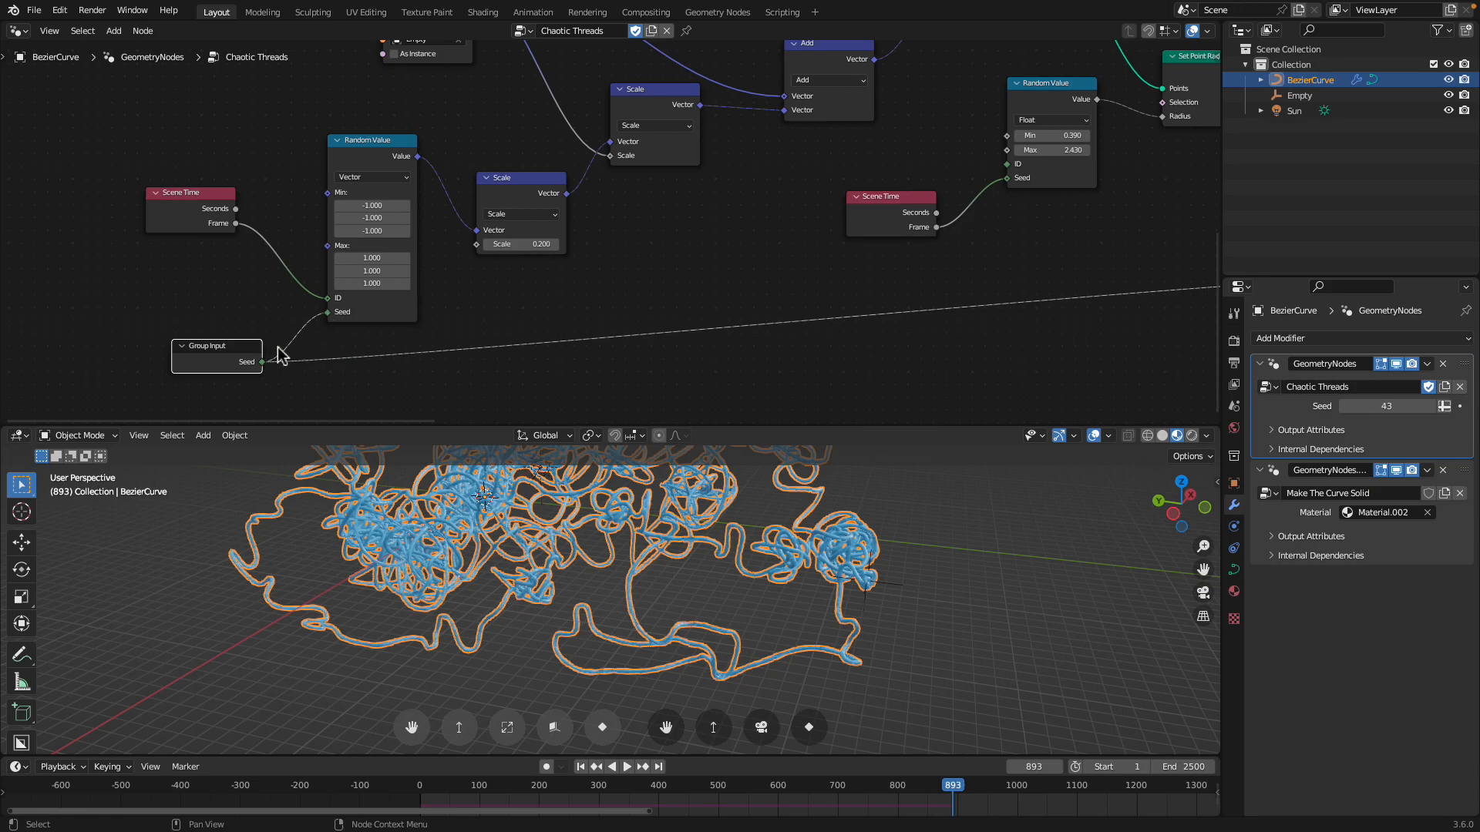
pyautogui.press('g')
pyautogui.moveTo(419, 309); pyautogui.dragTo(370, 324, button='middle')
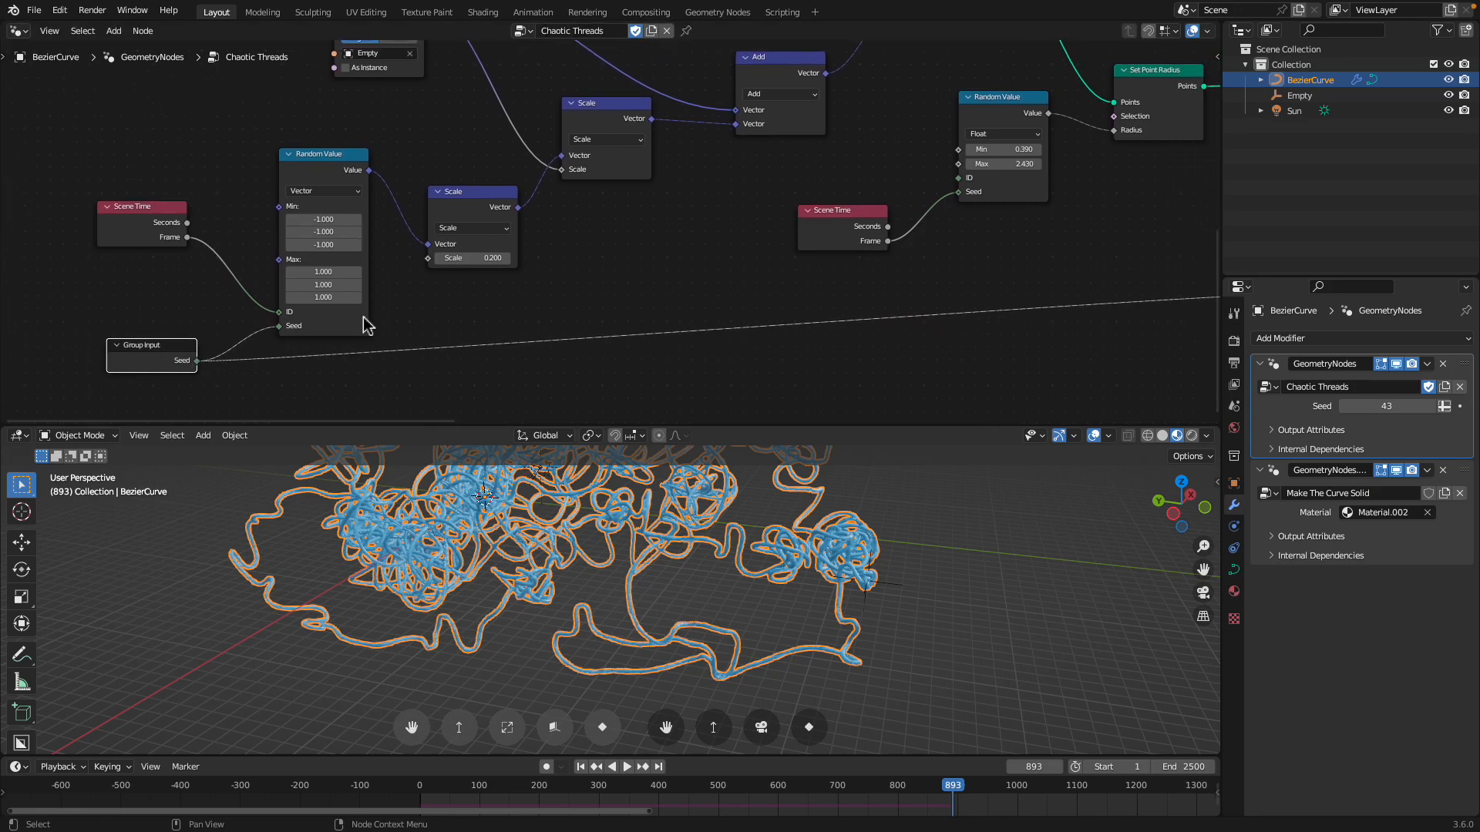
pyautogui.scroll(-1, 171, 359)
pyautogui.moveTo(260, 354); pyautogui.dragTo(209, 333, button='middle')
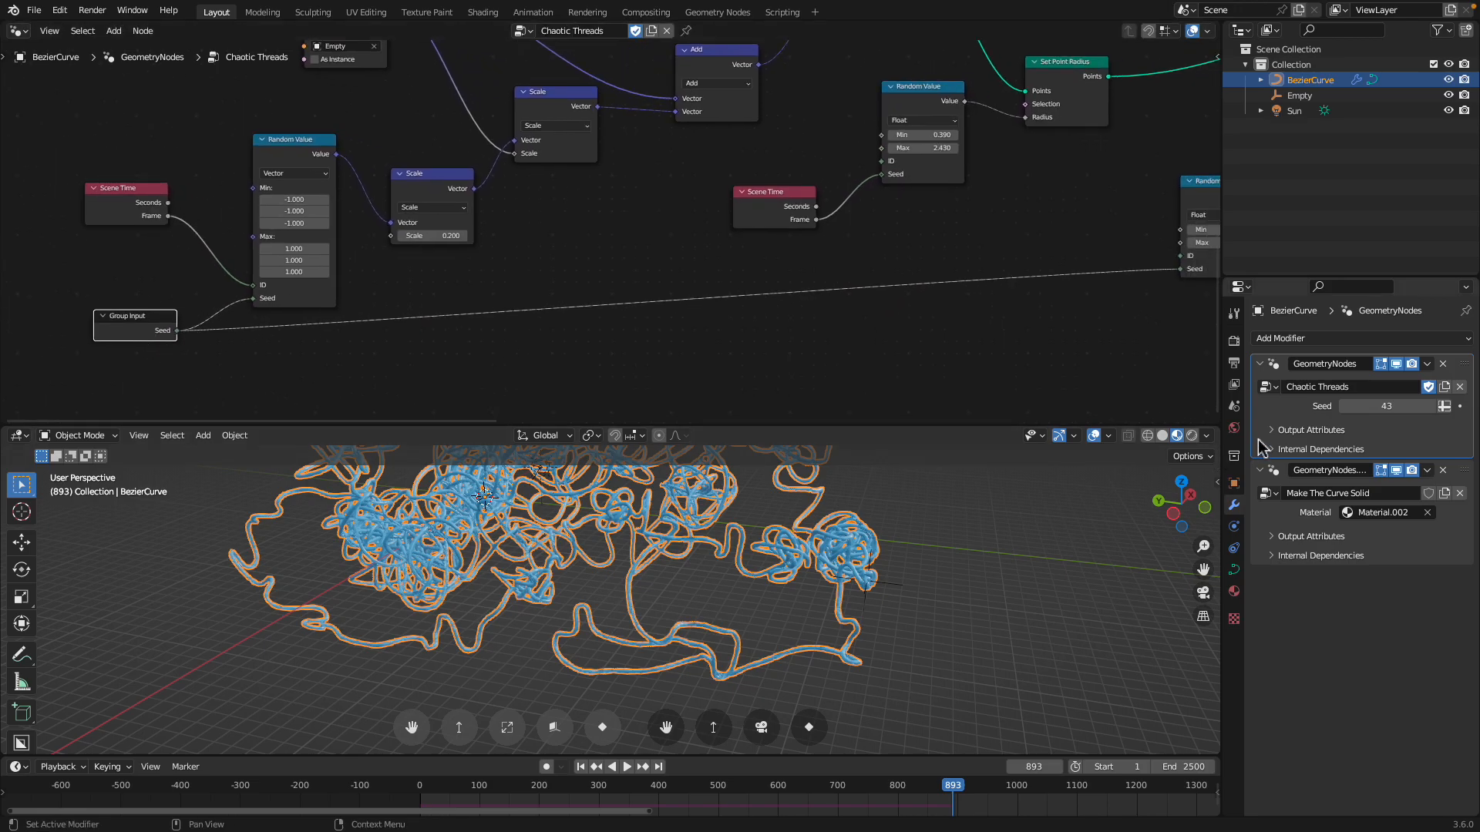
# - Set BezierCurve's Chaotic Threads seed to 117 and enlarge the 3D viewport
pyautogui.moveTo(1041, 547); pyautogui.dragTo(754, 570, button='middle')
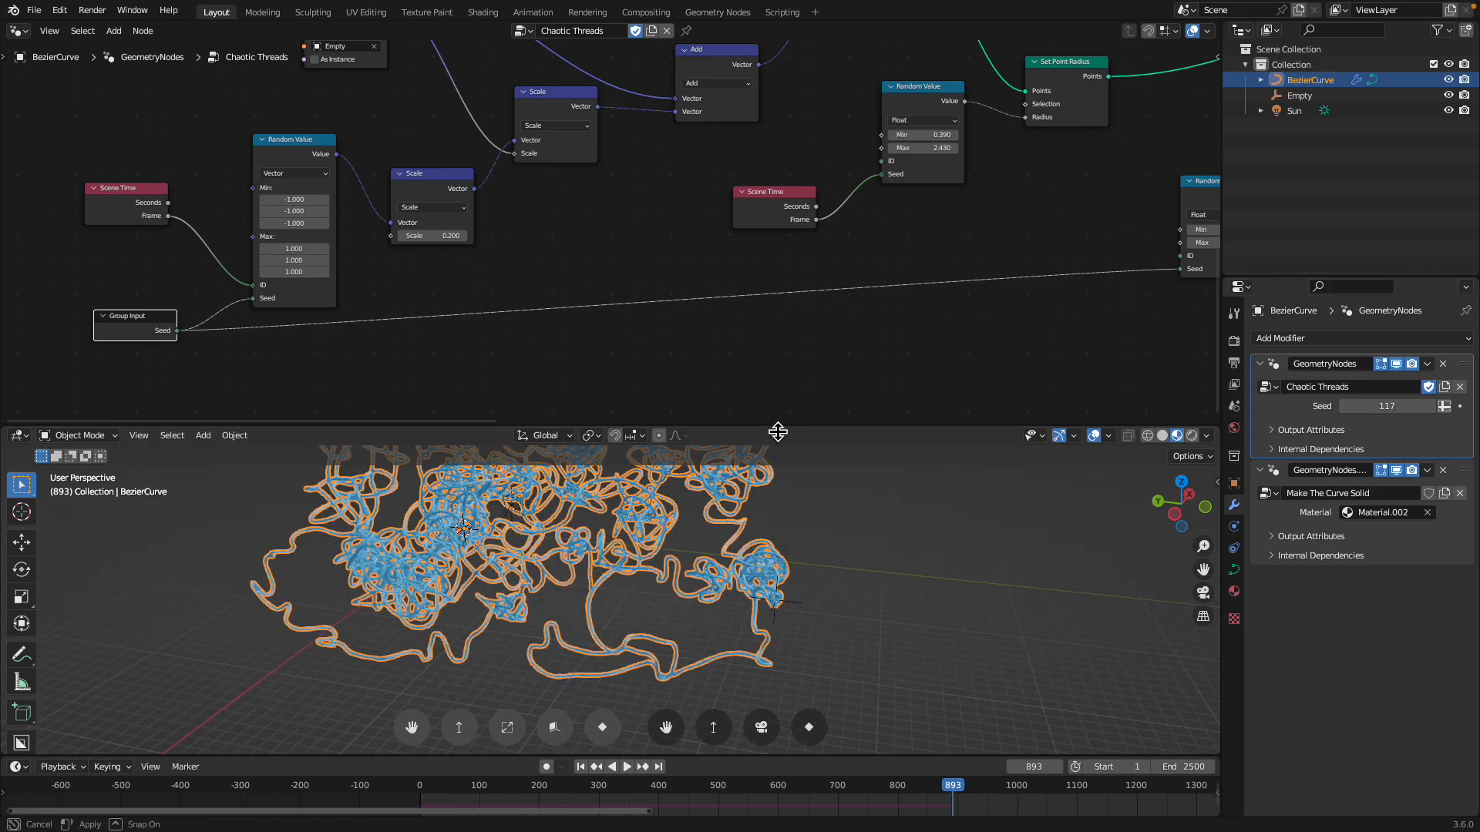
pyautogui.moveTo(777, 433); pyautogui.dragTo(775, 272)
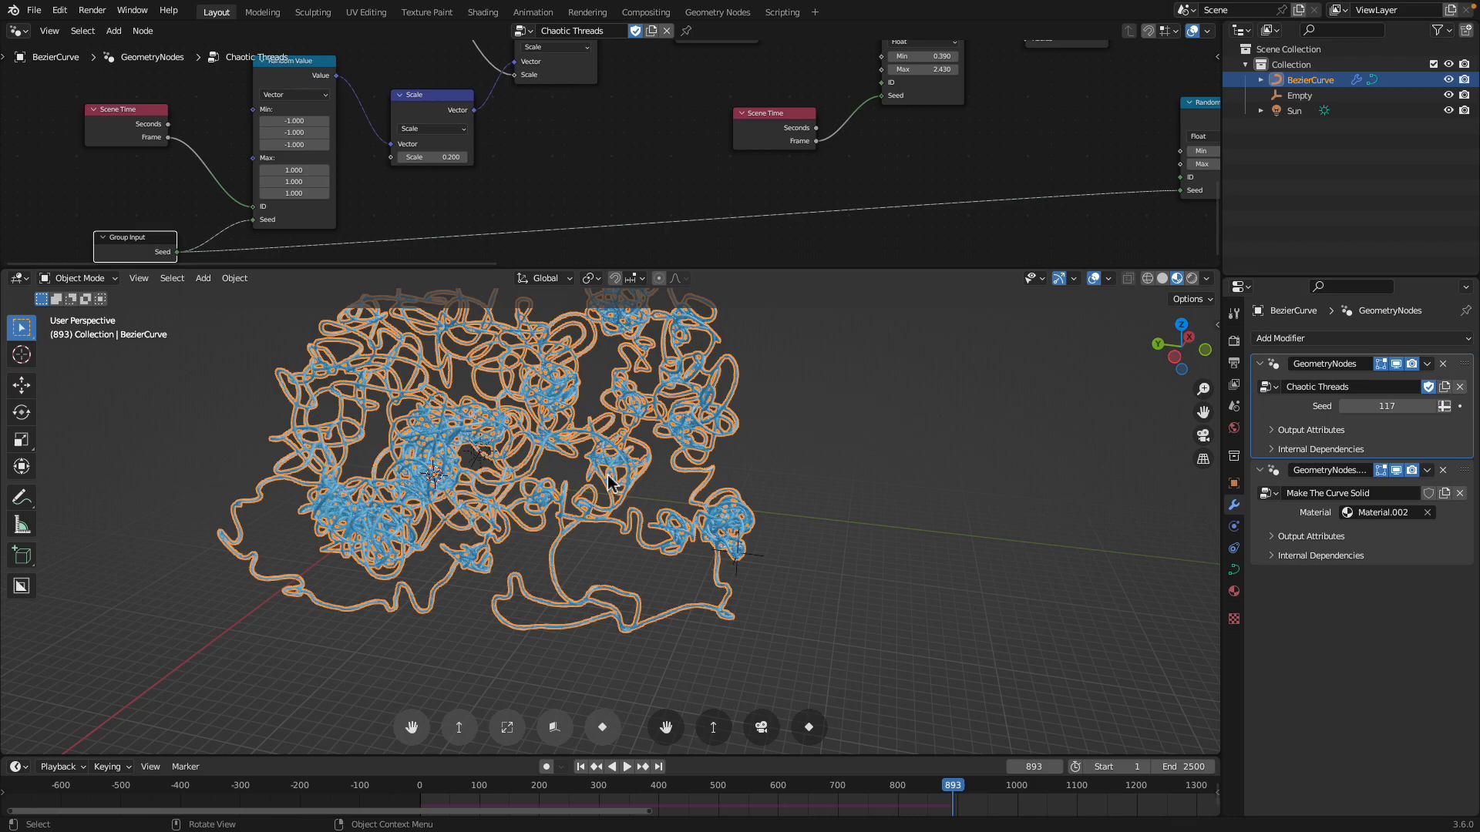
# - Duplicate the thread curve twice in place and set the seed of BezierCurve.001 to 218
pyautogui.hotkey('shift', 'd')
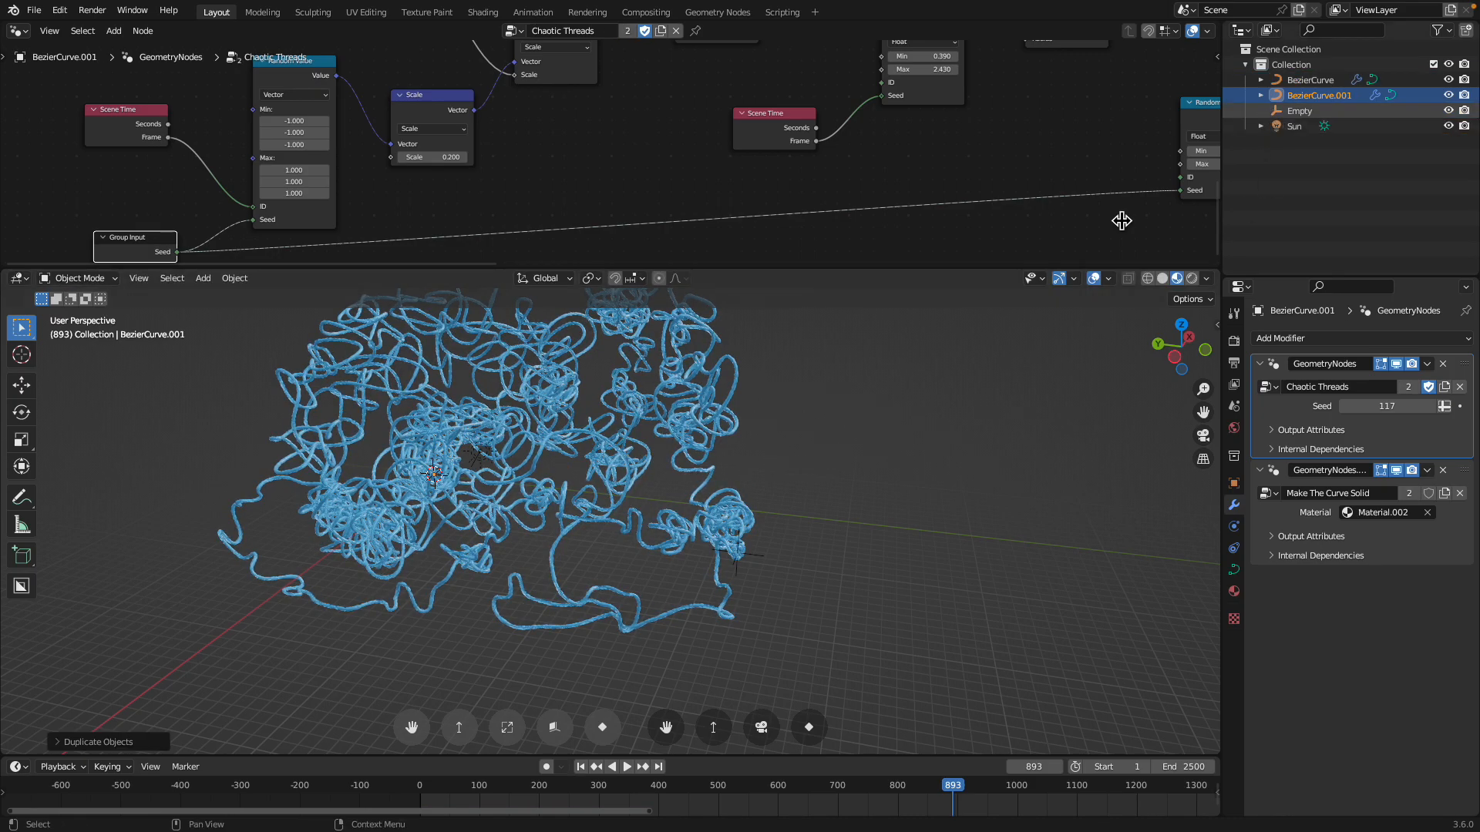
pyautogui.hotkey('shift', 'd')
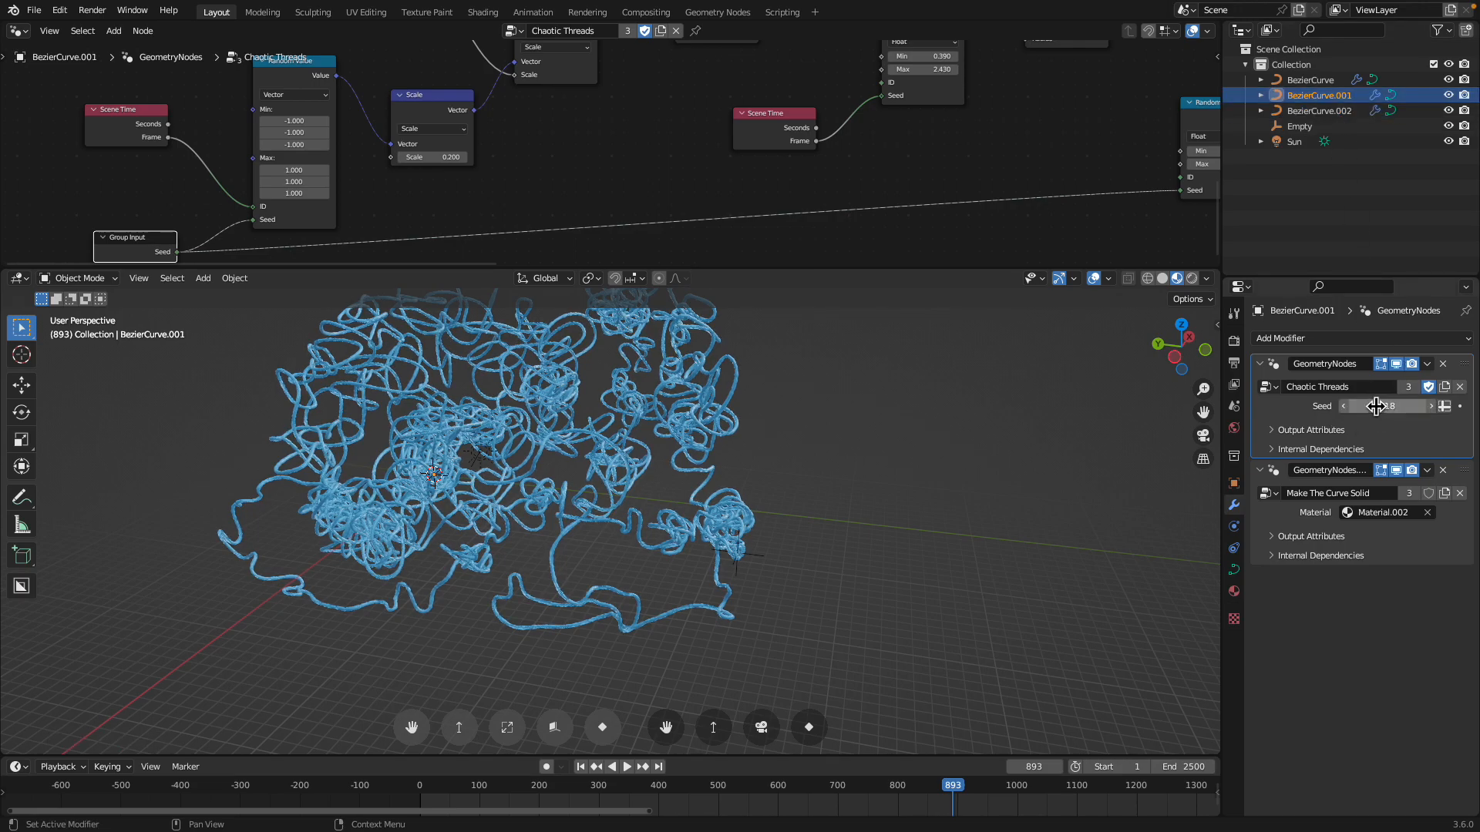
# - Show BezierCurve.001's Make The Curve Solid node tree and move the Group Input node feeding Material slightly upward
pyautogui.click(1464, 476)
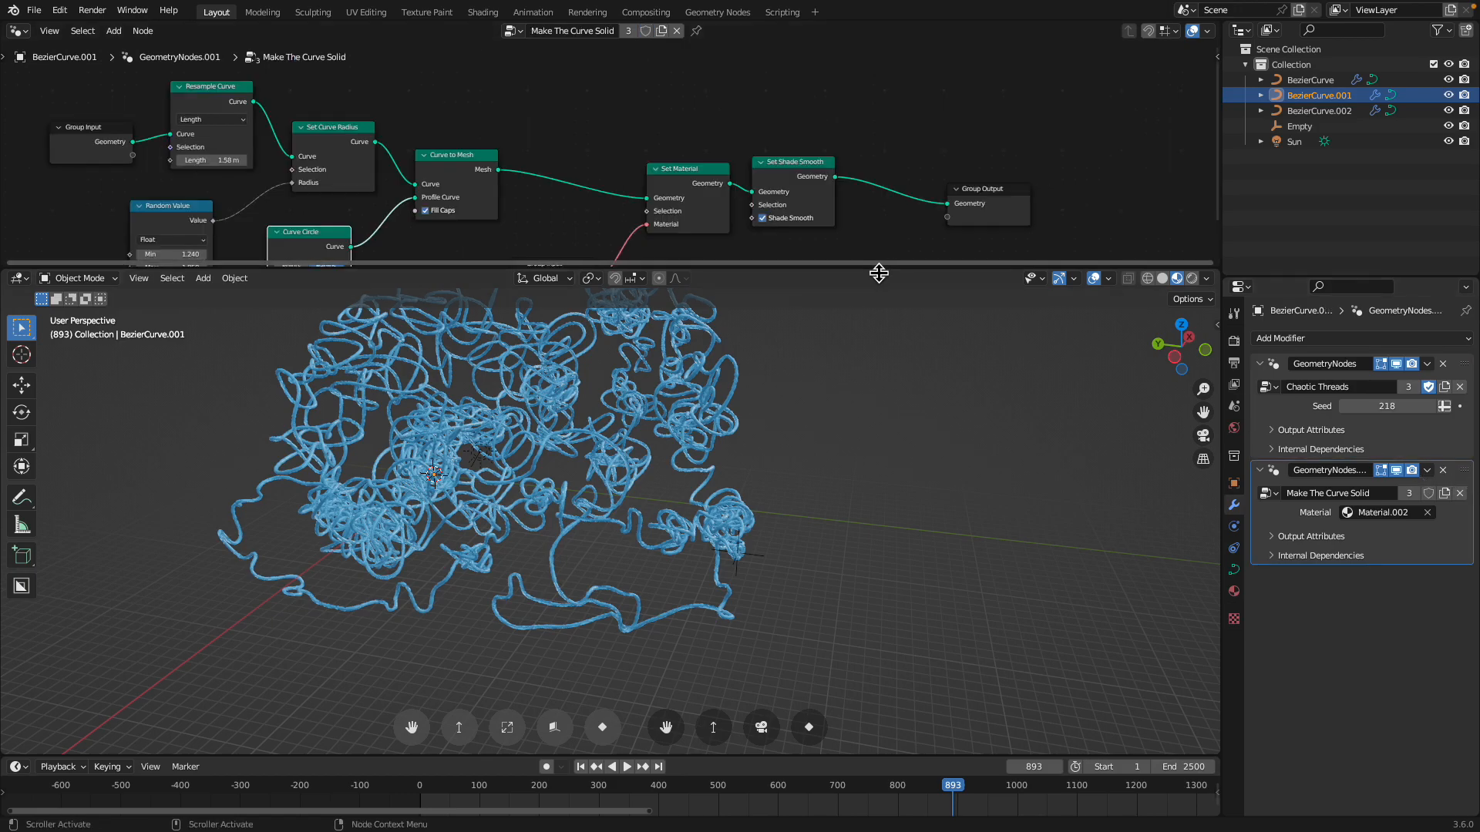
pyautogui.moveTo(878, 273); pyautogui.dragTo(878, 385)
pyautogui.scroll(3, 743, 218)
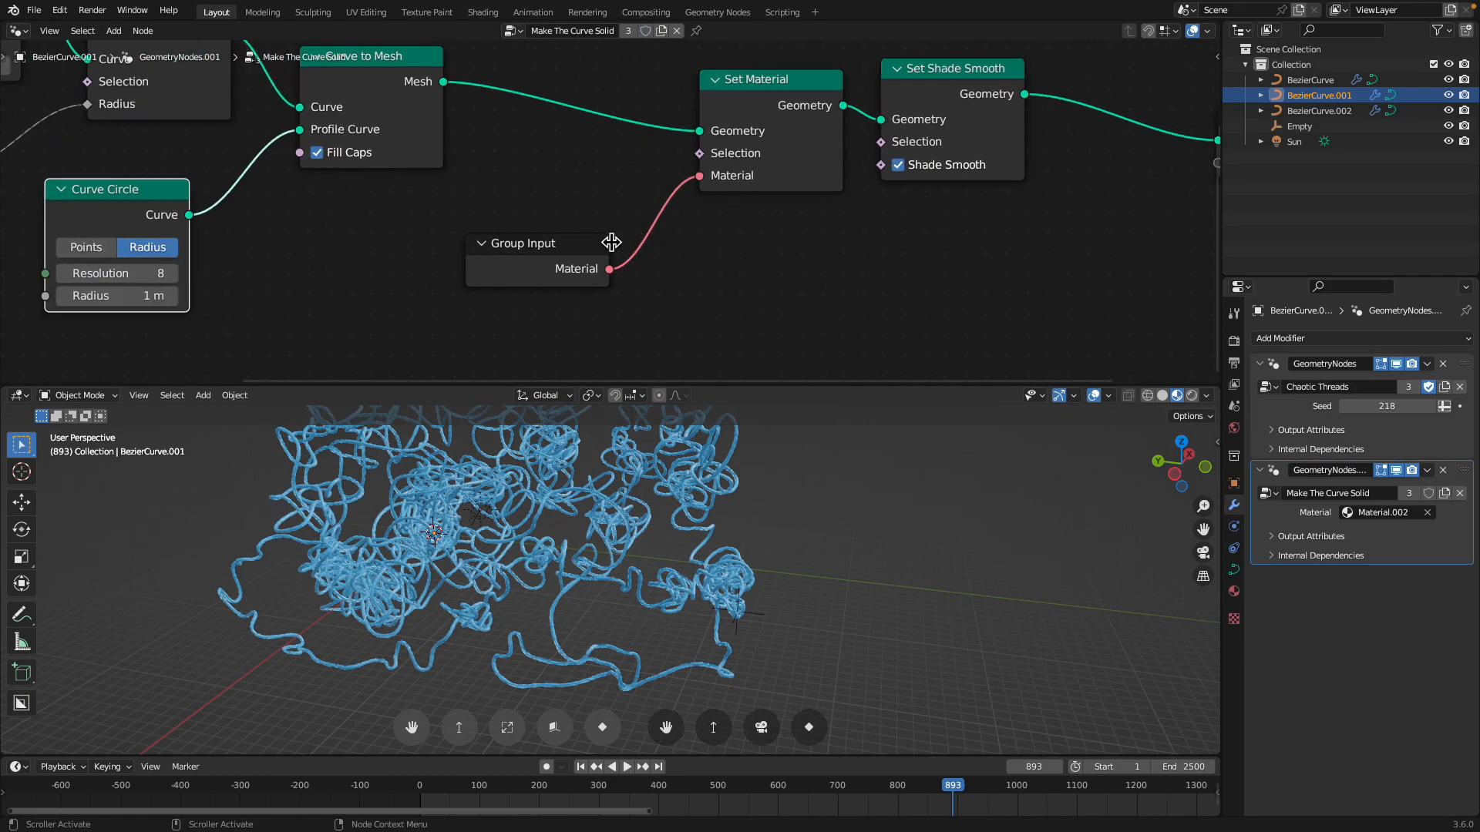
pyautogui.moveTo(534, 258); pyautogui.dragTo(527, 230)
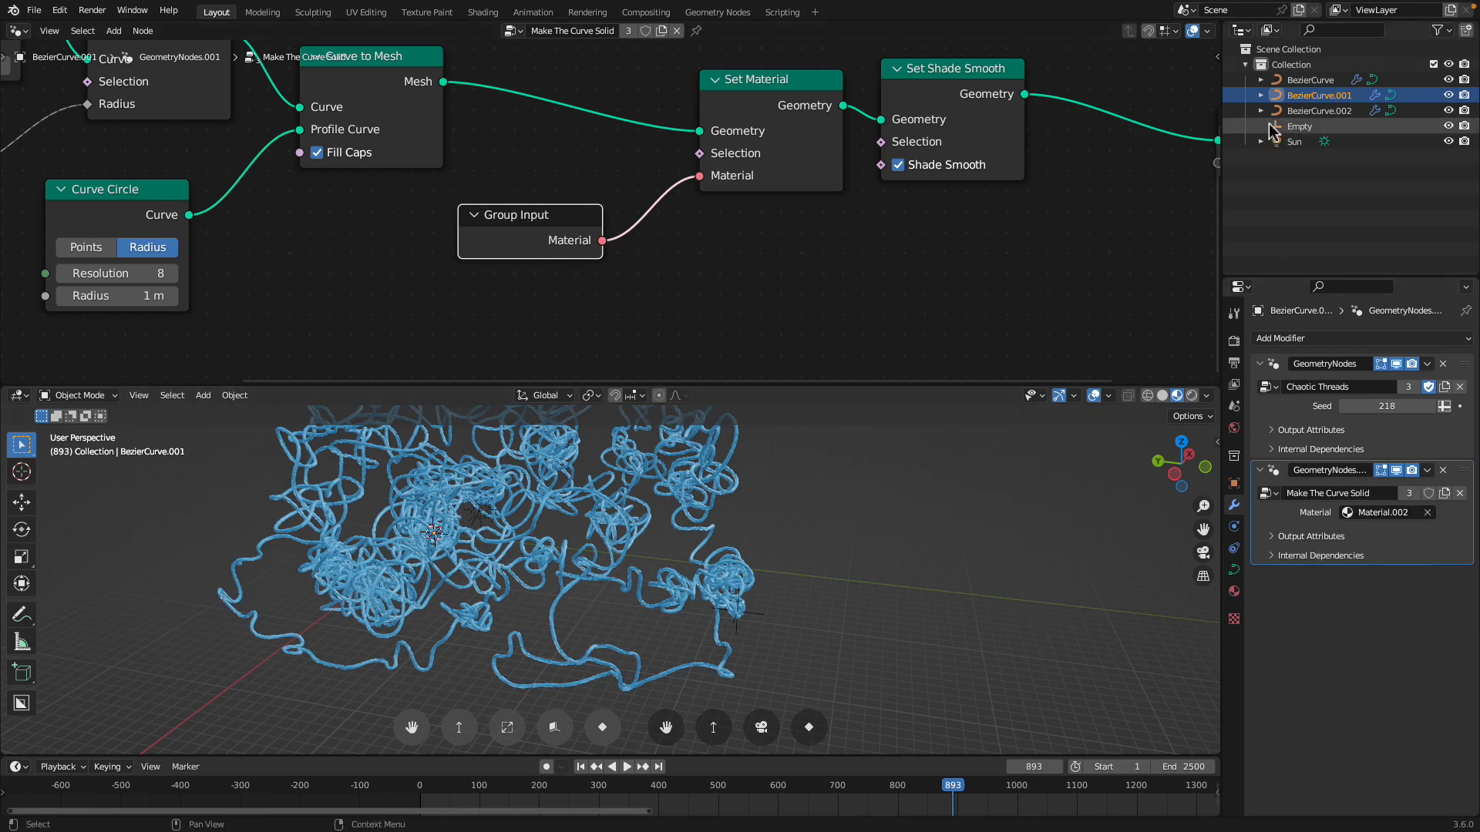
# - Check the material slots of BezierCurve and BezierCurve.001 in the material properties
pyautogui.click(1314, 110)
pyautogui.click(1311, 97)
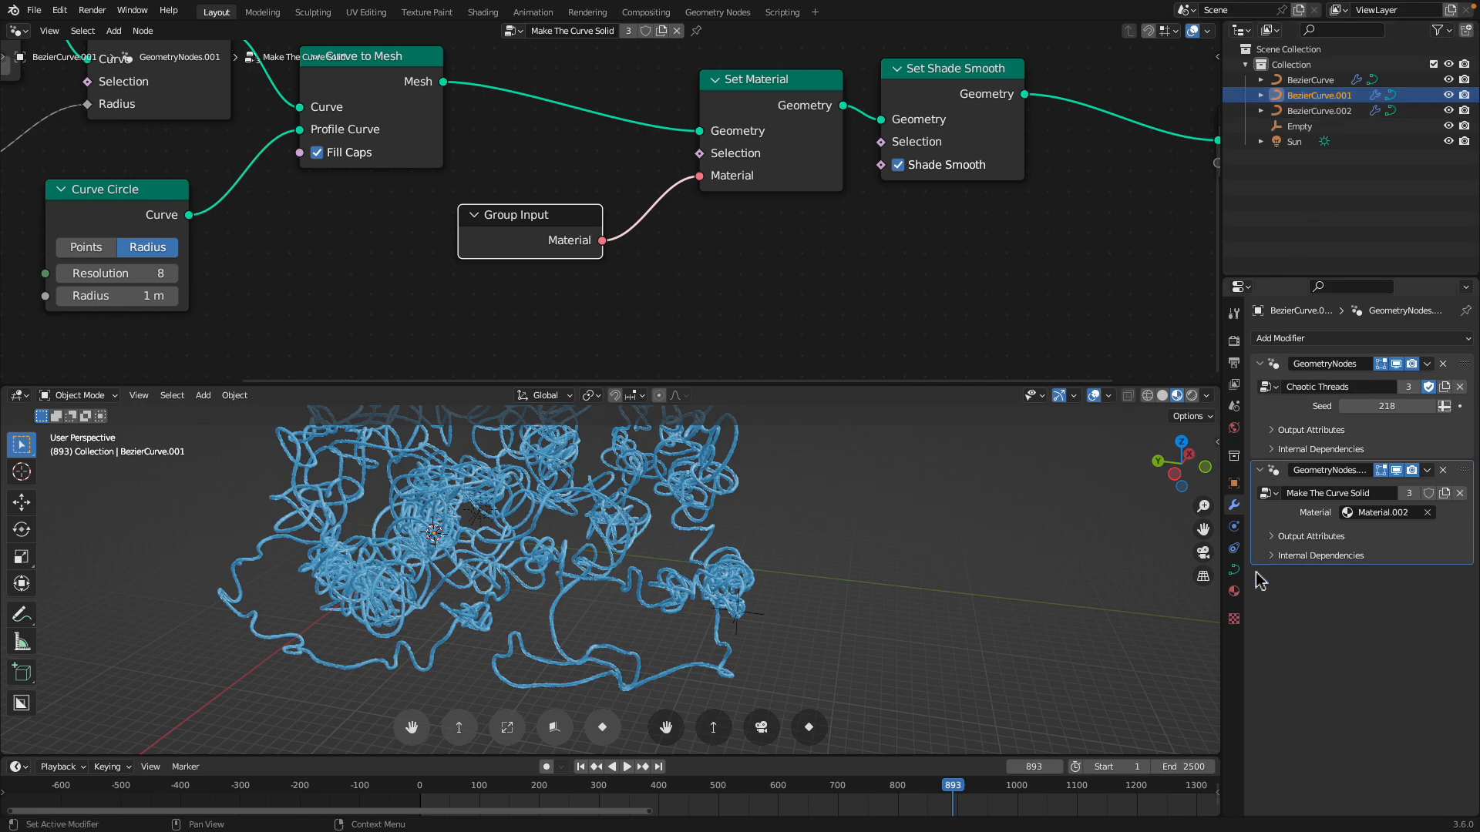
pyautogui.click(1234, 591)
pyautogui.click(1310, 81)
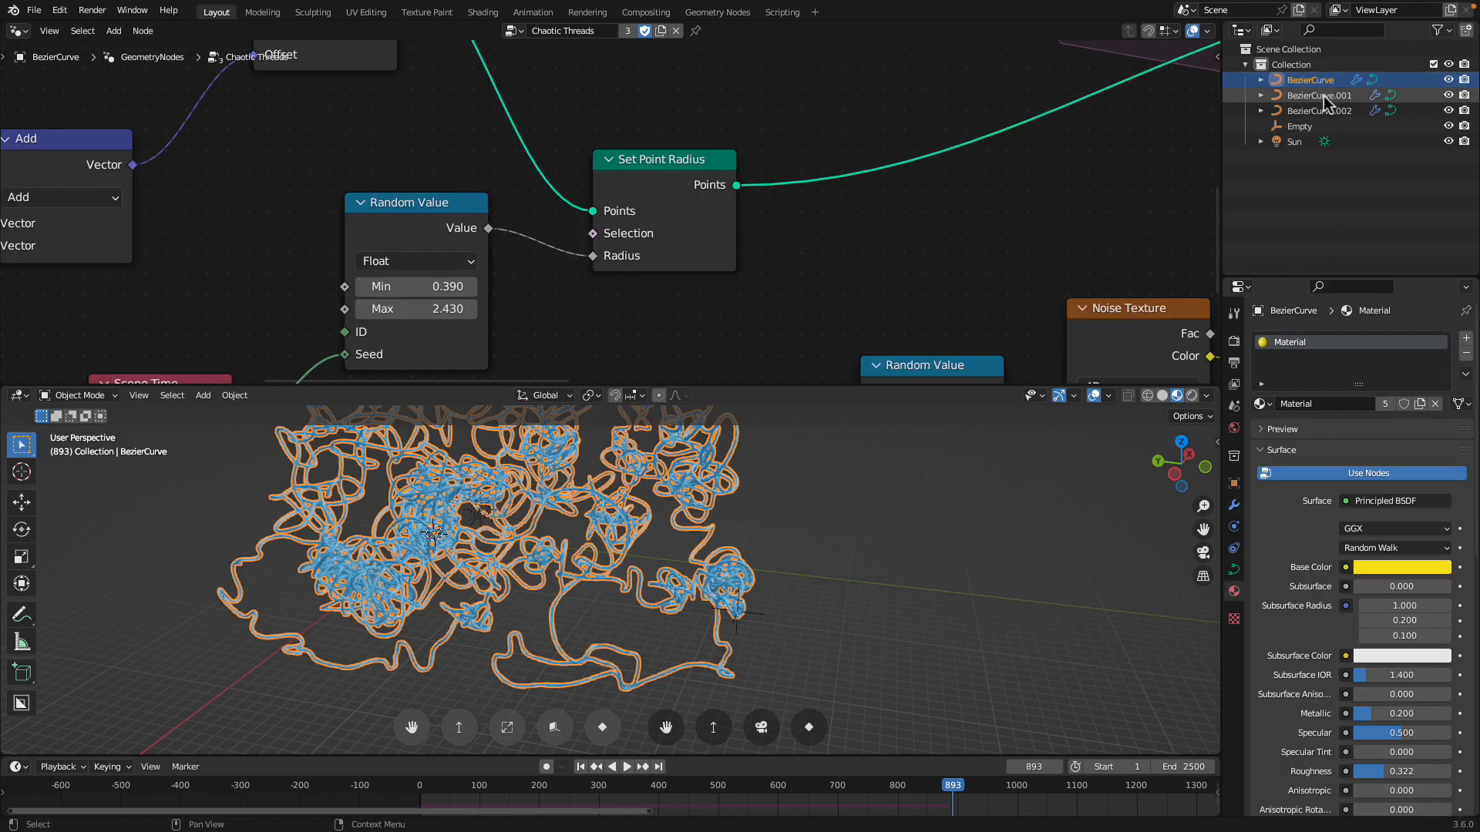
pyautogui.click(1319, 95)
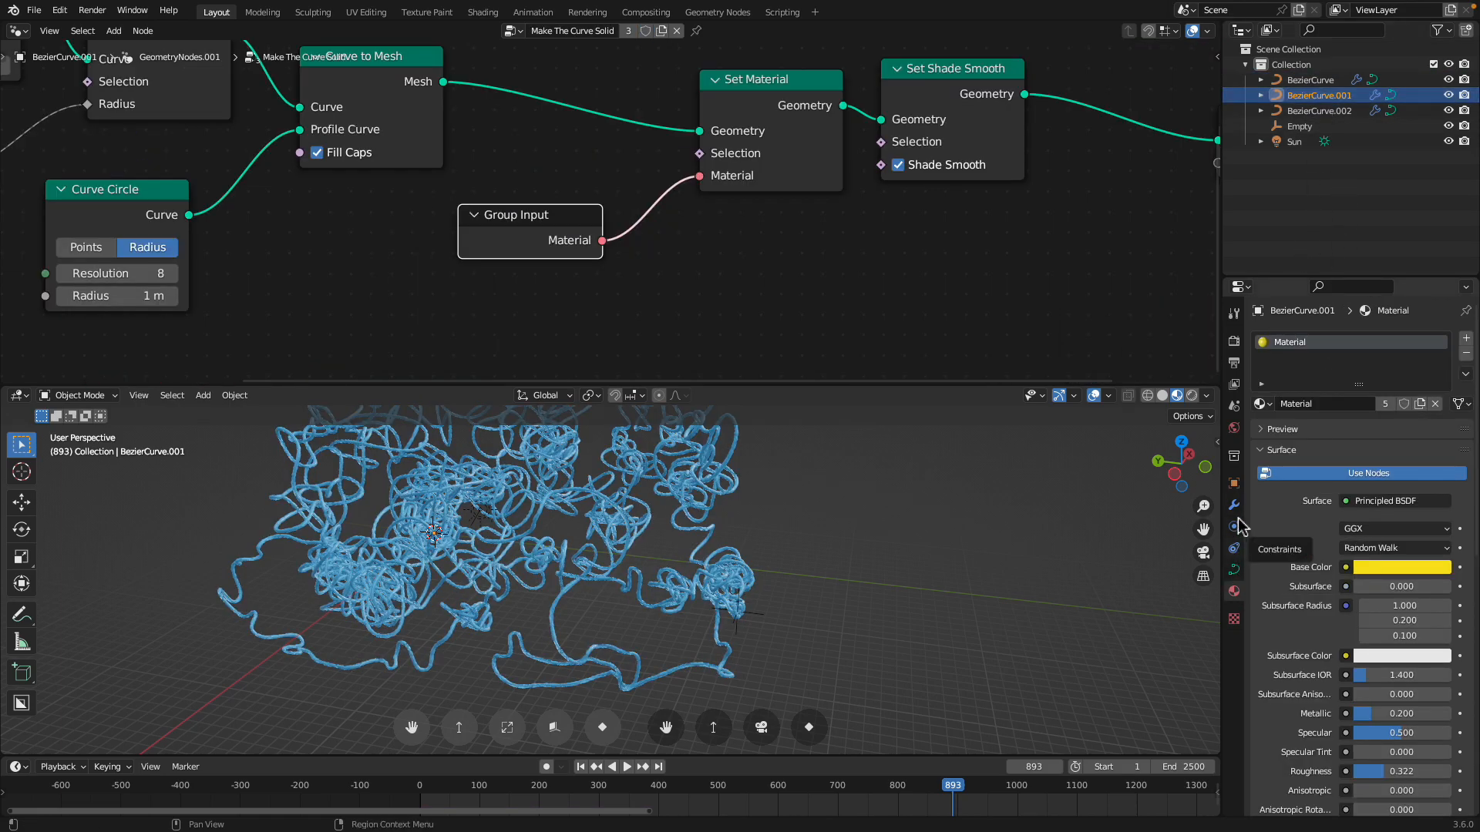
# - Change the Make The Curve Solid material of BezierCurve.001 to Material.001
pyautogui.click(1234, 505)
pyautogui.press('Up')
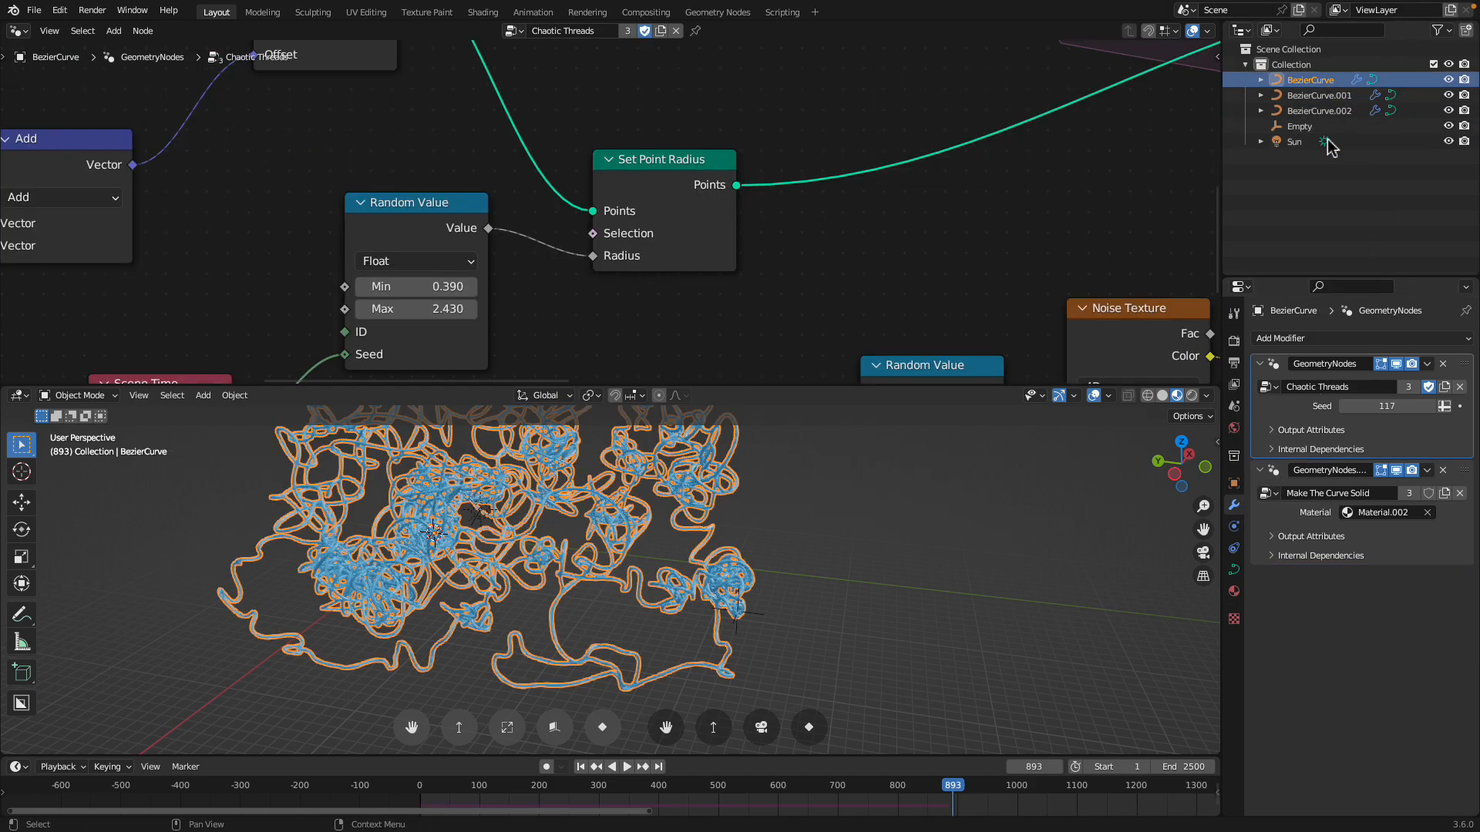
pyautogui.press('Down')
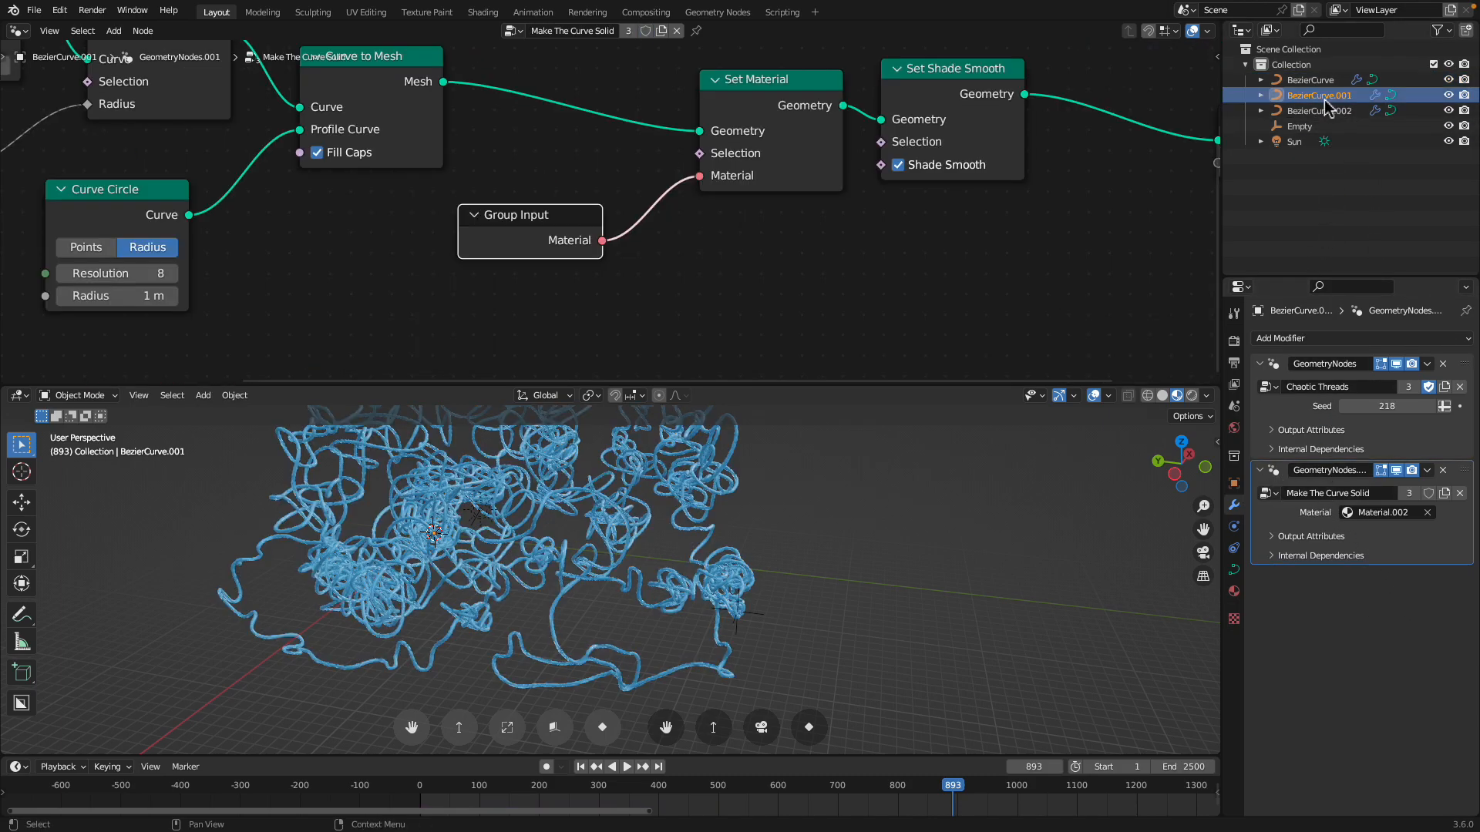
pyautogui.click(1348, 510)
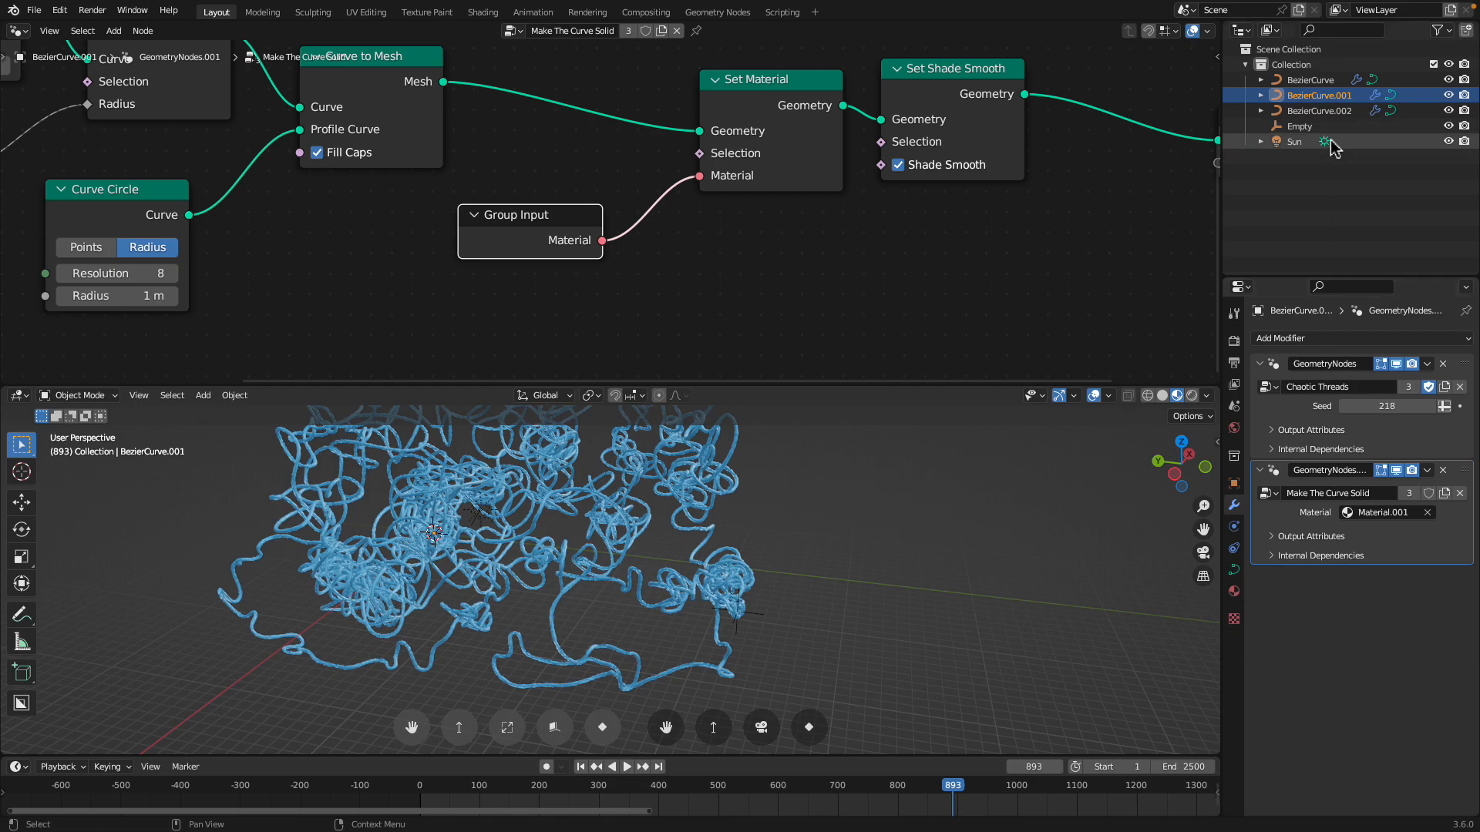
# - Change the Make The Curve Solid material of BezierCurve.002 to Material and enlarge the 3D viewport
pyautogui.click(1327, 111)
pyautogui.click(1349, 511)
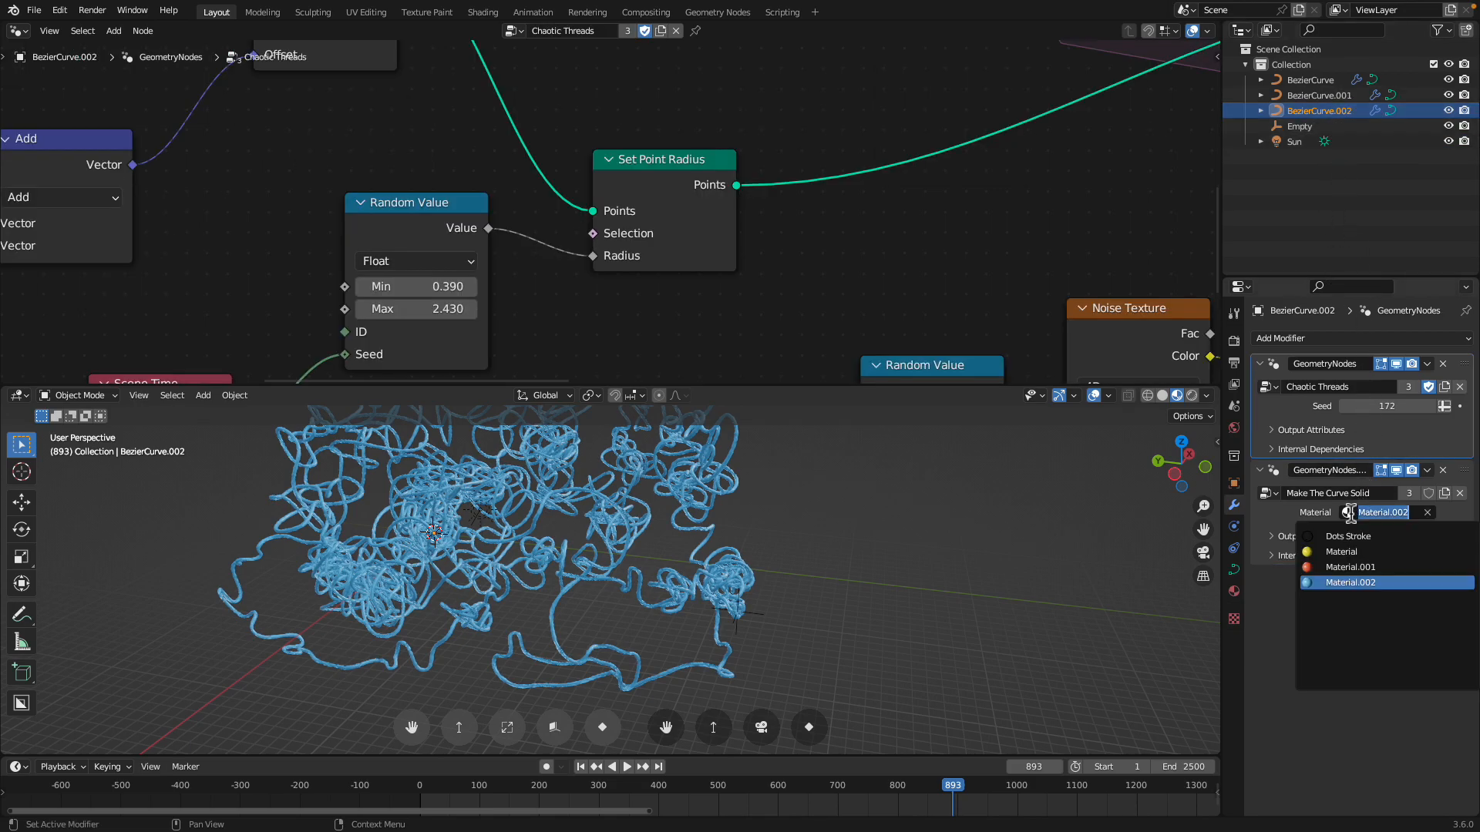
pyautogui.click(1347, 552)
pyautogui.moveTo(847, 392); pyautogui.dragTo(847, 288)
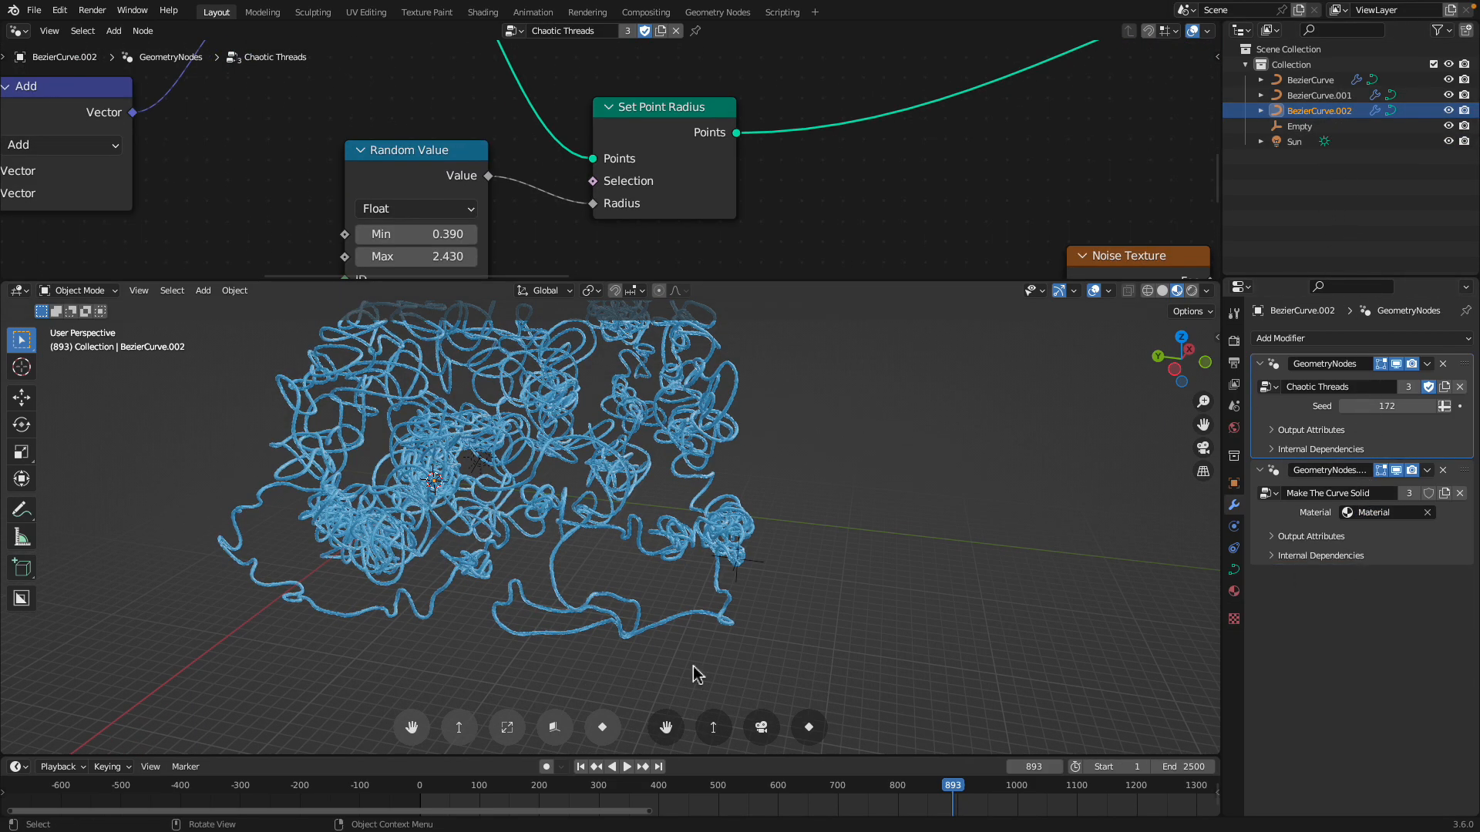
# - Play the simulation from frame 1 and move the Empty to about X -180, Y 27, Z 68 m
pyautogui.click(582, 767)
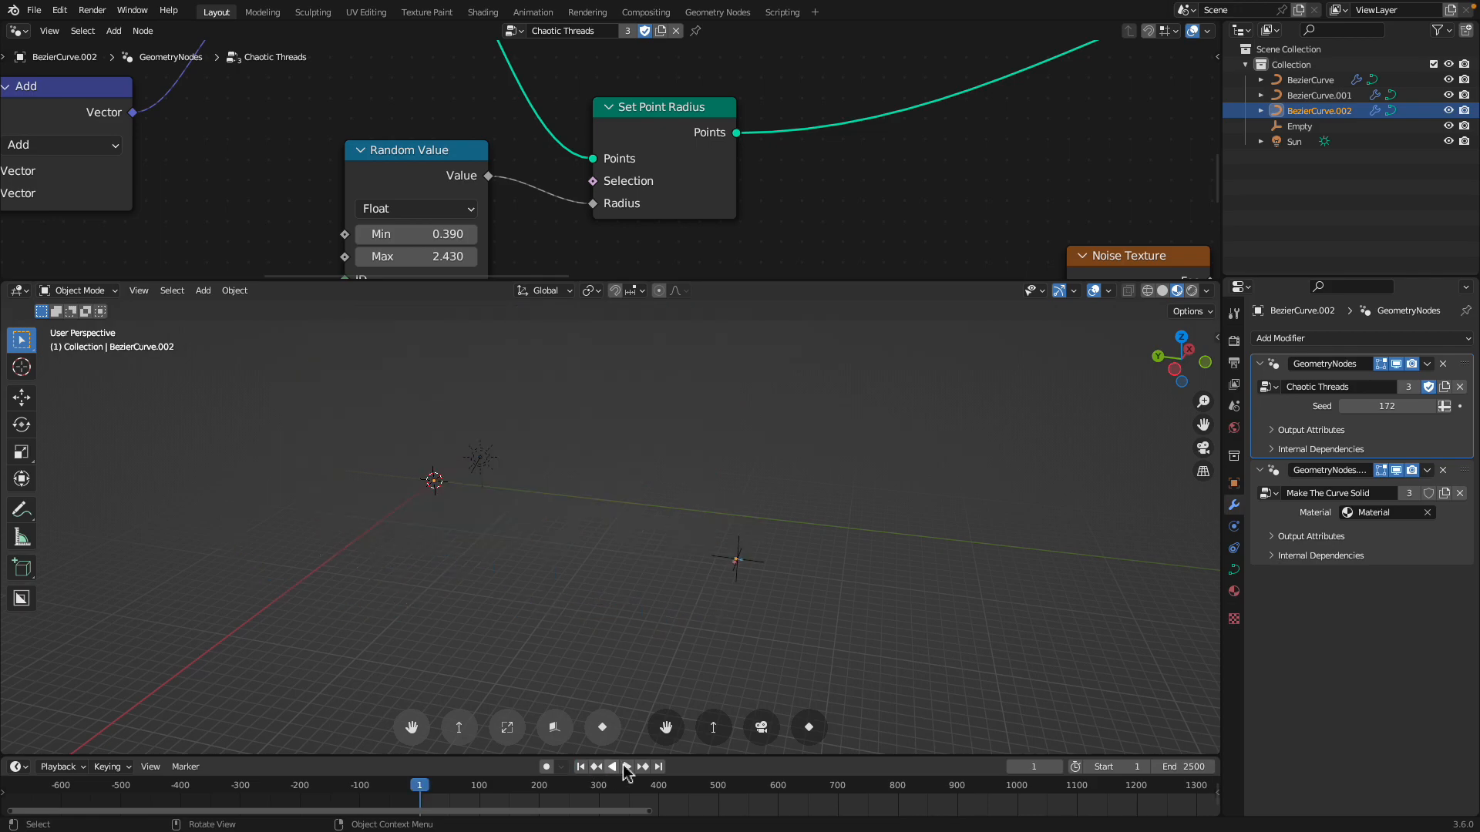
pyautogui.press('g')
pyautogui.rightClick(707, 563)
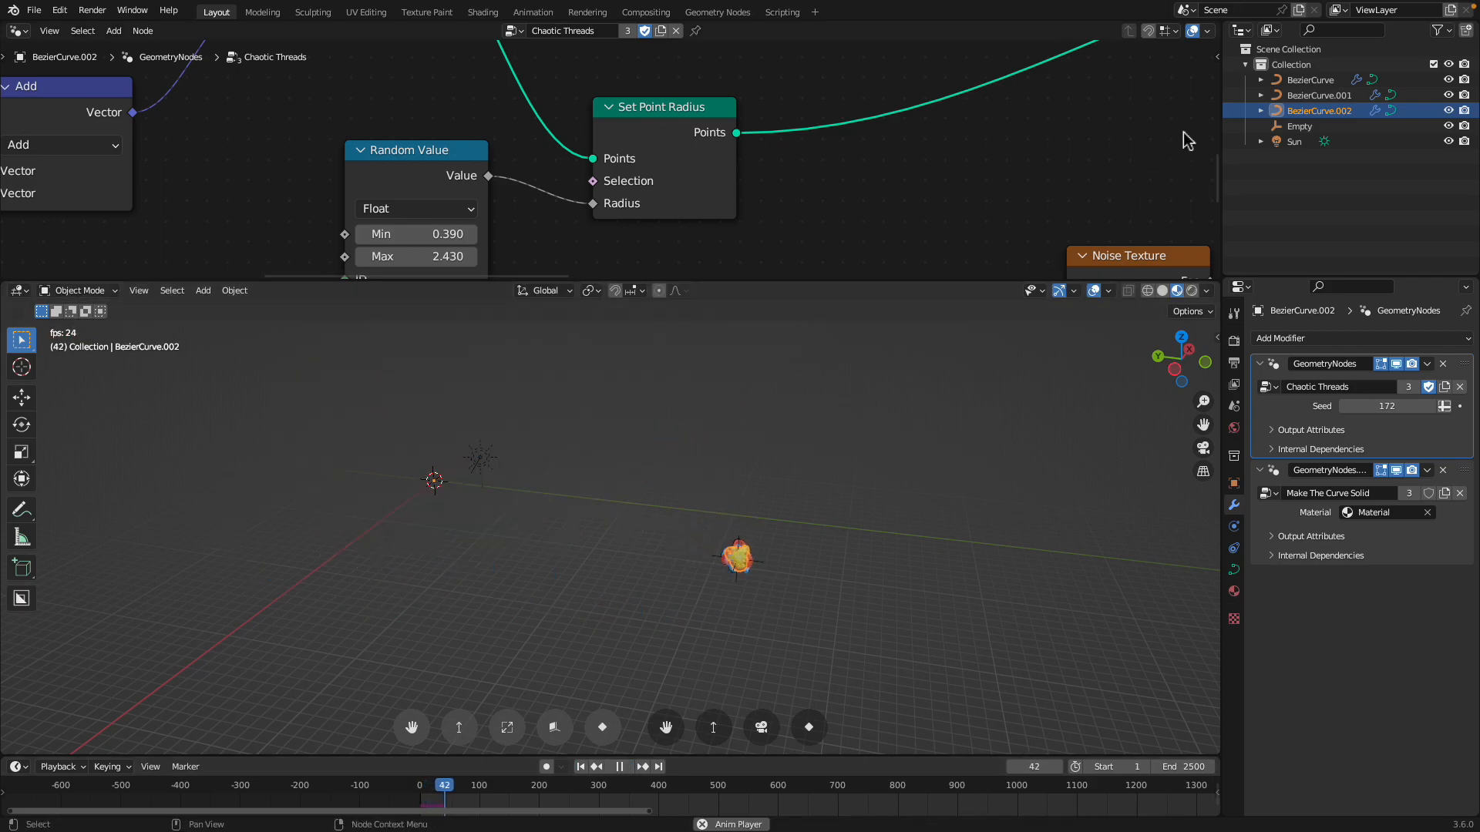
pyautogui.click(1298, 126)
pyautogui.press('g')
pyautogui.click(327, 501)
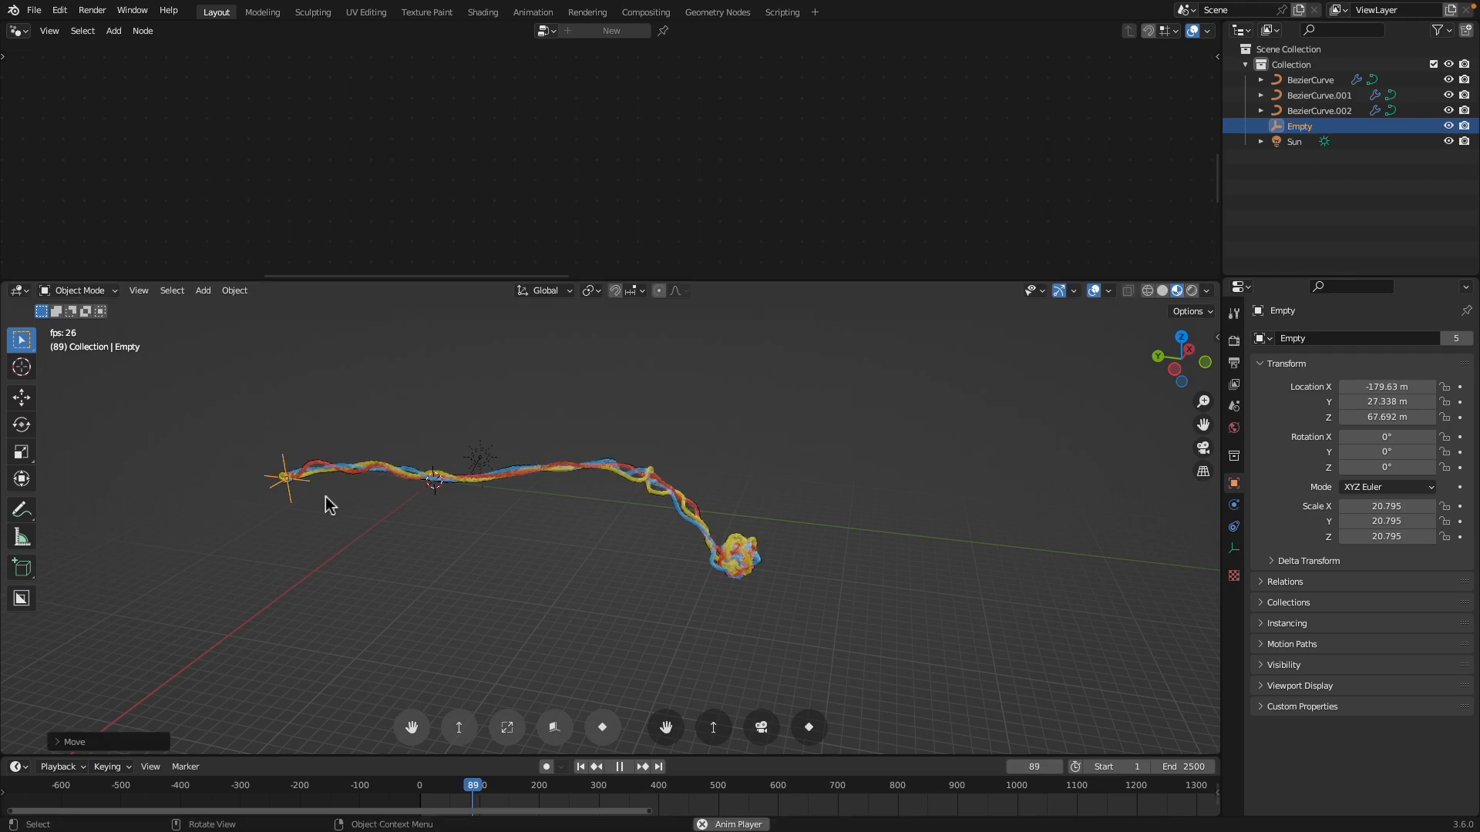
# - Pull the Empty back across the scene in two moves during playback so the three threads follow it
pyautogui.keyDown('shift'); pyautogui.moveTo(327, 502); pyautogui.dragTo(554, 545, button='middle'); pyautogui.keyUp('shift')
pyautogui.press('g')
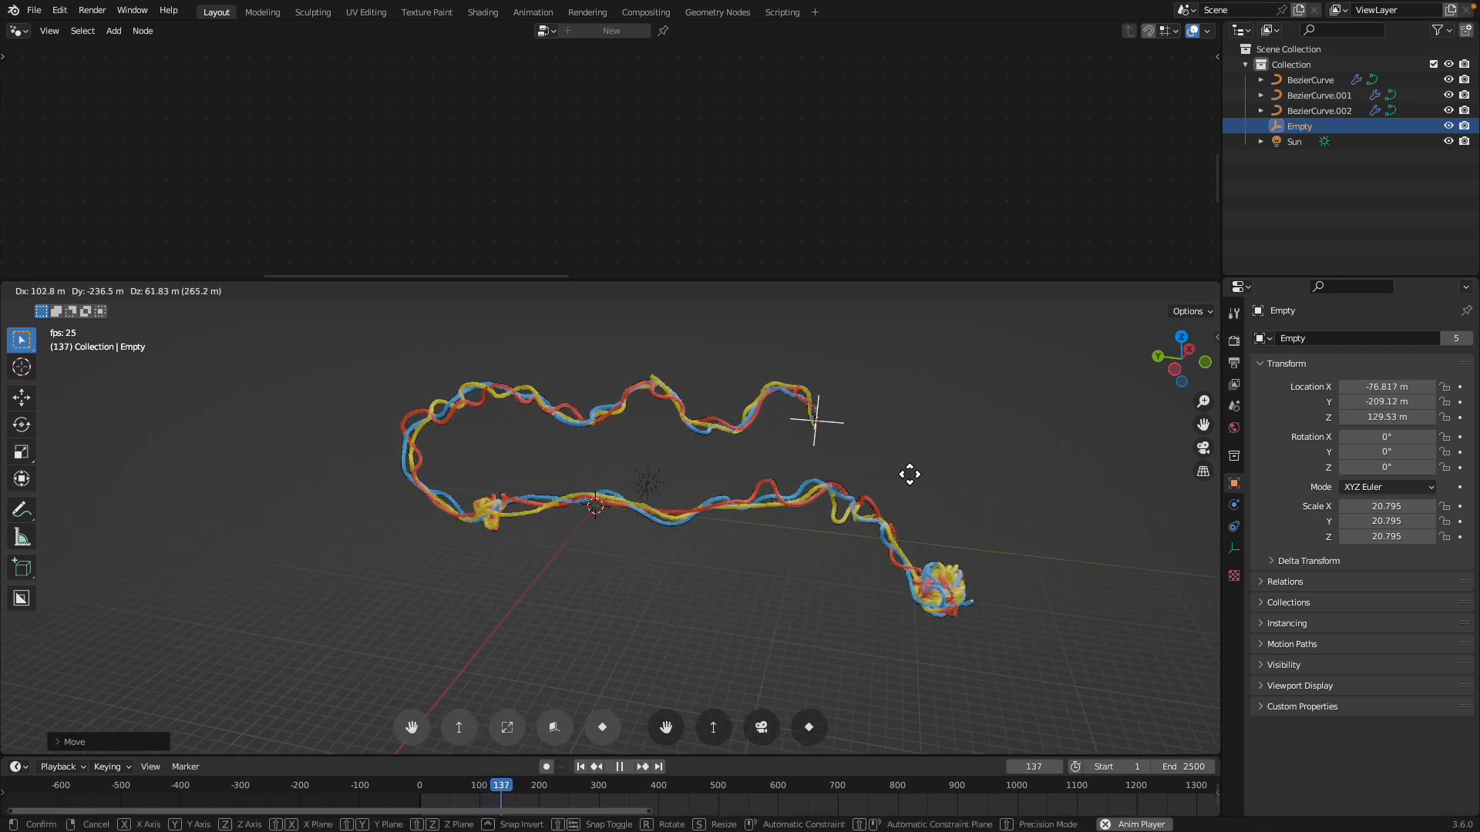
pyautogui.click(987, 468)
pyautogui.moveTo(894, 493); pyautogui.dragTo(784, 514, button='middle')
pyautogui.press('g')
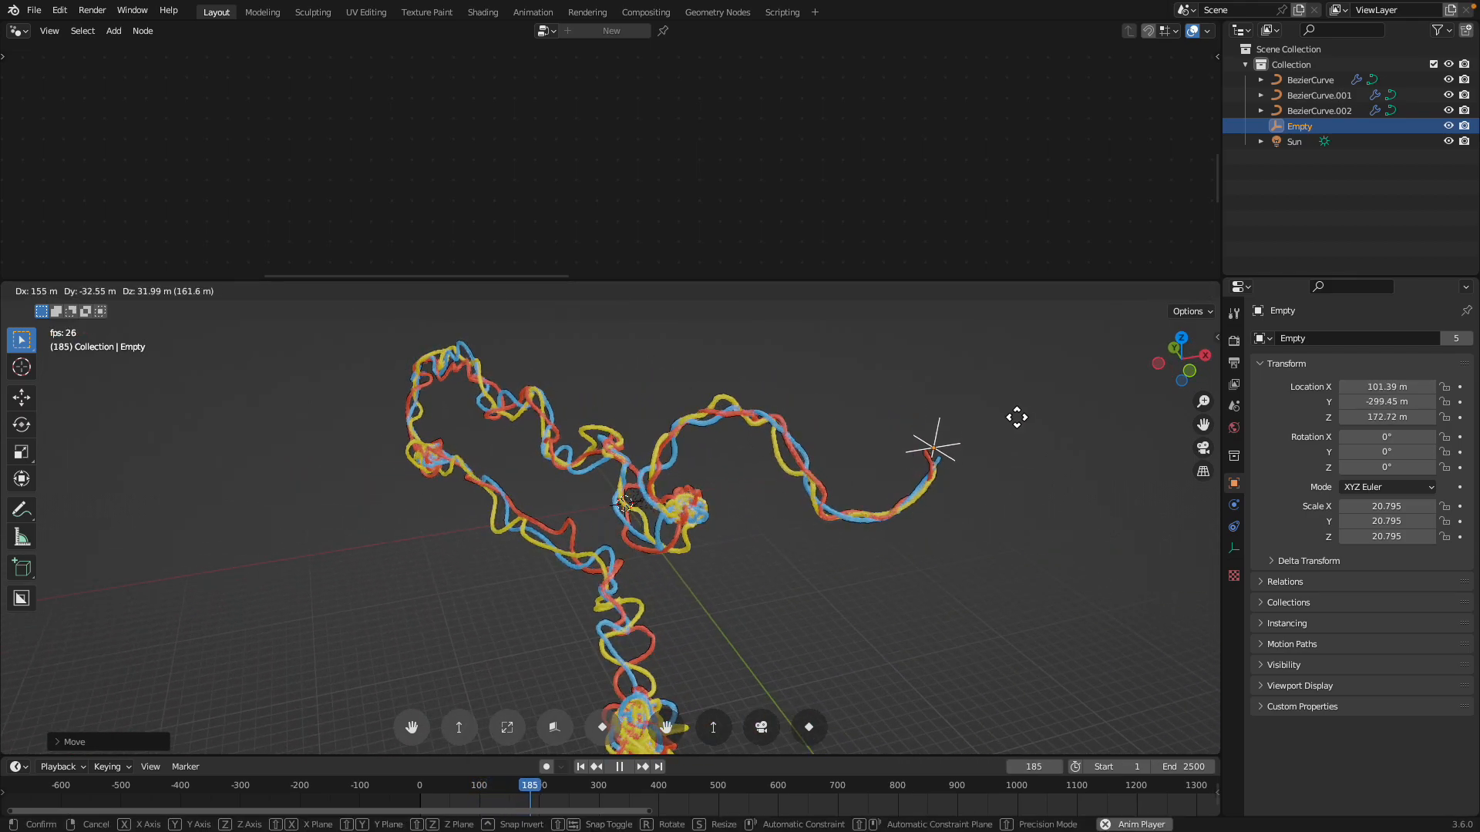
pyautogui.click(973, 580)
# - Extend the threads by moving the Empty in three stages to about X 507, Y -411, Z 213 m during playback
pyautogui.keyDown('shift'); pyautogui.moveTo(899, 597); pyautogui.dragTo(721, 593, button='middle'); pyautogui.keyUp('shift')
pyautogui.press('g')
pyautogui.click(891, 568)
pyautogui.keyDown('shift'); pyautogui.moveTo(892, 568); pyautogui.dragTo(752, 617, button='middle'); pyautogui.keyUp('shift')
pyautogui.press('g')
pyautogui.click(851, 476)
pyautogui.keyDown('shift'); pyautogui.moveTo(851, 476); pyautogui.dragTo(627, 544, button='middle'); pyautogui.keyUp('shift')
pyautogui.press('g')
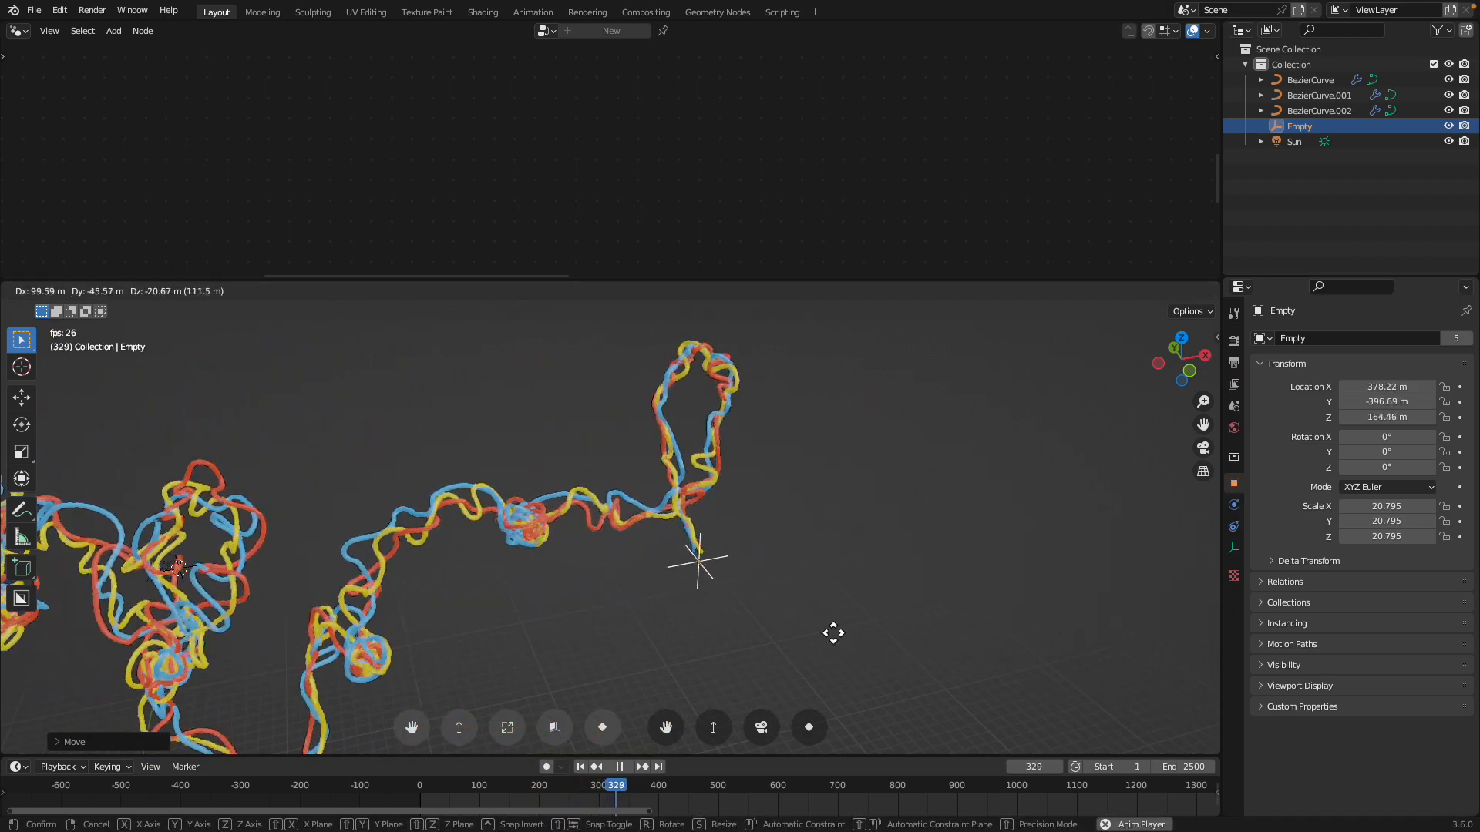
pyautogui.click(1028, 526)
# - Swing the Empty through a large round loop during playback and bring it back below the existing threads
pyautogui.keyDown('shift'); pyautogui.moveTo(1029, 526); pyautogui.dragTo(730, 499, button='middle'); pyautogui.keyUp('shift')
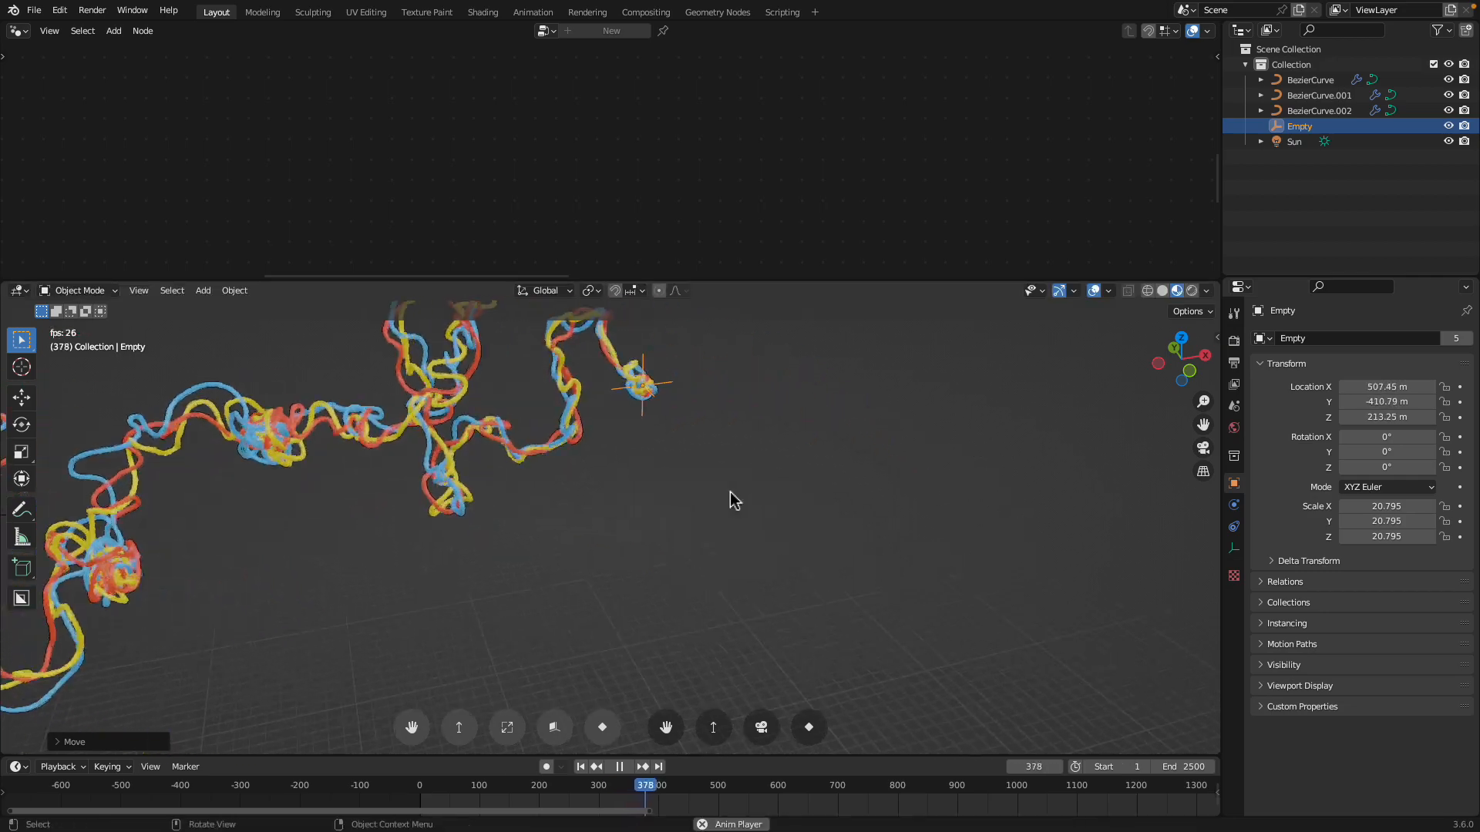
pyautogui.press('g')
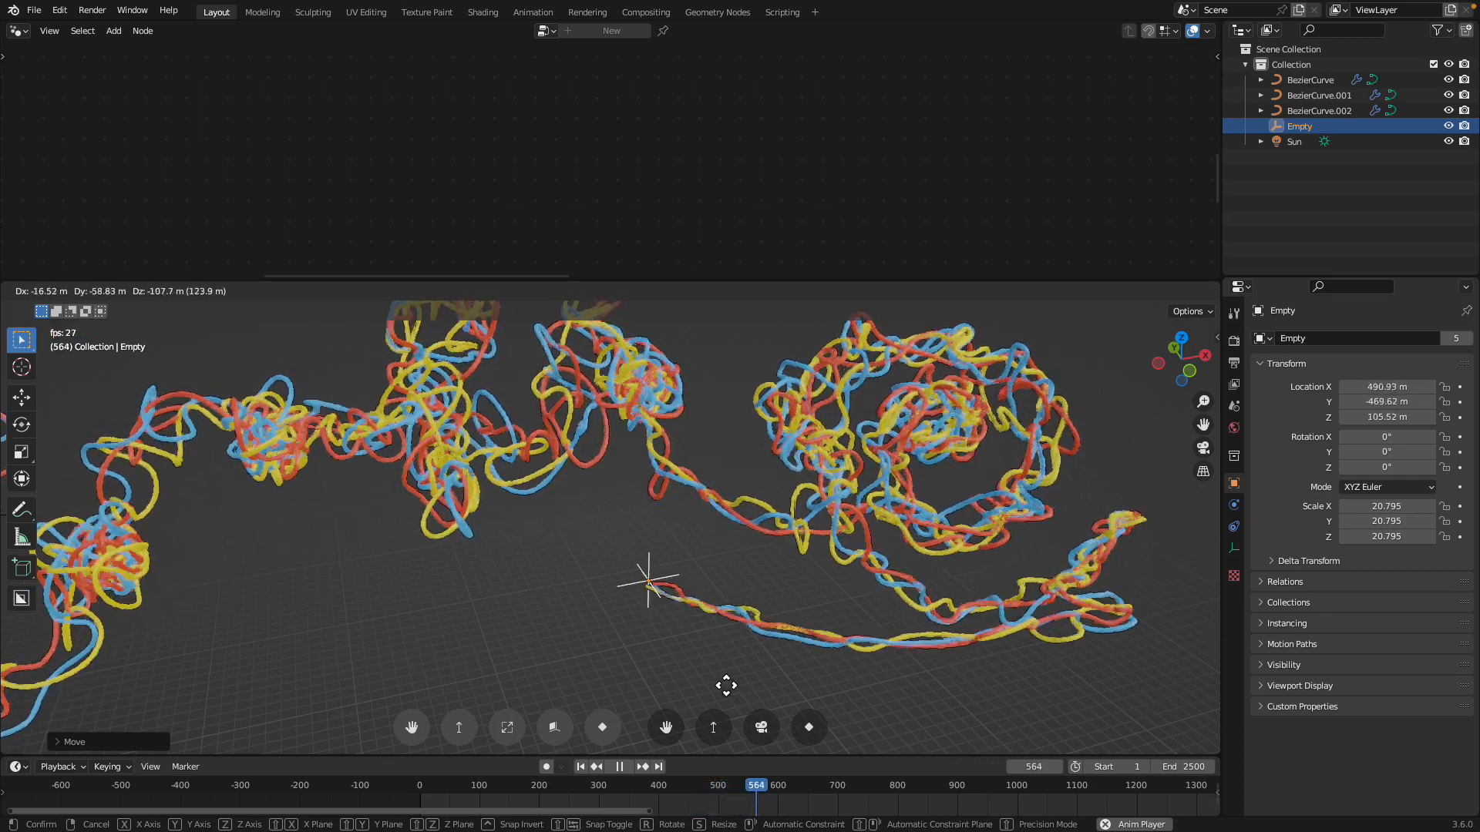
pyautogui.click(723, 641)
# - Move the Empty in two stages away from the loop to about X 255, Y -79, Z 96 m during playback
pyautogui.moveTo(723, 642); pyautogui.dragTo(837, 618, button='middle')
pyautogui.press('g')
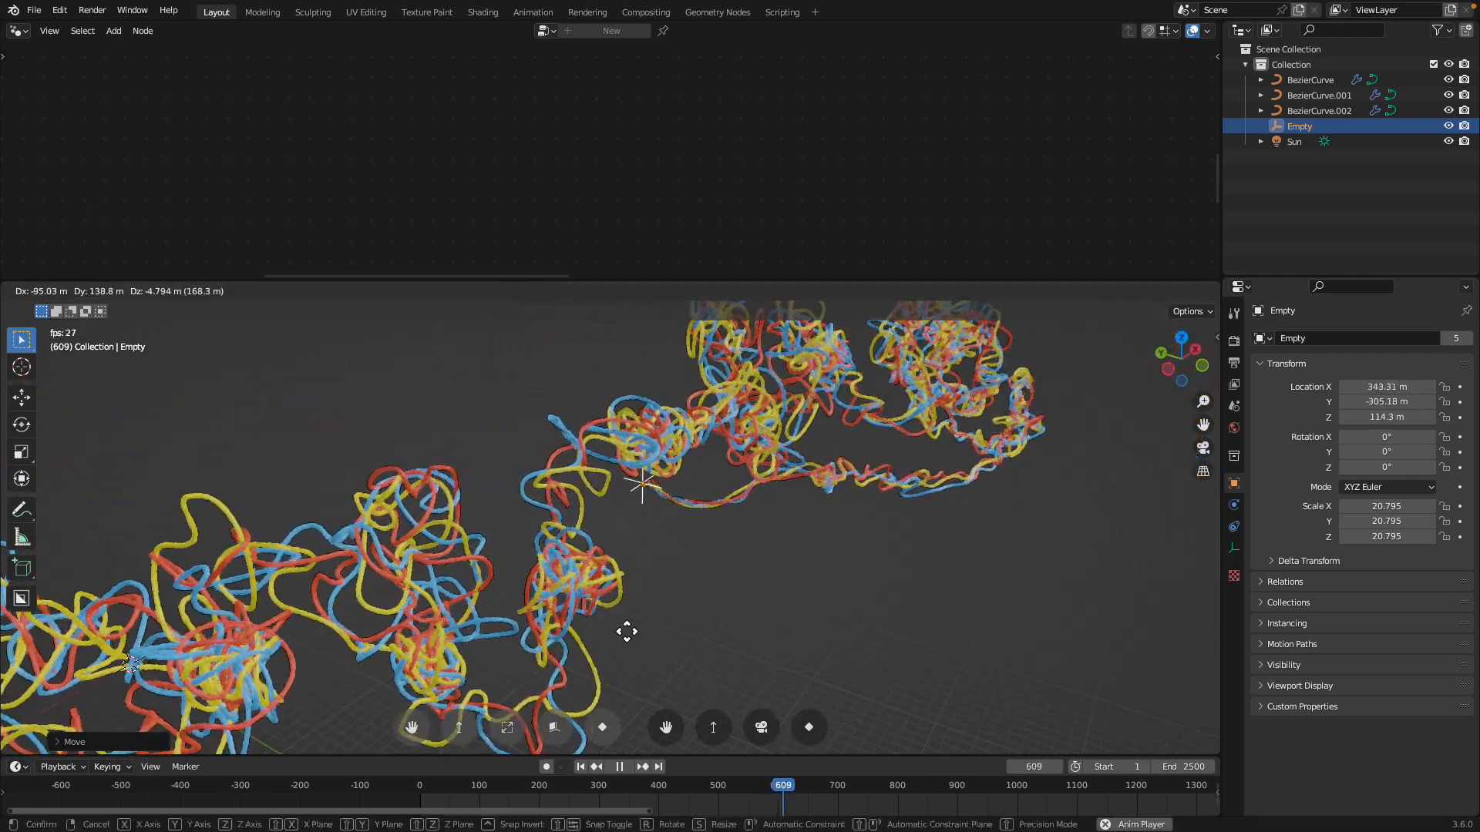
pyautogui.click(606, 631)
pyautogui.moveTo(606, 630); pyautogui.dragTo(675, 600, button='middle')
pyautogui.press('g')
pyautogui.click(427, 641)
# - Guide the Empty through several smaller loops during playback, ending at about X 196, Y 17, Z 56 m
pyautogui.keyDown('shift'); pyautogui.moveTo(427, 641); pyautogui.dragTo(616, 603, button='middle'); pyautogui.keyUp('shift')
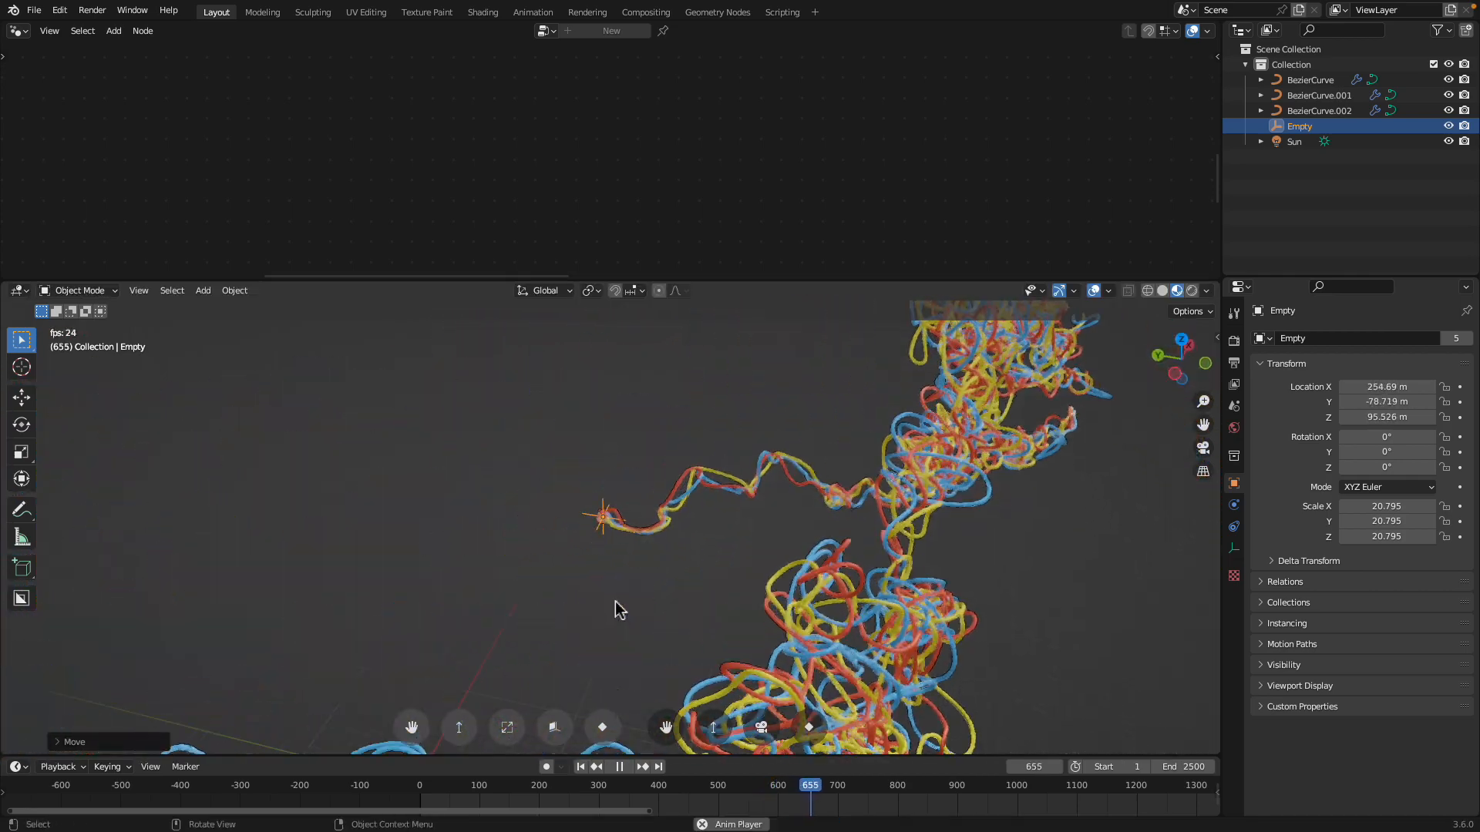
pyautogui.press('g')
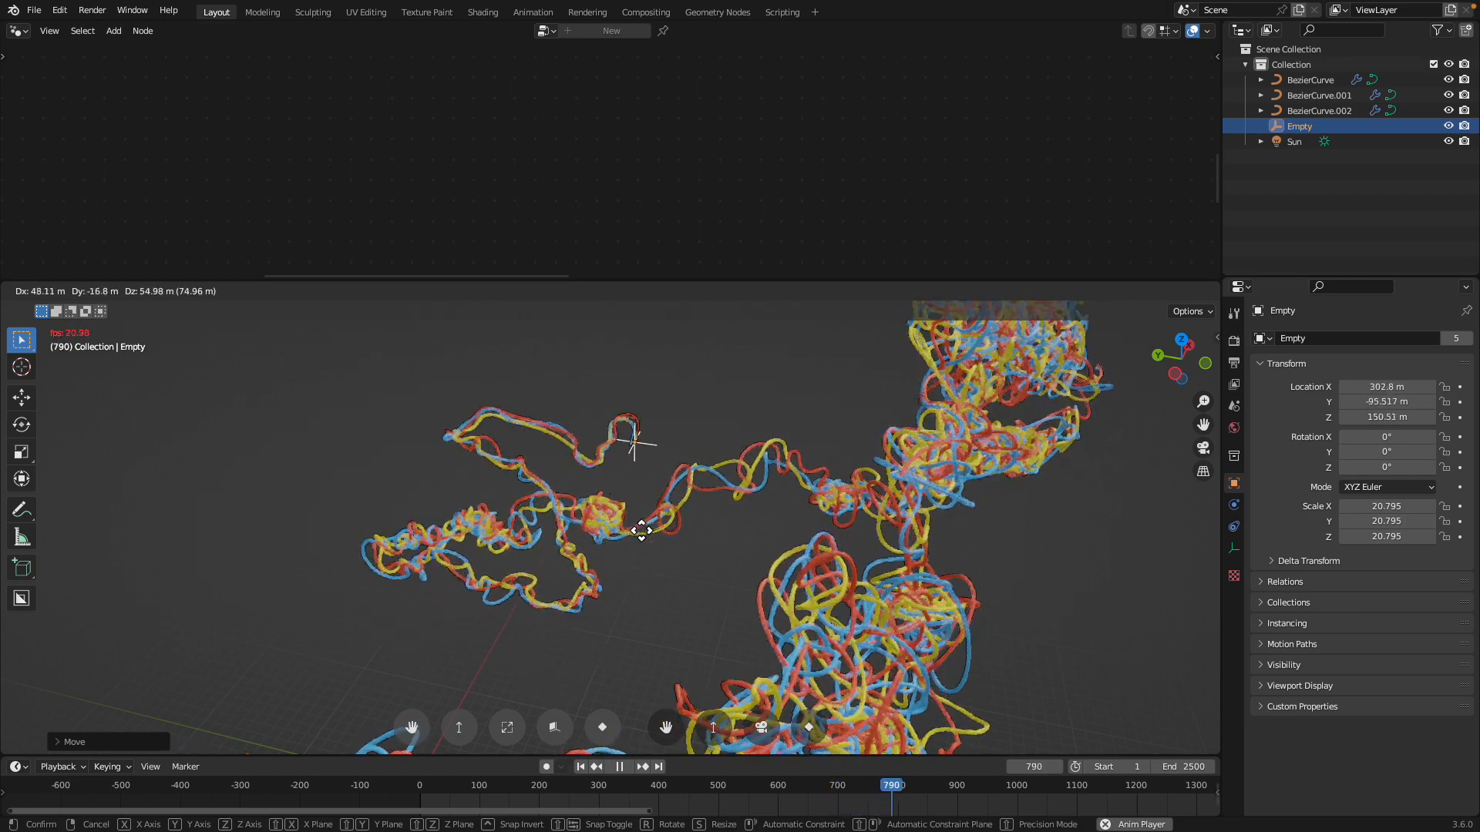
pyautogui.click(544, 659)
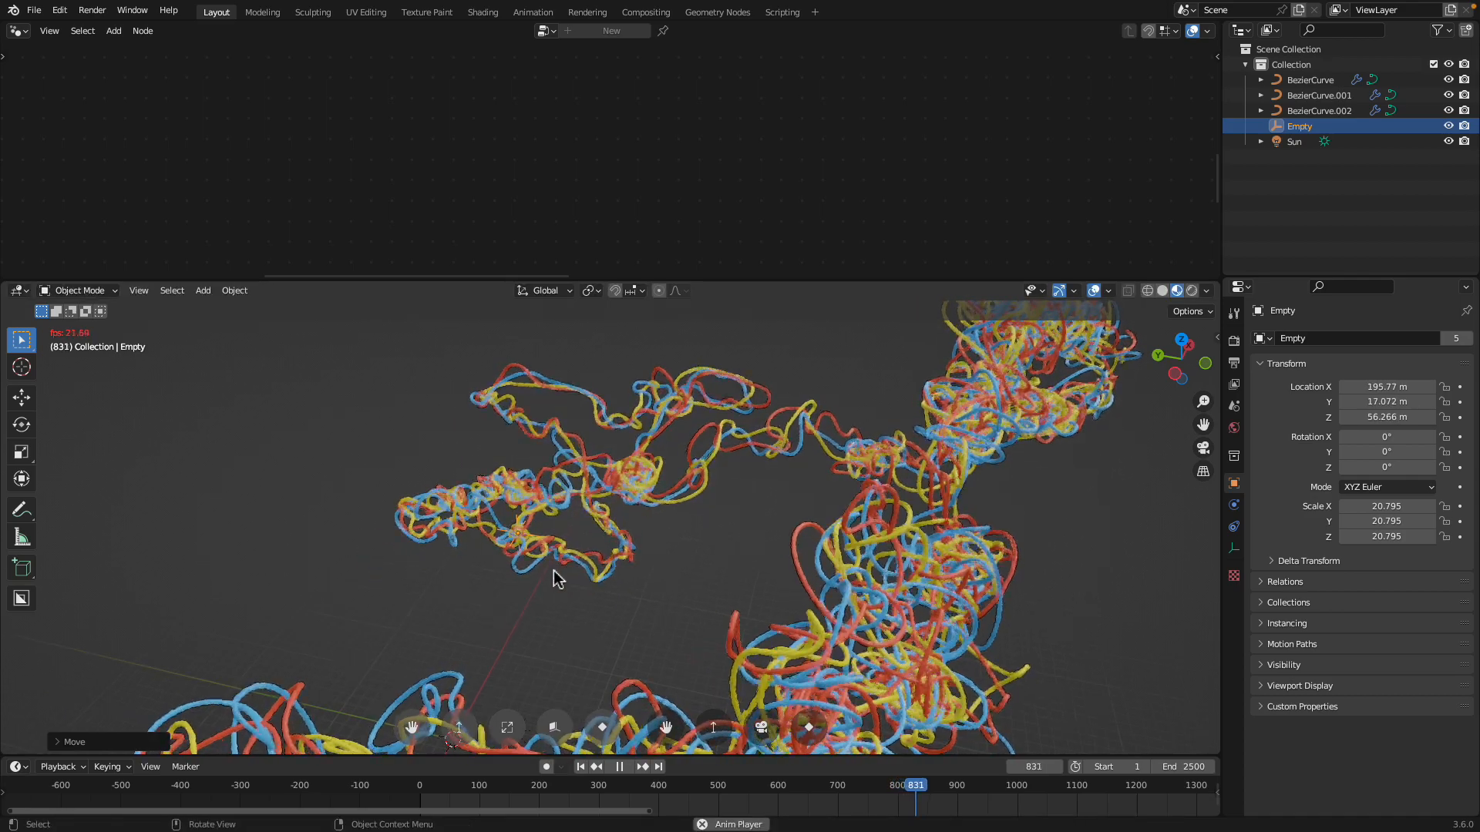
# - Move the Empty to about X 243, Y -179, Z 43 m and stop playback
pyautogui.press('g')
pyautogui.click(821, 611)
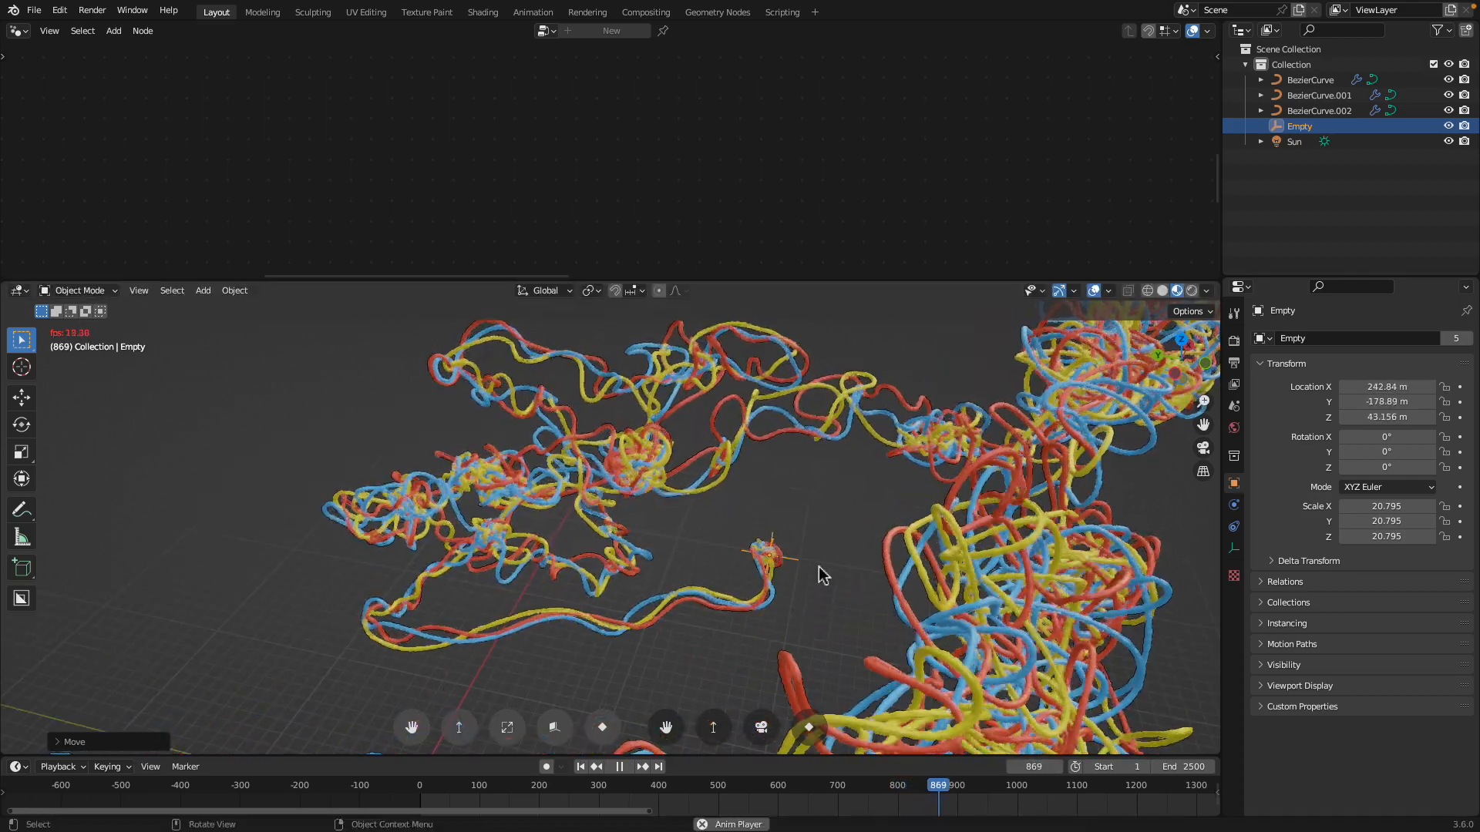
pyautogui.press('space')
# - Select the red BezierCurve.001 thread and inspect its whole Make The Curve Solid node tree in an enlarged node editor
pyautogui.moveTo(738, 558); pyautogui.dragTo(773, 583, button='middle')
pyautogui.click(769, 462)
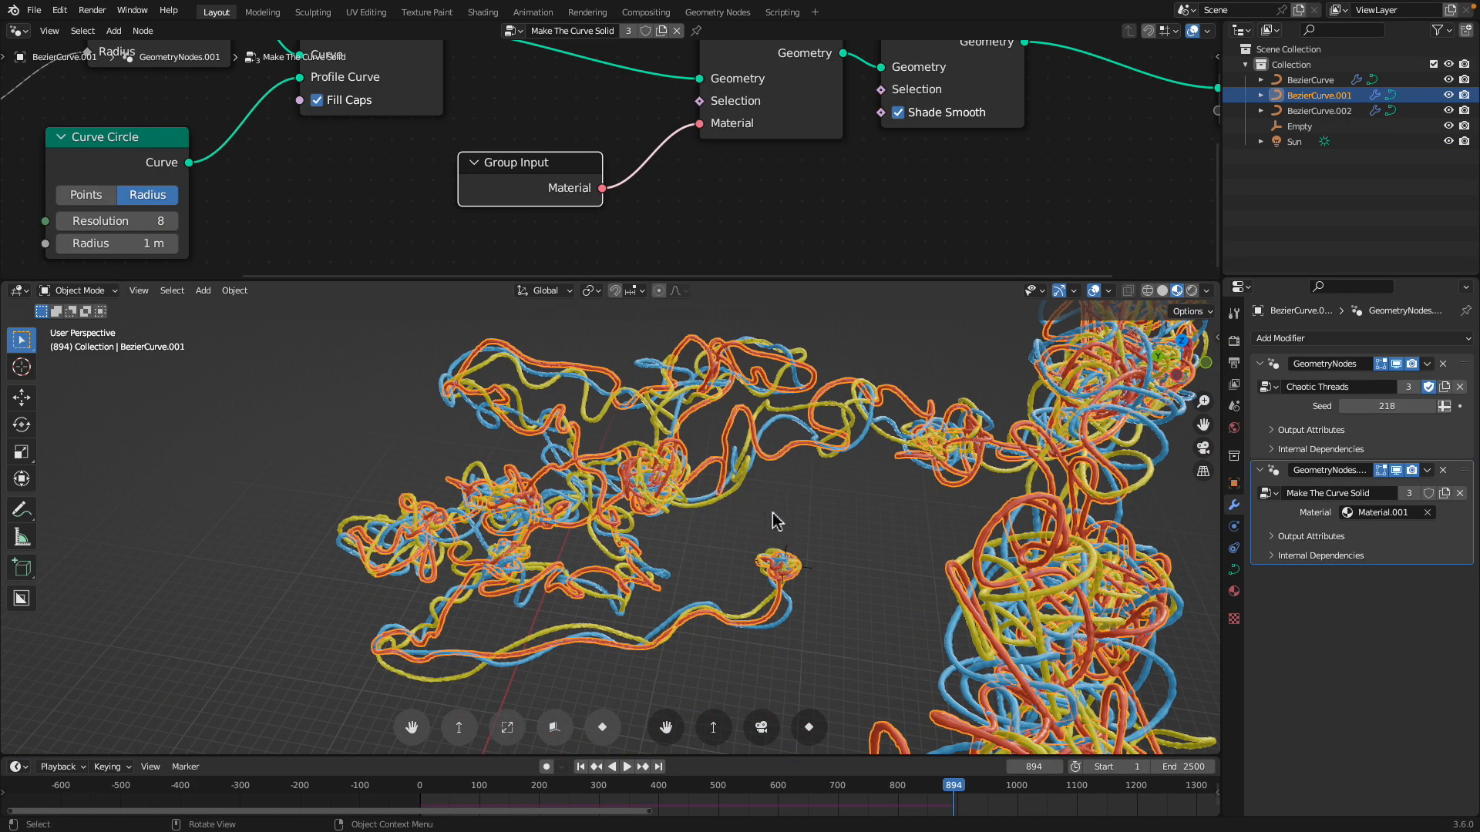
pyautogui.moveTo(775, 522); pyautogui.dragTo(797, 505, button='middle')
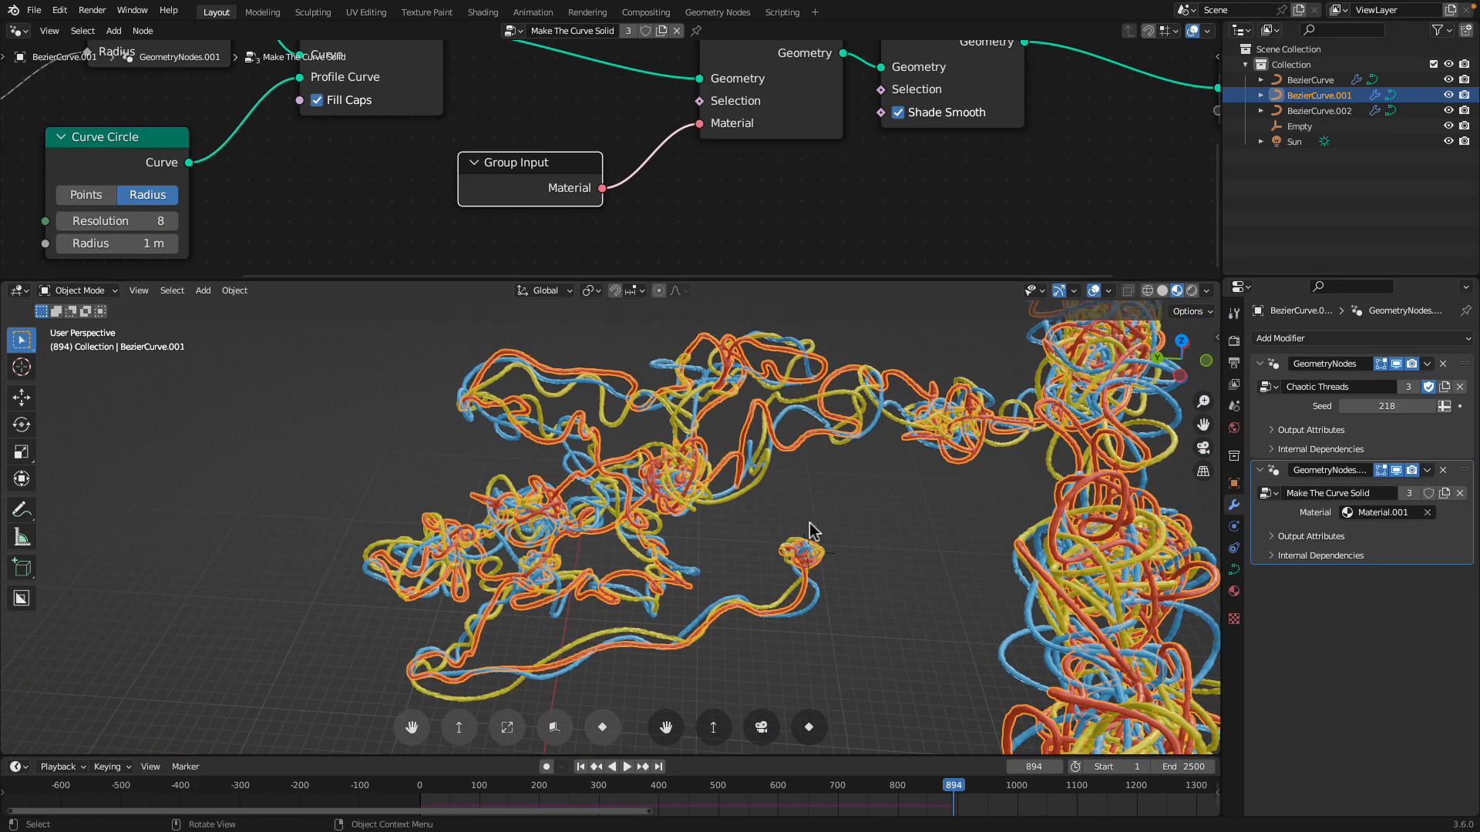
pyautogui.moveTo(808, 287); pyautogui.dragTo(801, 507)
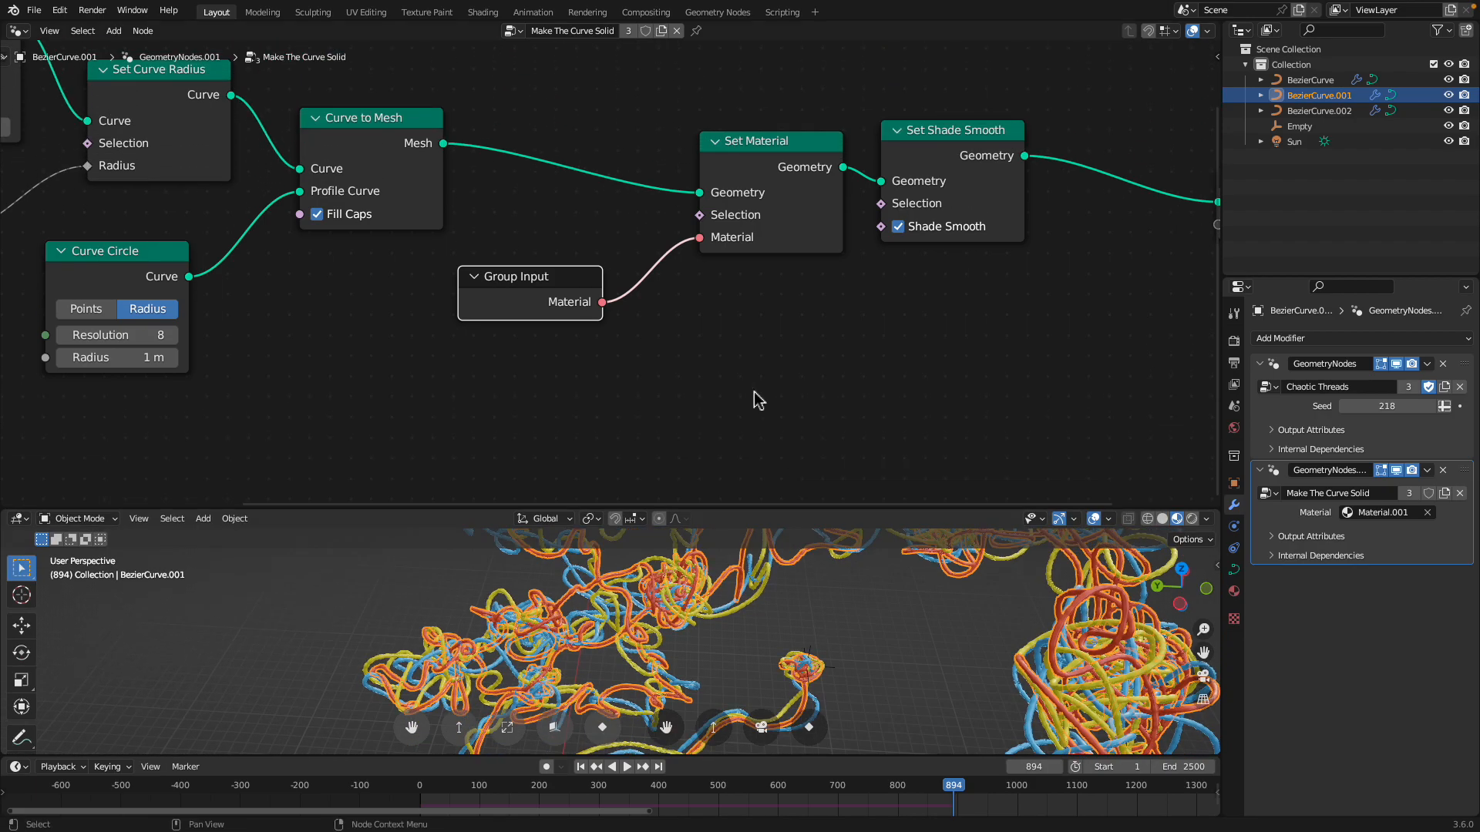
pyautogui.scroll(-4, 756, 400)
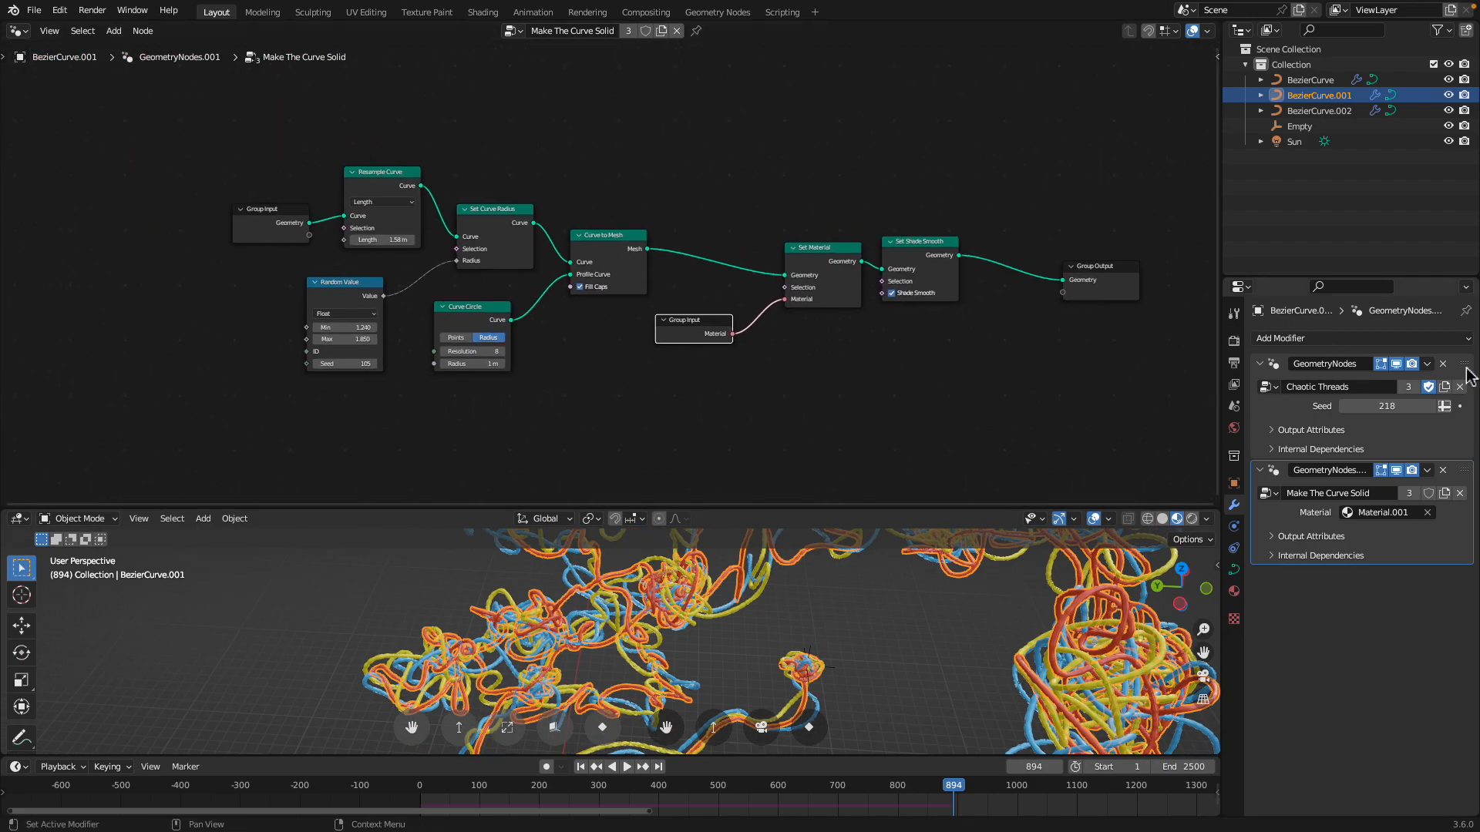
# - Display BezierCurve.001's Chaotic Threads node tree and examine its nodes from the seed input through the simulation zone
pyautogui.click(1469, 376)
pyautogui.scroll(-3, 723, 308)
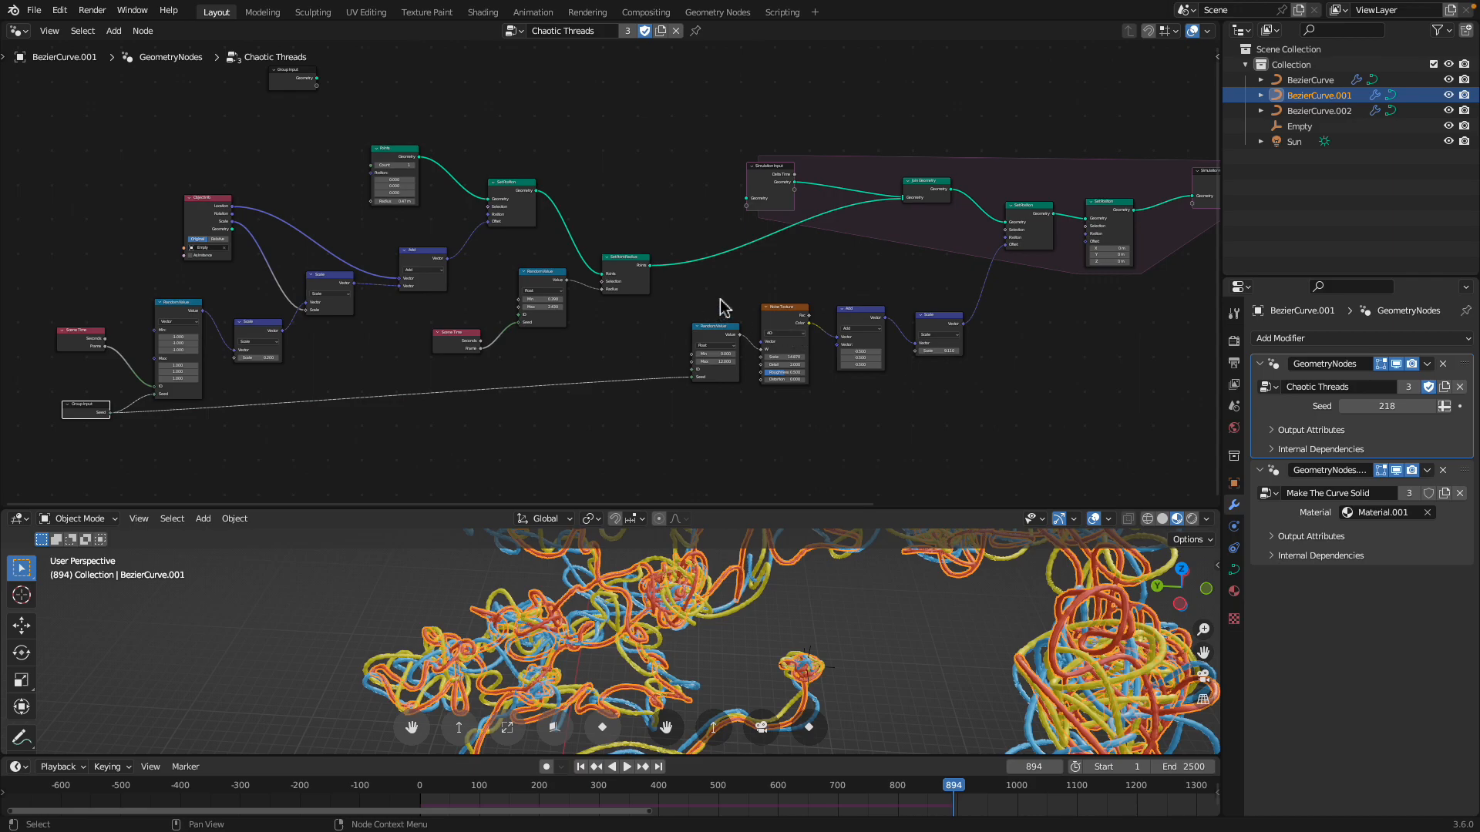
pyautogui.scroll(-2, 722, 309)
pyautogui.moveTo(575, 215); pyautogui.dragTo(546, 220, button='middle')
pyautogui.moveTo(847, 292); pyautogui.dragTo(780, 300, button='middle')
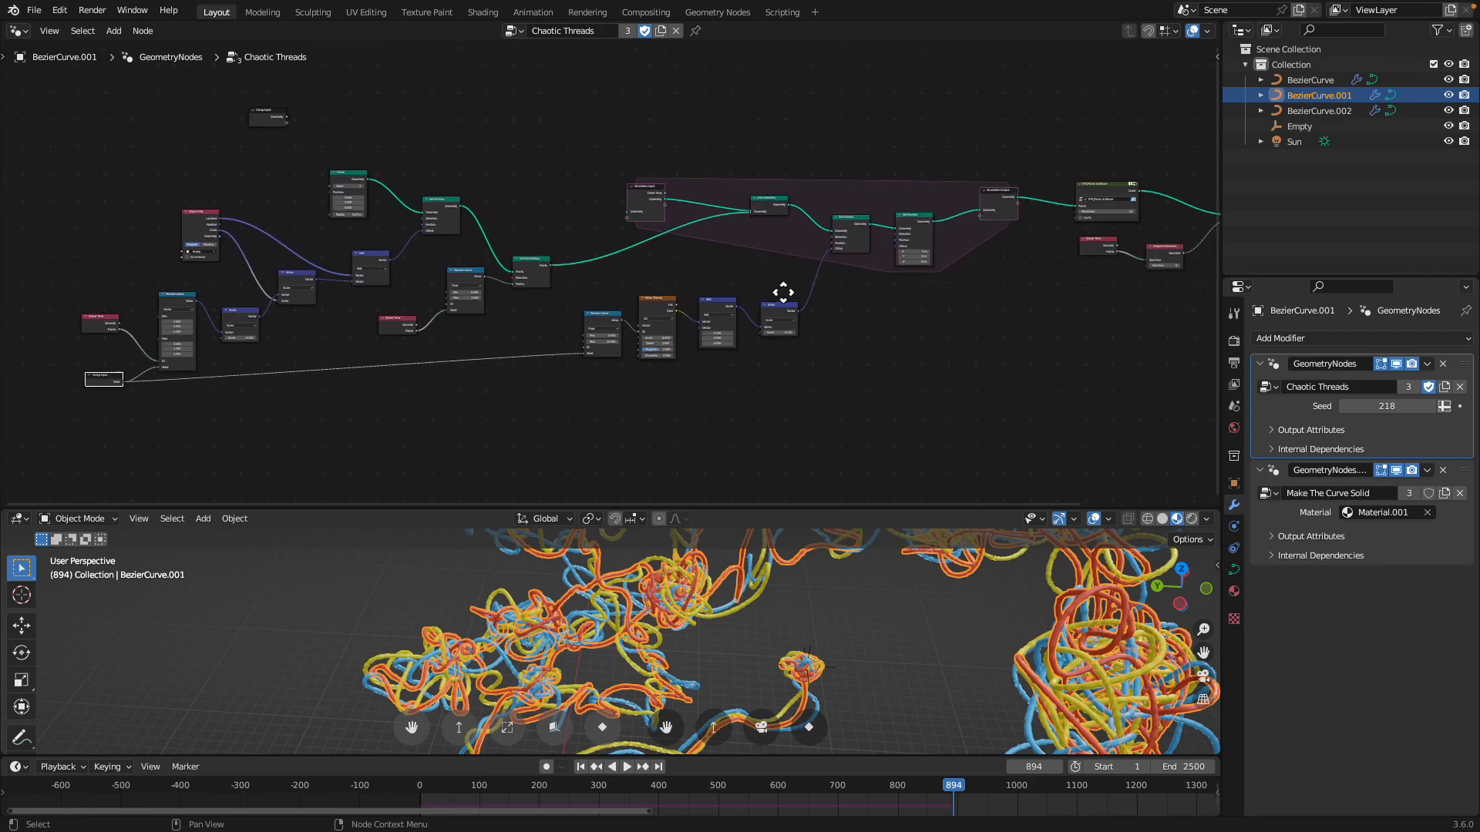
pyautogui.moveTo(903, 260); pyautogui.dragTo(884, 276, button='middle')
pyautogui.scroll(2, 881, 260)
pyautogui.moveTo(838, 375); pyautogui.dragTo(877, 321, button='middle')
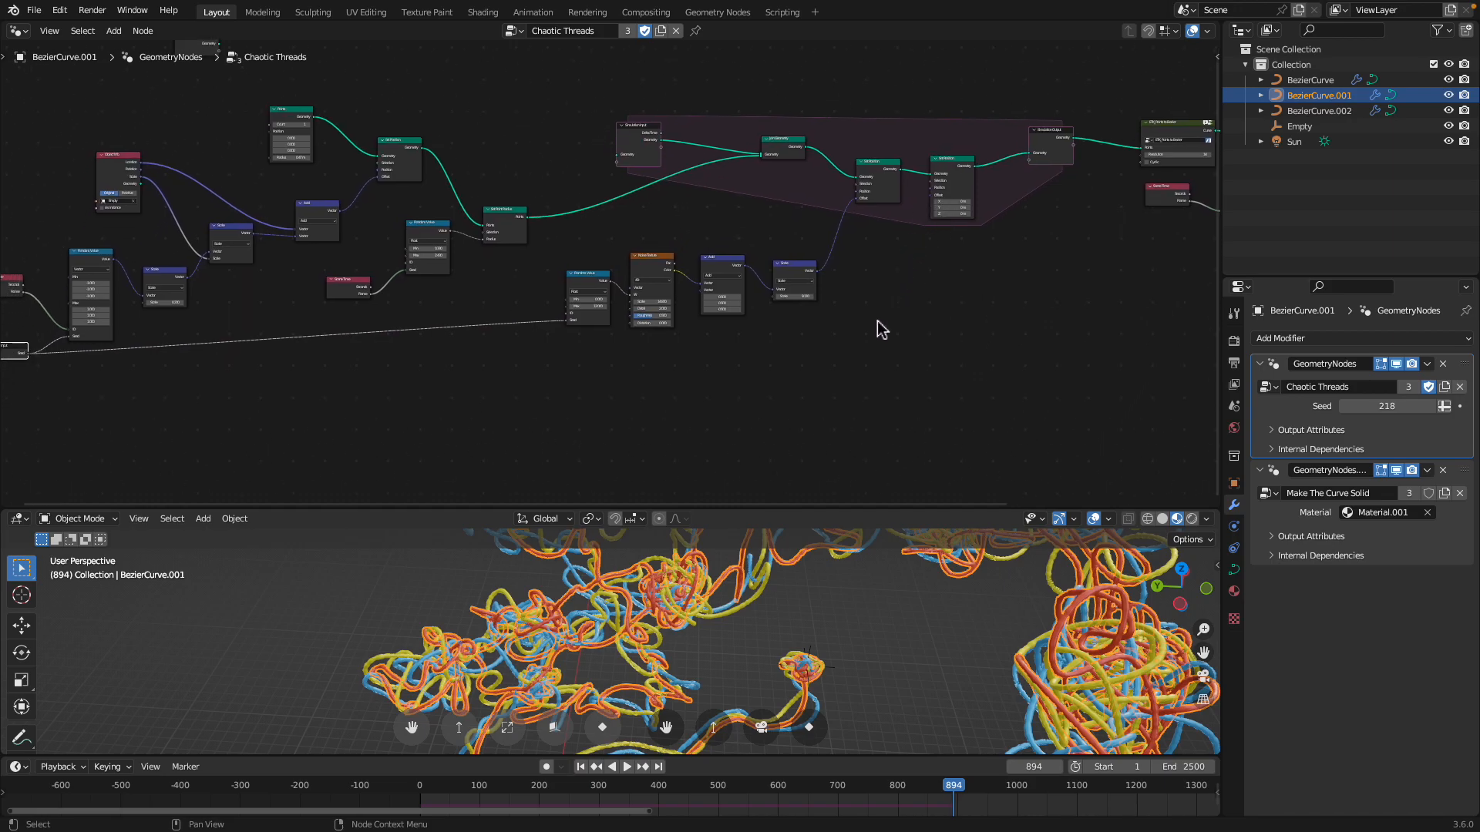
# - Enlarge the 3D viewport, select the Empty, resume playback and trail it in loops past the dense thread column
pyautogui.moveTo(884, 513); pyautogui.dragTo(878, 377)
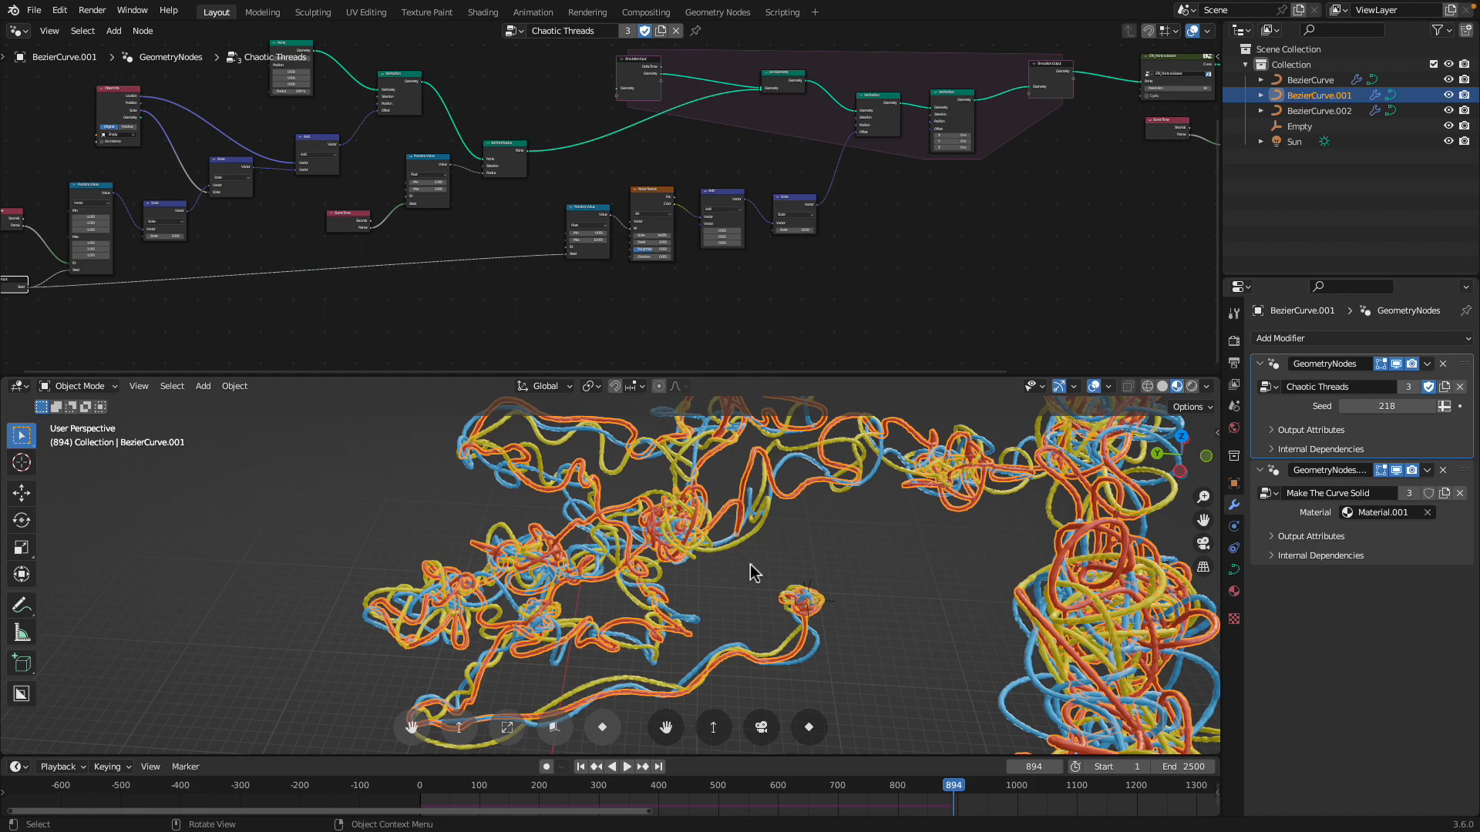
pyautogui.scroll(2, 783, 571)
pyautogui.click(873, 594)
pyautogui.keyDown('shift'); pyautogui.moveTo(874, 594); pyautogui.dragTo(740, 574, button='middle'); pyautogui.keyUp('shift')
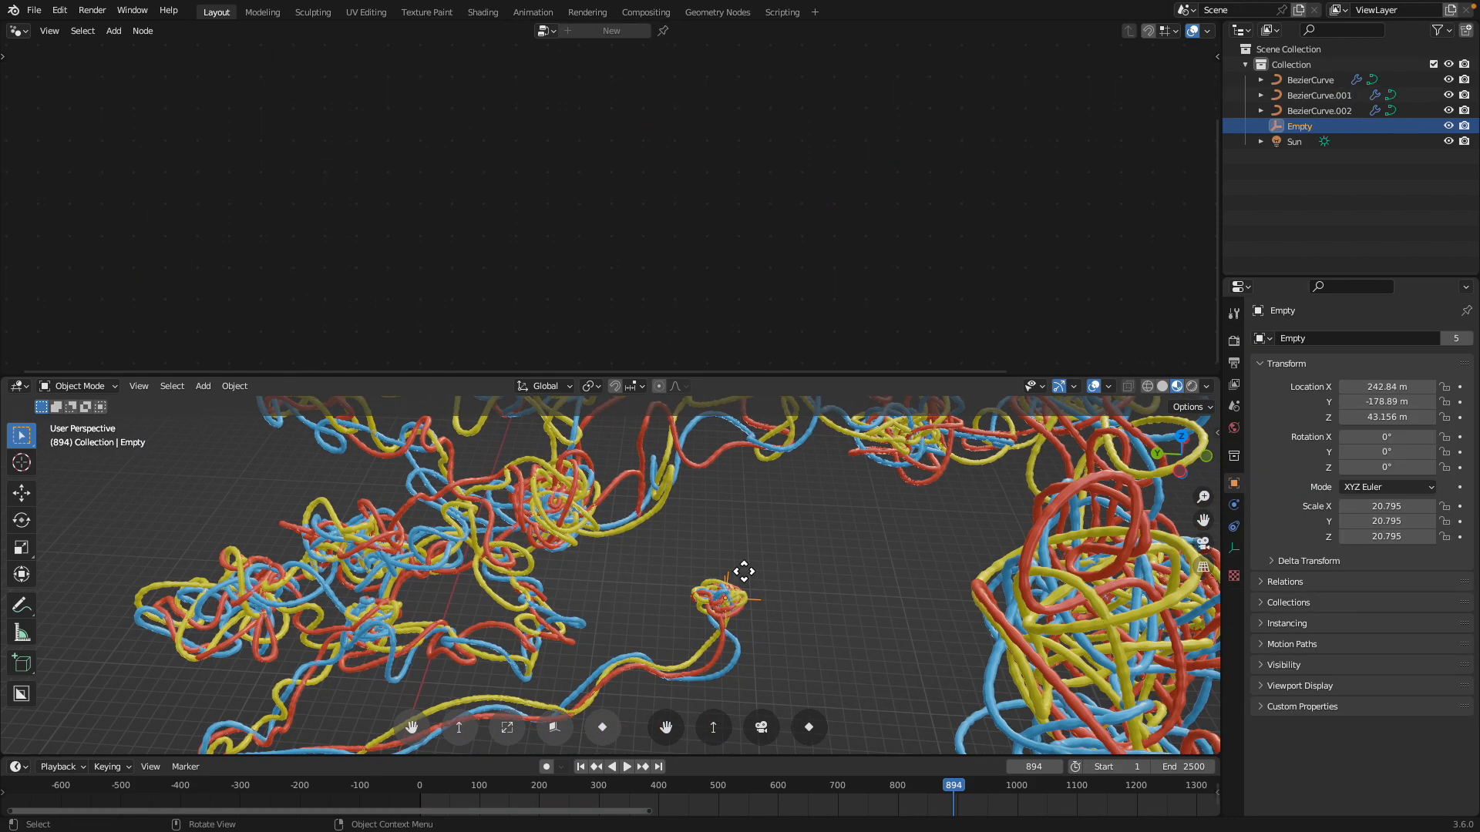
pyautogui.press('space')
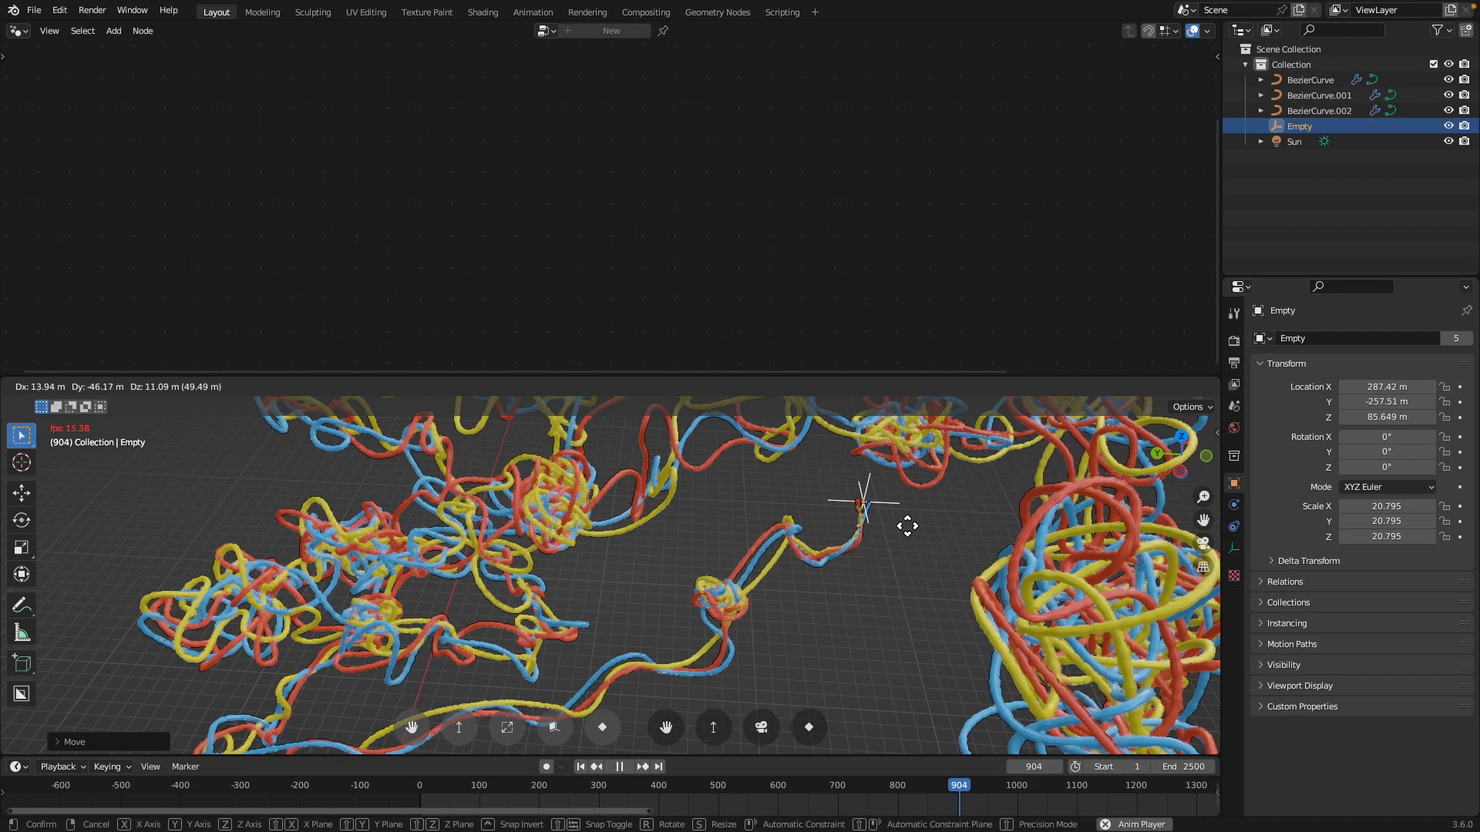
pyautogui.press('g')
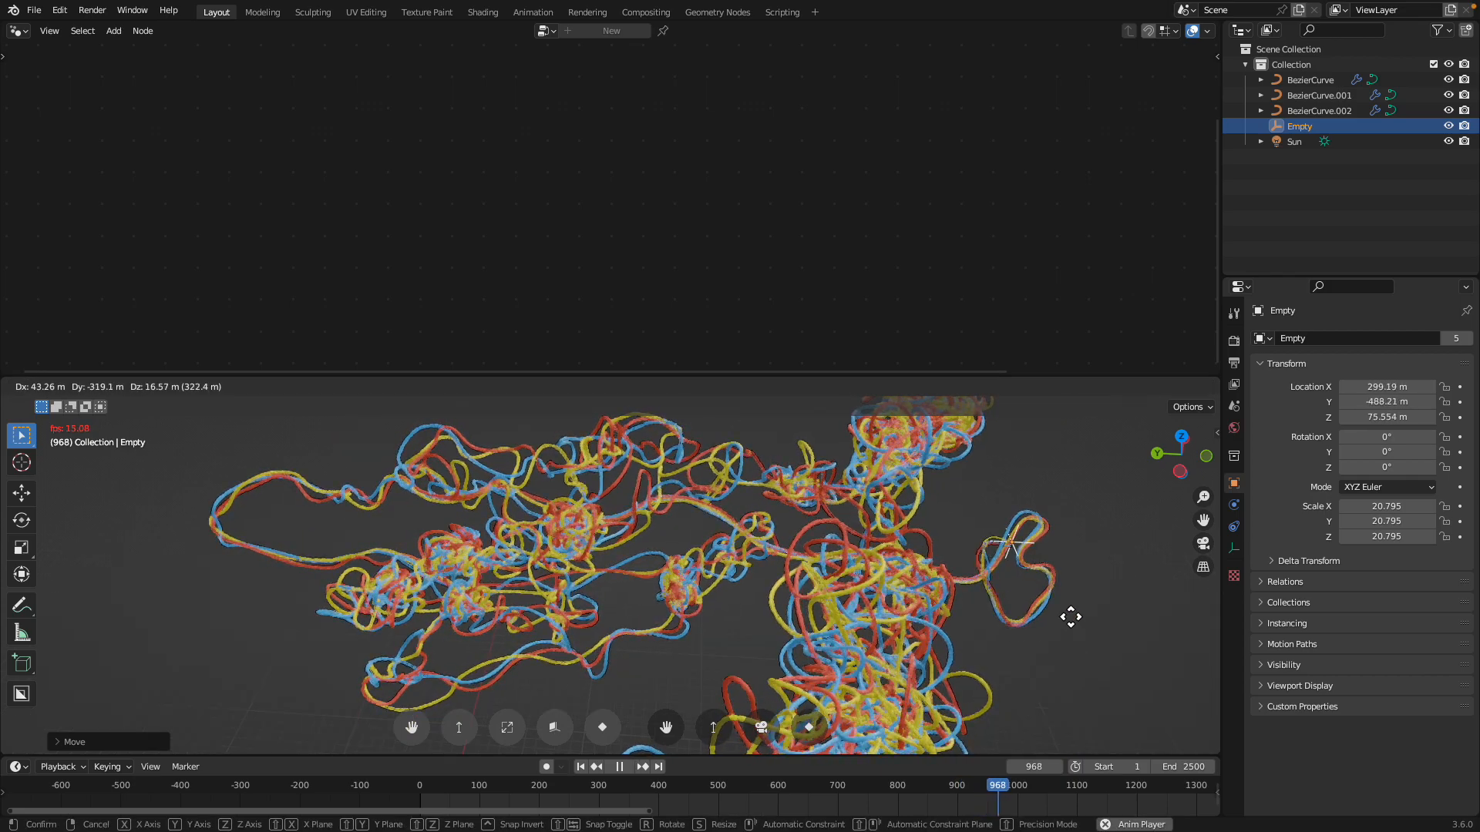
pyautogui.click(913, 620)
# - Move the Empty to about X 323, Y -564, Z 94 m, stop playback at frame 1022 and view the threads from another angle
pyautogui.press('g')
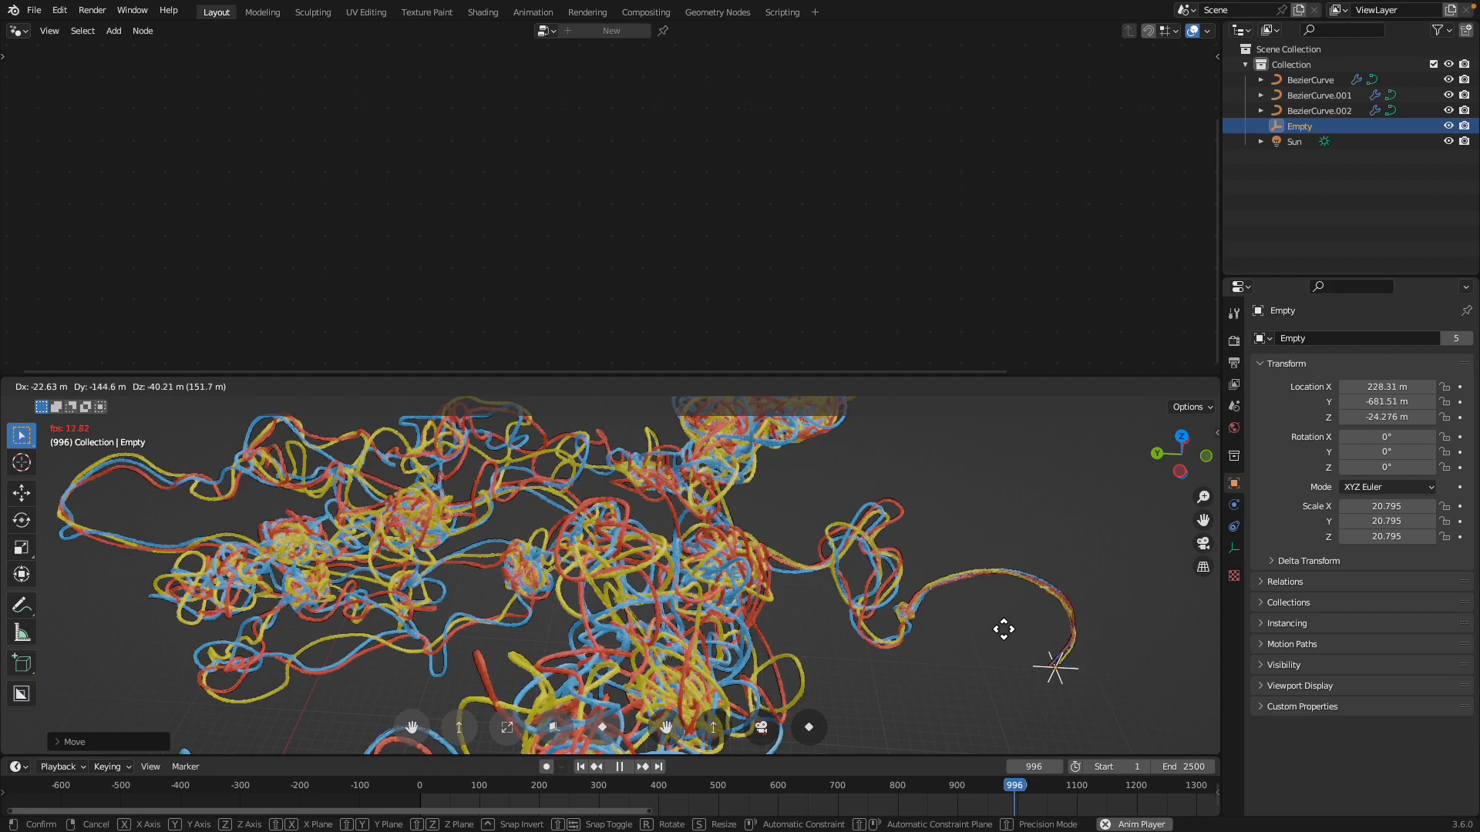
pyautogui.click(896, 447)
pyautogui.press('space')
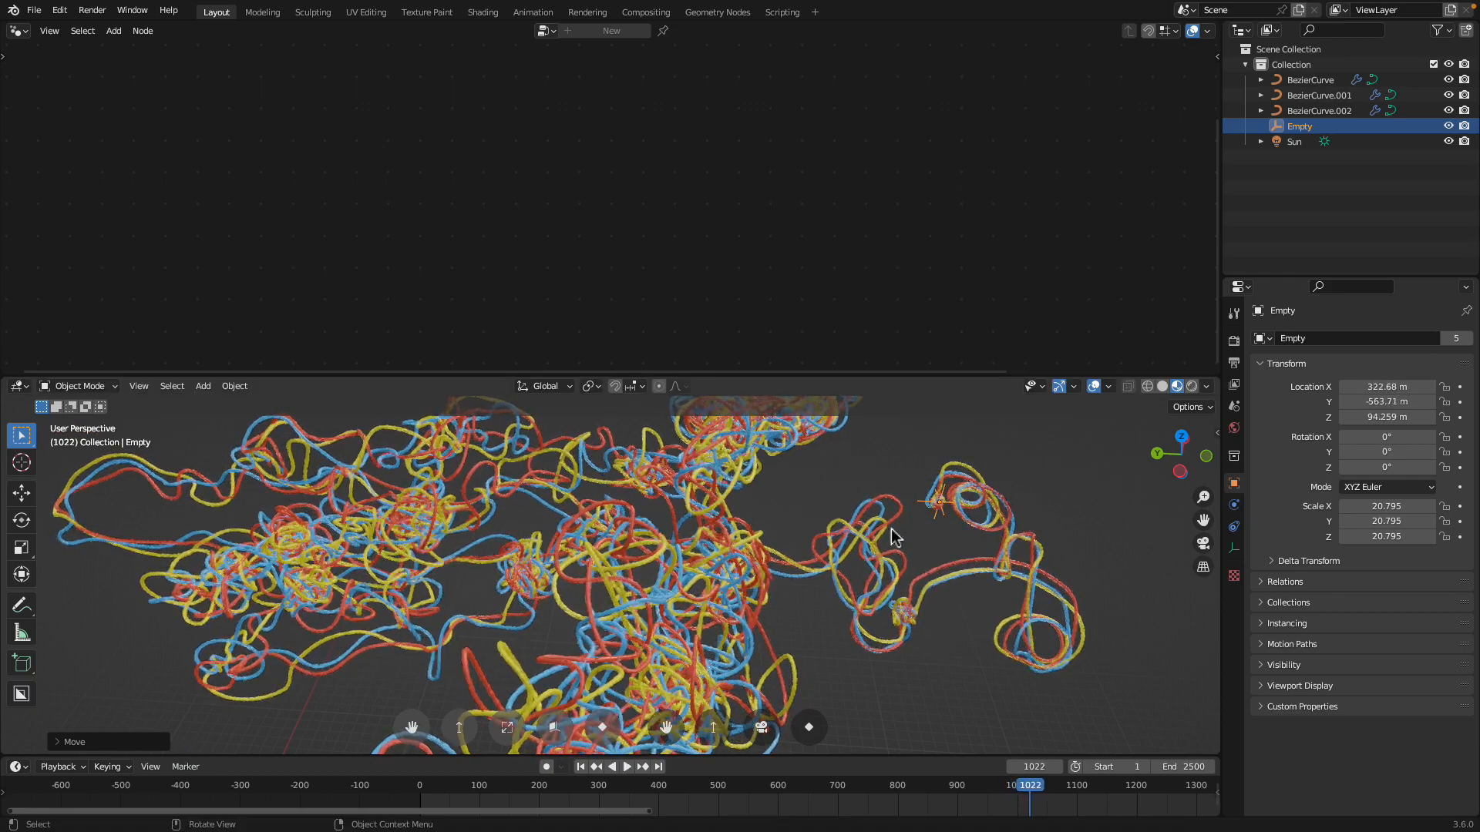
pyautogui.moveTo(892, 535); pyautogui.dragTo(780, 539, button='middle')
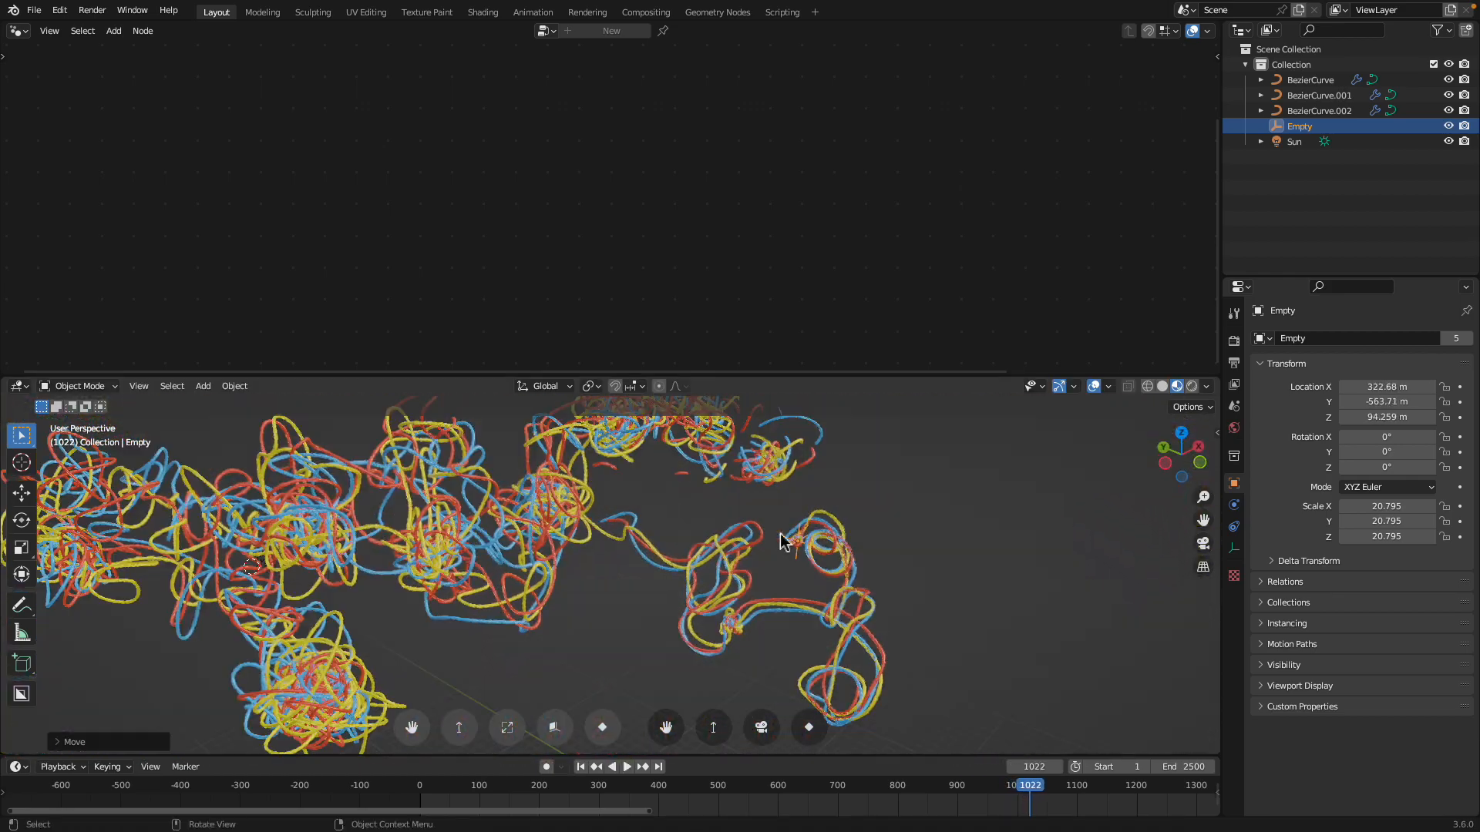
# - Restart the simulation from frame 1, trail the Empty in loops to about X 167, Y -475, Z -16 m, and stop playback at frame 167
pyautogui.click(596, 767)
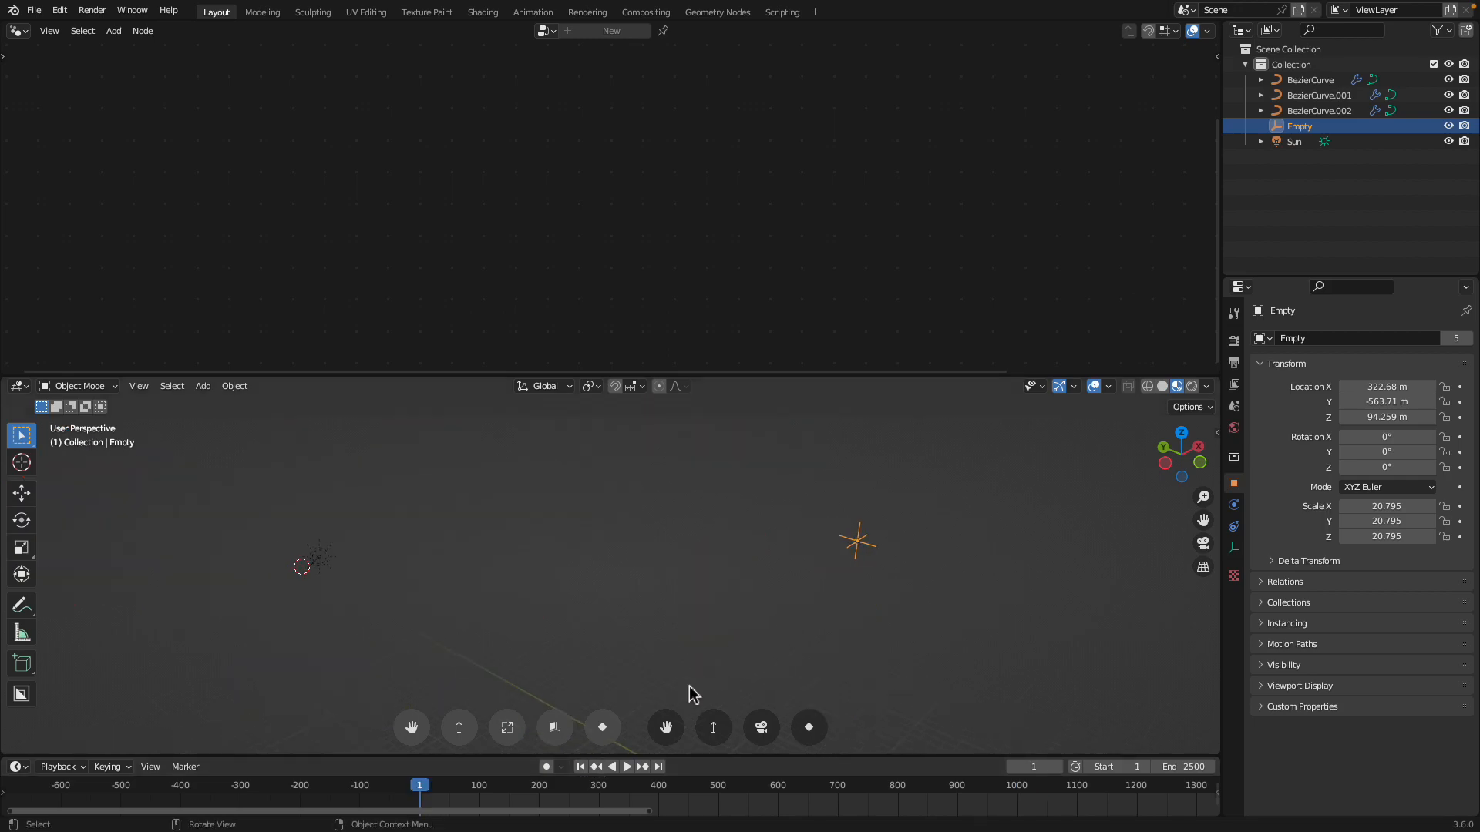
pyautogui.click(627, 767)
pyautogui.press('g')
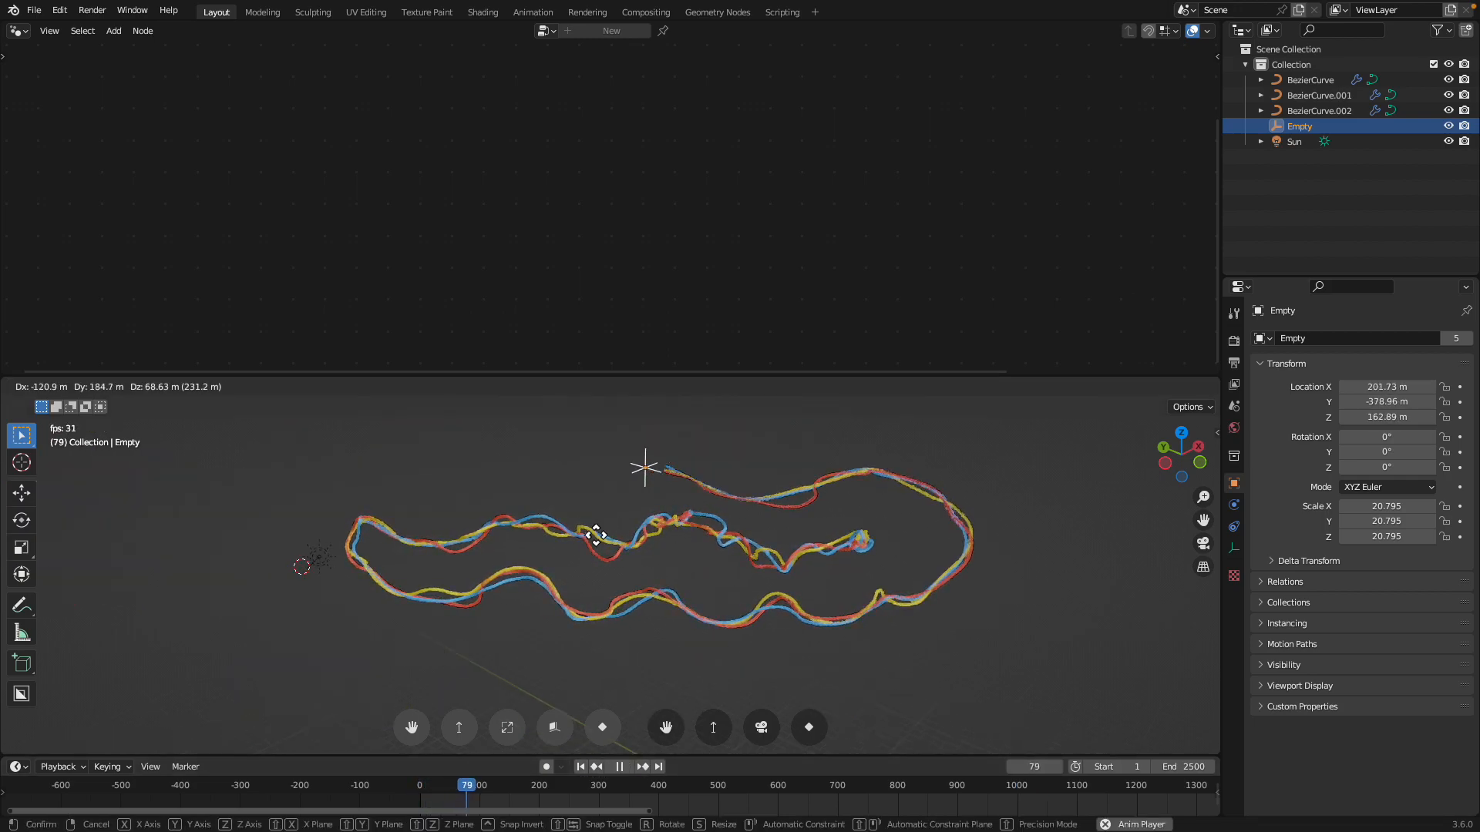
pyautogui.click(714, 728)
pyautogui.keyDown('ctrl'); pyautogui.moveTo(694, 679); pyautogui.dragTo(592, 502, button='middle'); pyautogui.keyUp('ctrl')
pyautogui.press('space')
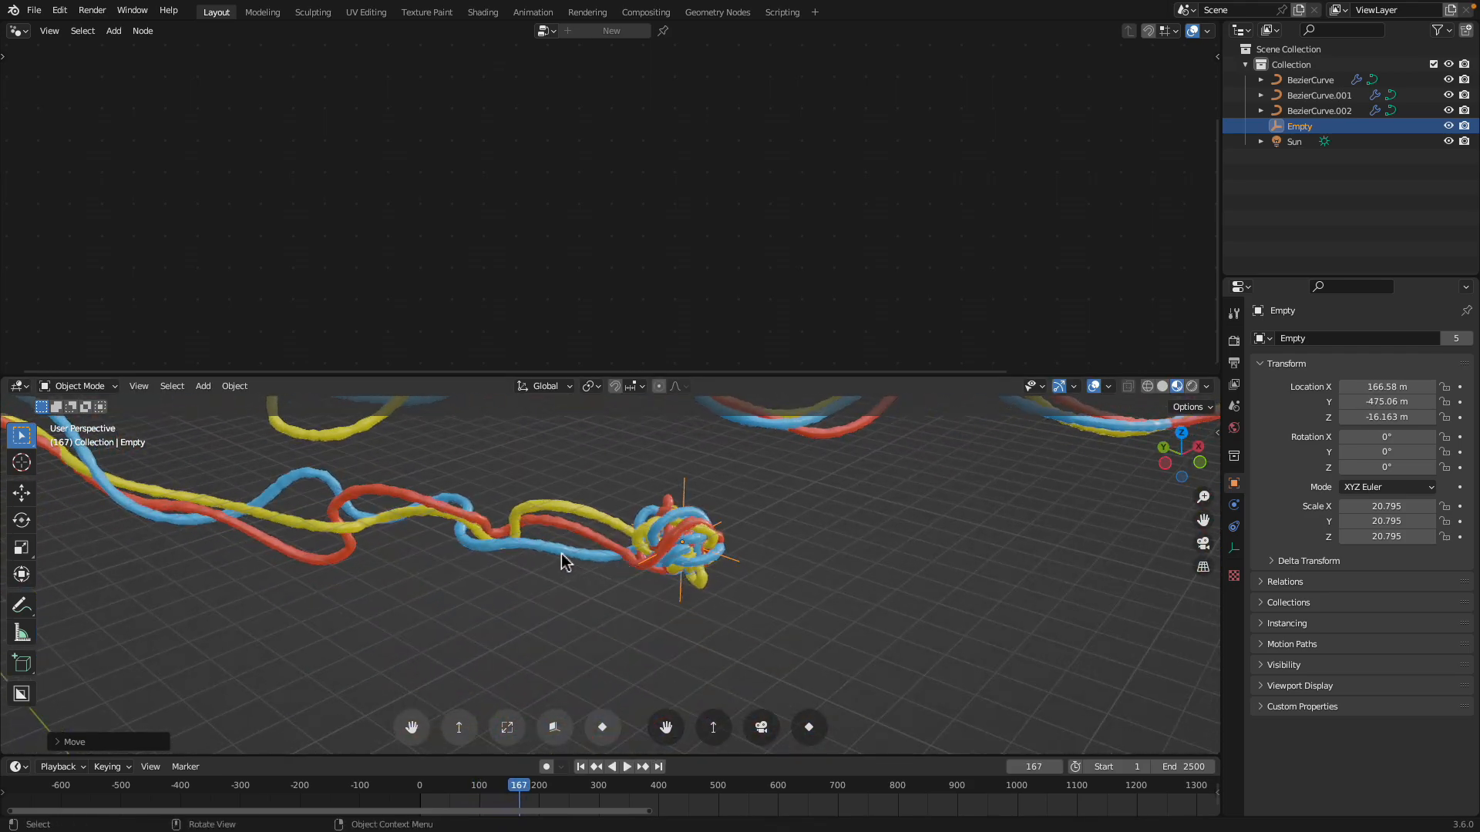
# - Select all three BezierCurve threads to view their node setup and modifiers, and reselect the Empty at the thread ends
pyautogui.click(1302, 95)
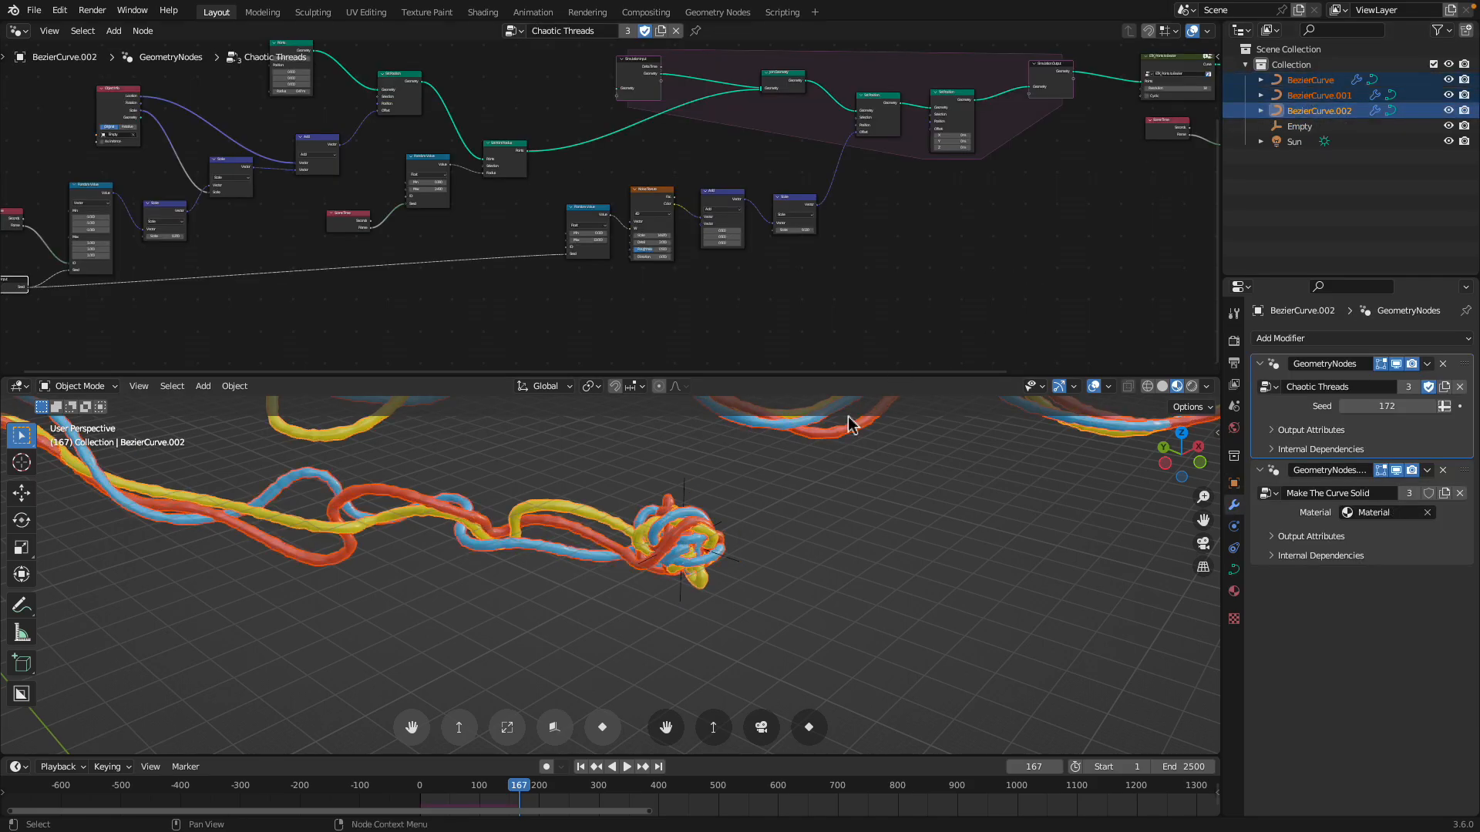
pyautogui.moveTo(860, 411); pyautogui.dragTo(742, 507, button='middle')
pyautogui.click(694, 553)
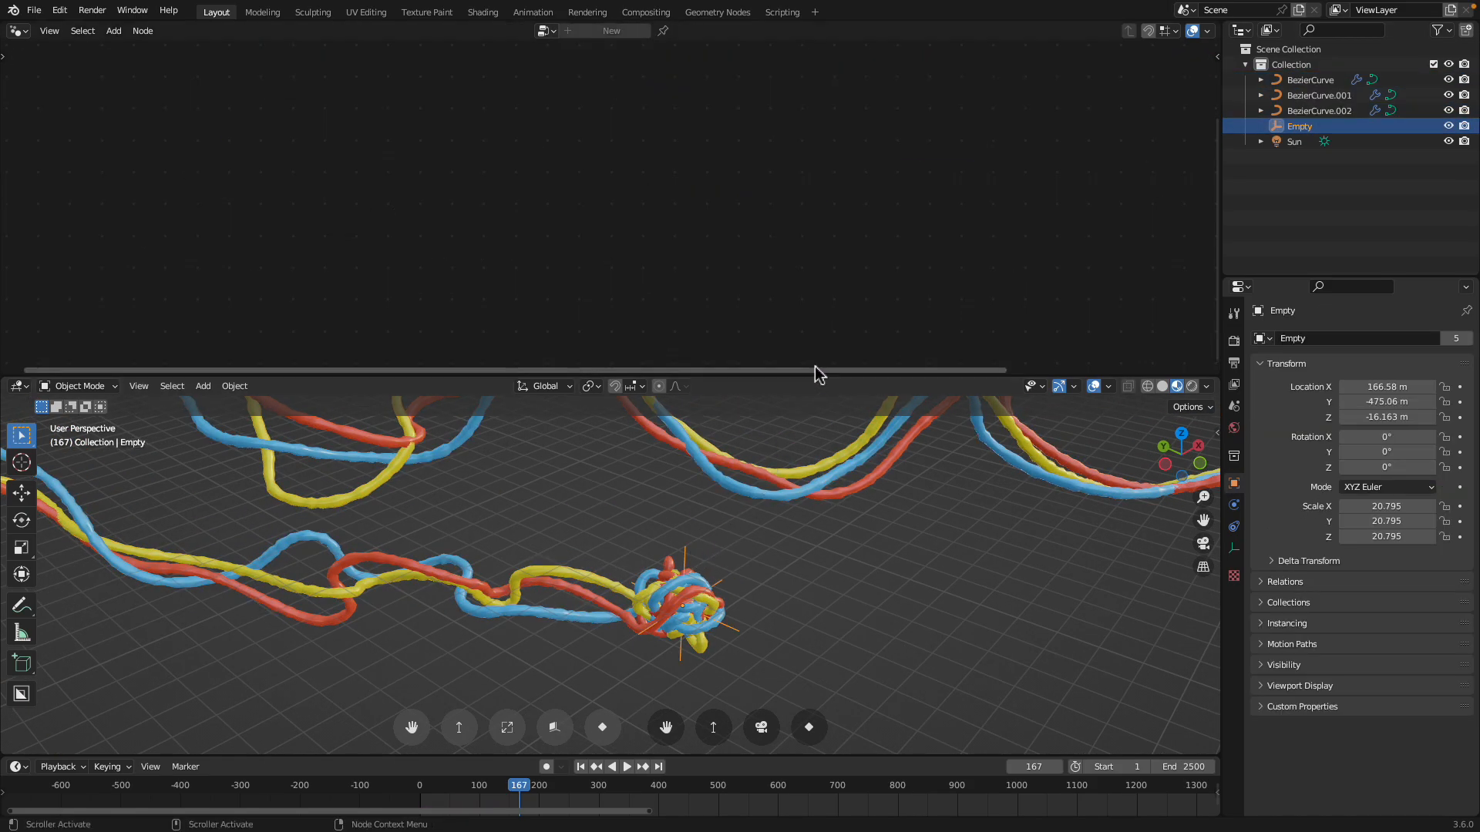
# - Enlarge the 3D viewport, resume playback and move the Empty in a small loop to about X 129, Y -464, Z -51 m
pyautogui.moveTo(819, 383); pyautogui.dragTo(786, 173)
pyautogui.scroll(-5, 729, 451)
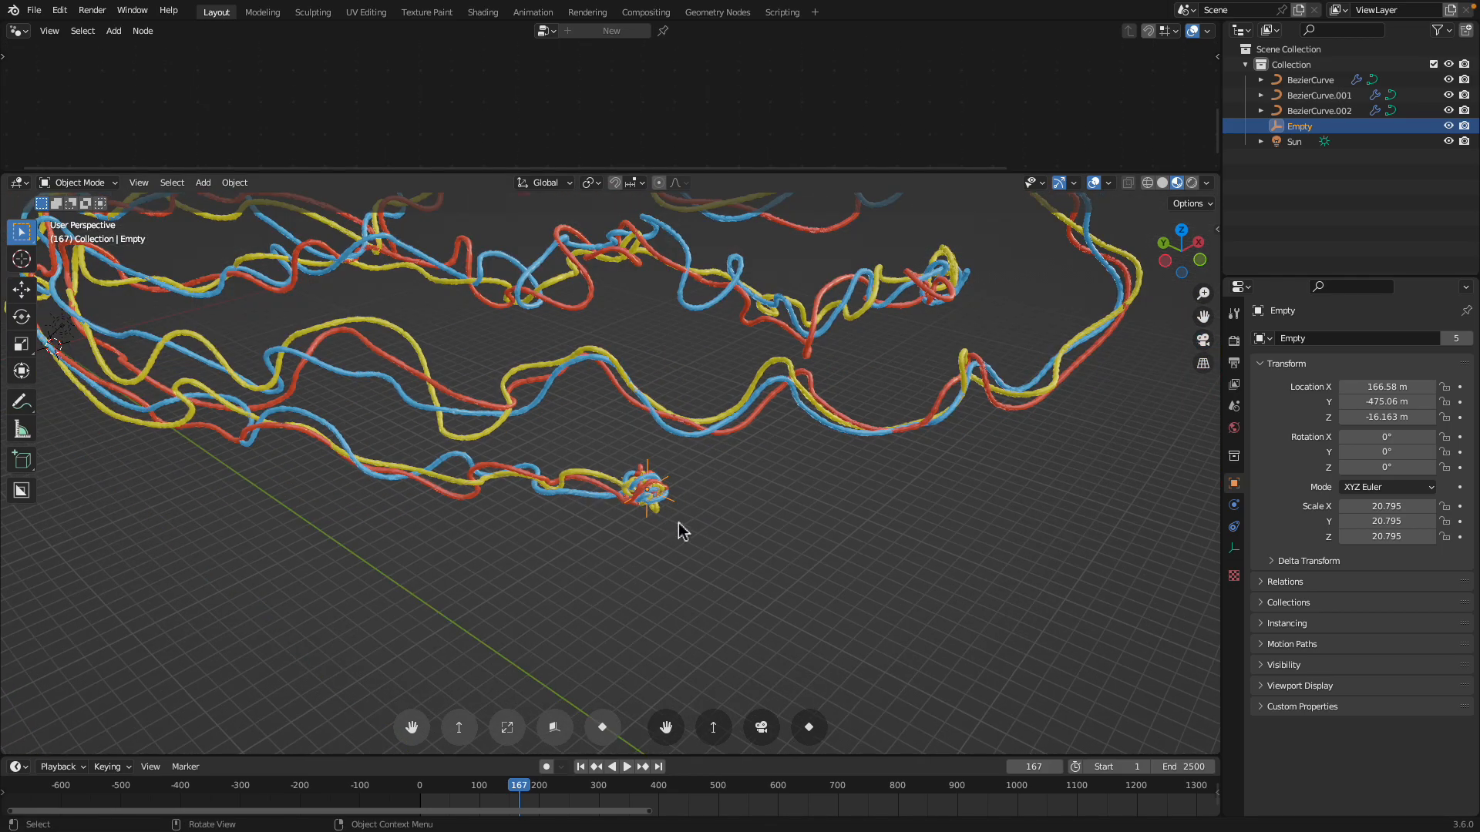
pyautogui.press('space')
pyautogui.press('g')
pyautogui.click(693, 601)
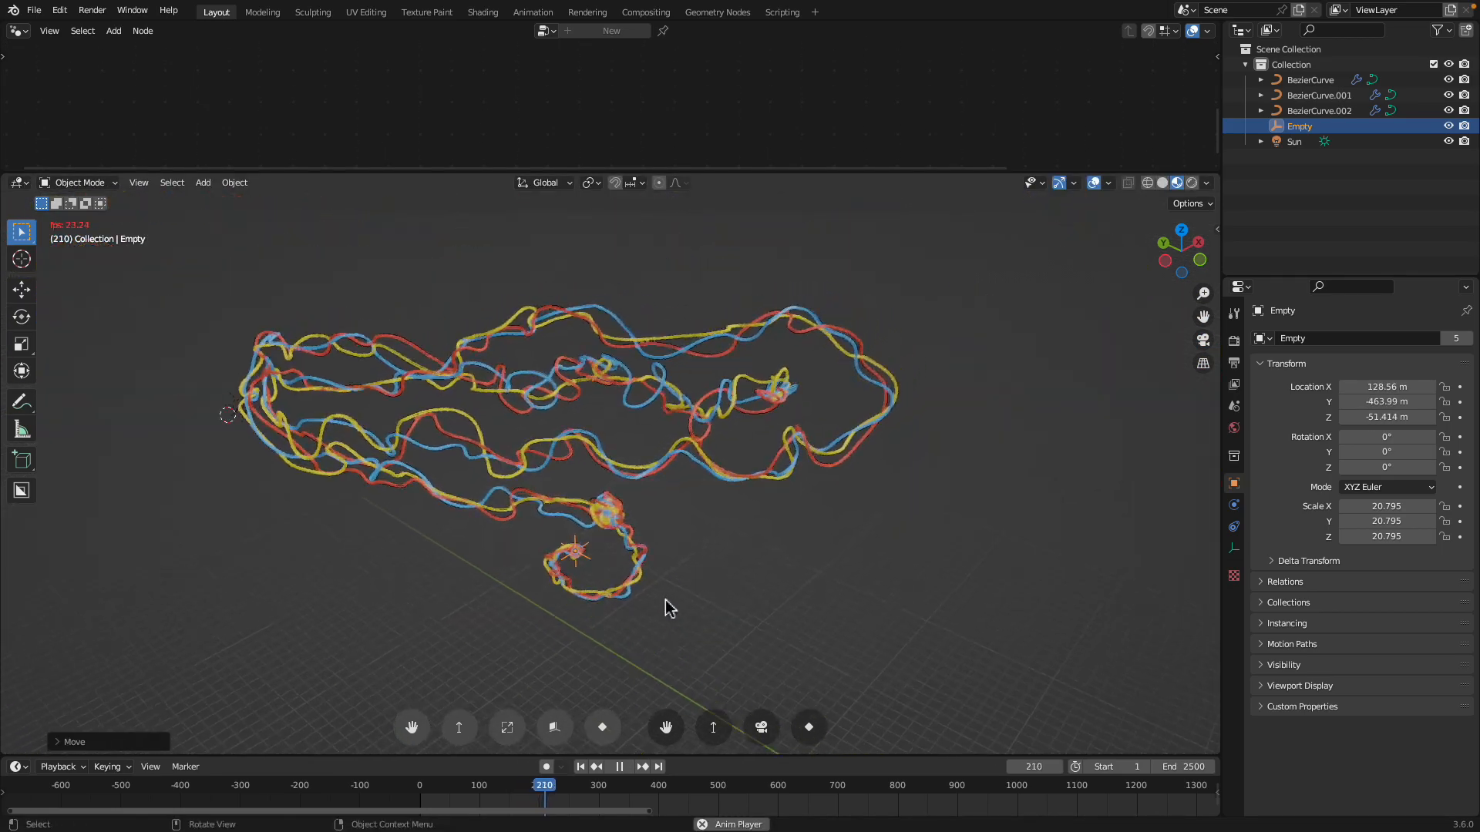
# - Sweep the Empty in a wide loop around the existing threads during playback, placing it at about X 120, Y -462, Z -60 m
pyautogui.press('g')
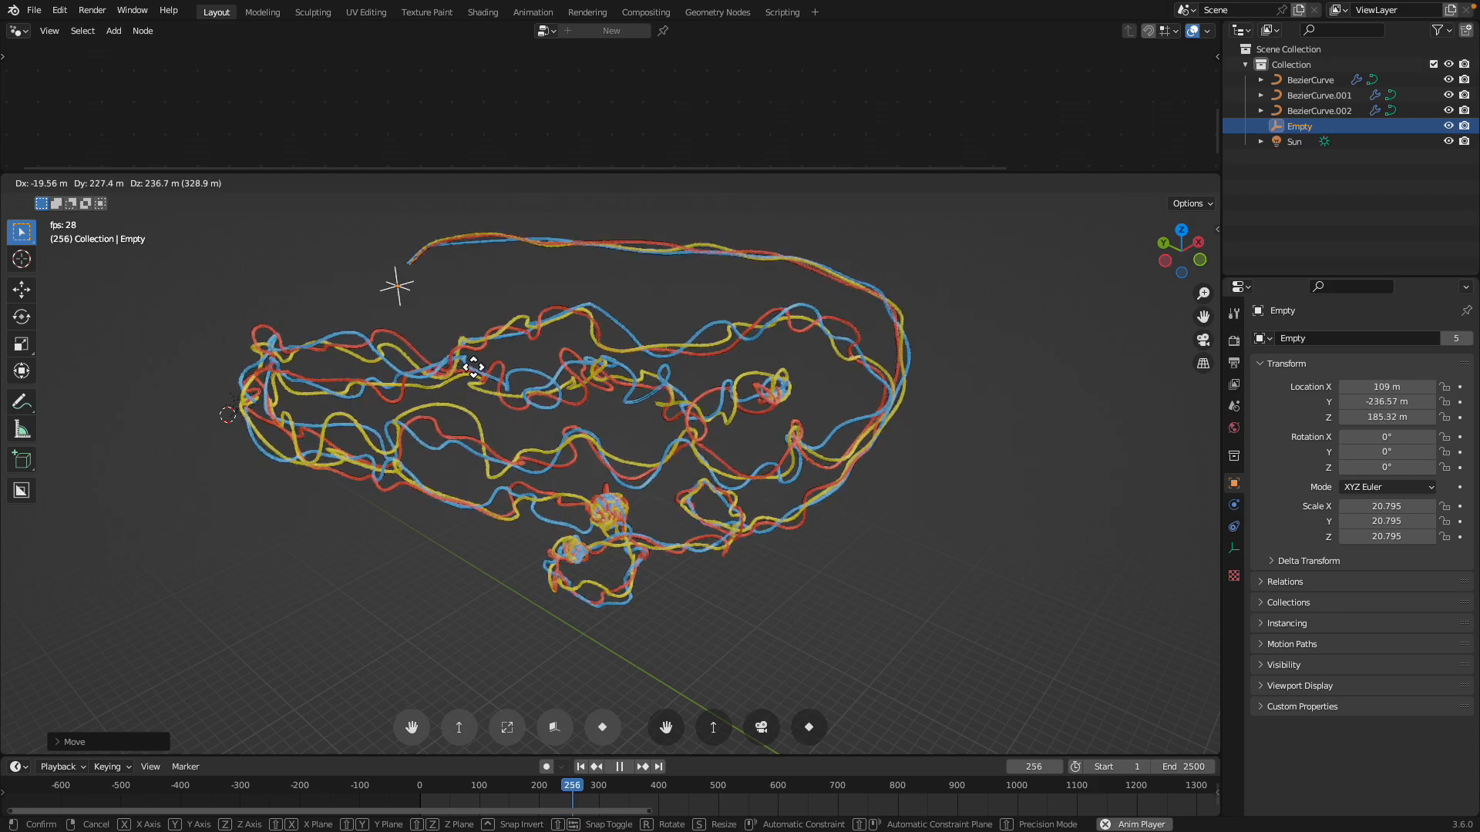
pyautogui.click(400, 571)
pyautogui.scroll(3, 762, 582)
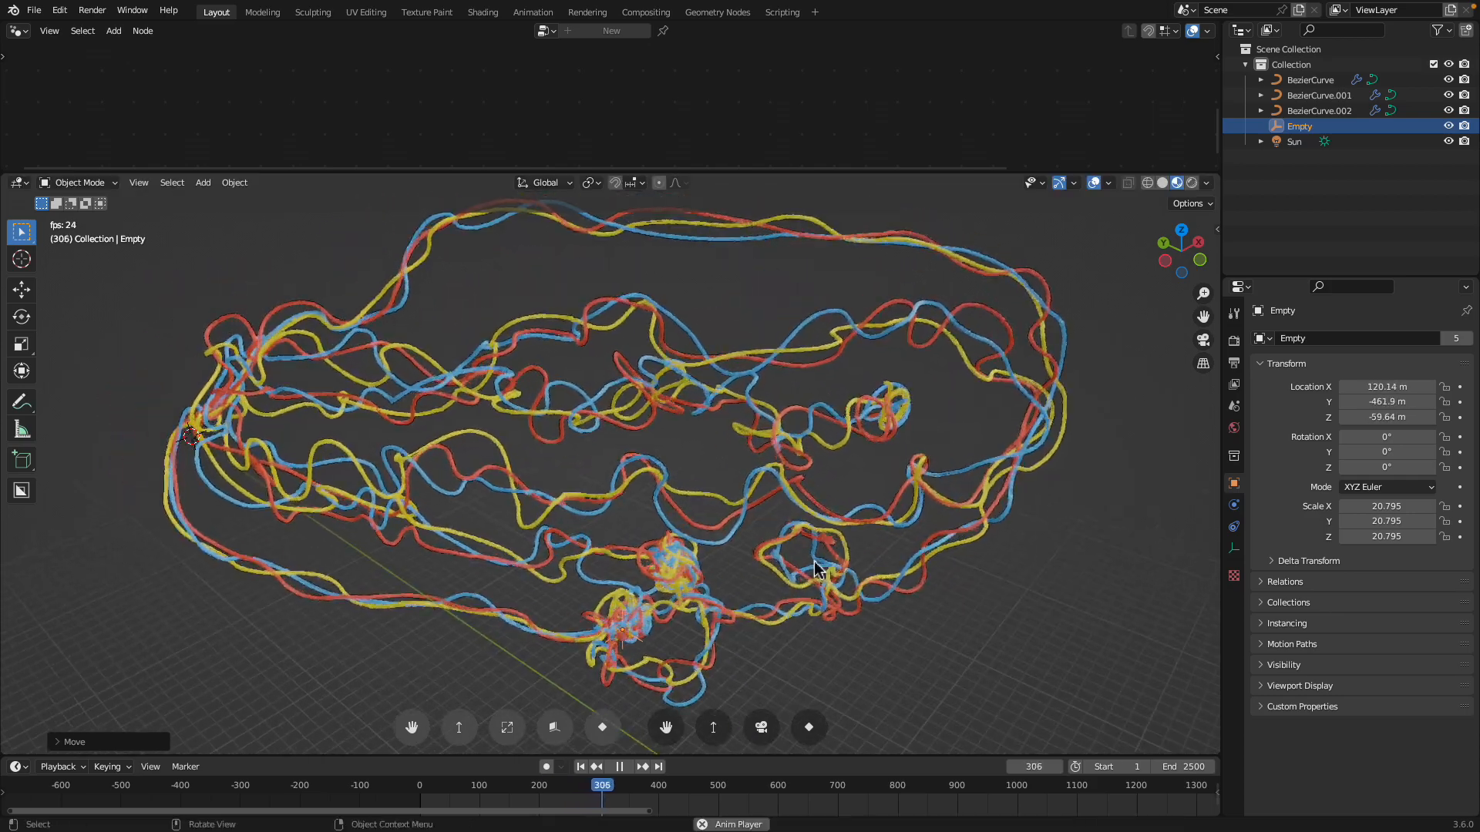